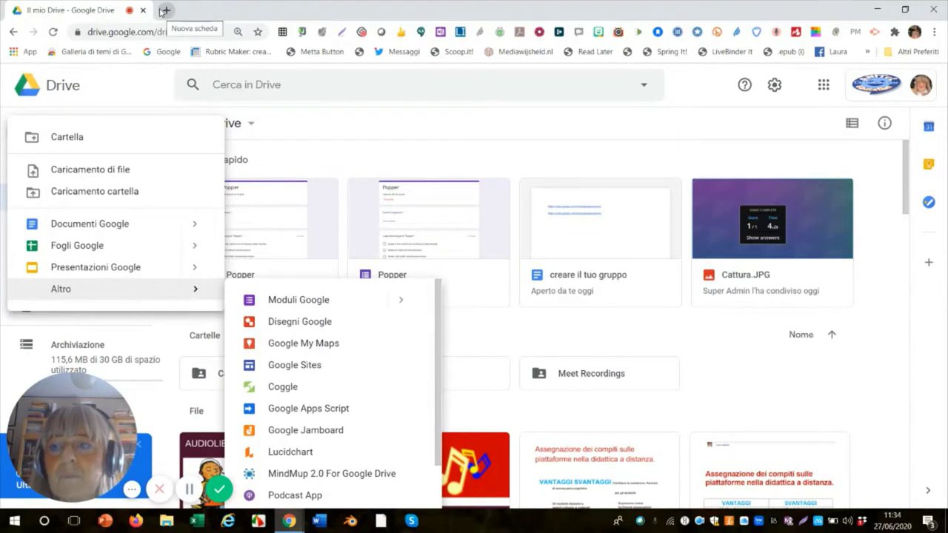
Open Google Classroom in a new Chrome tab under the second Google account.
click(166, 10)
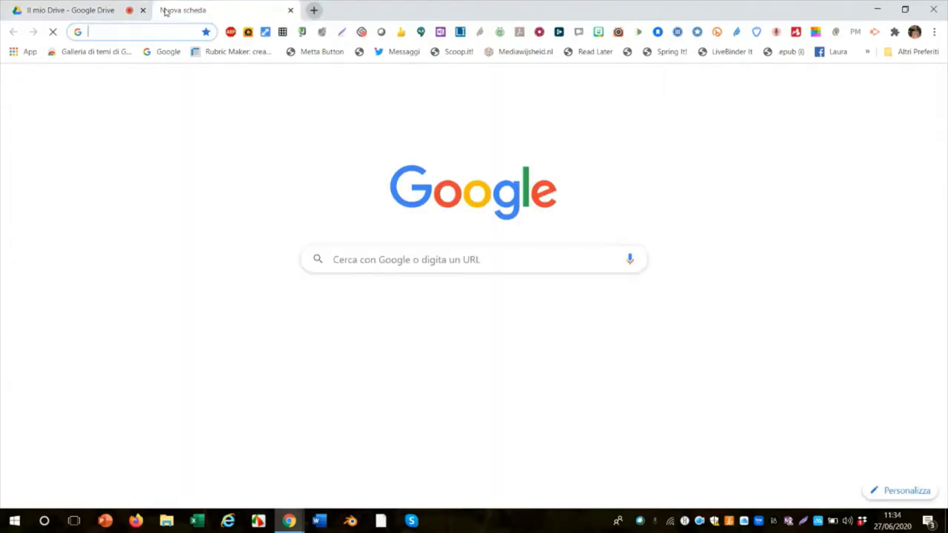
click(925, 90)
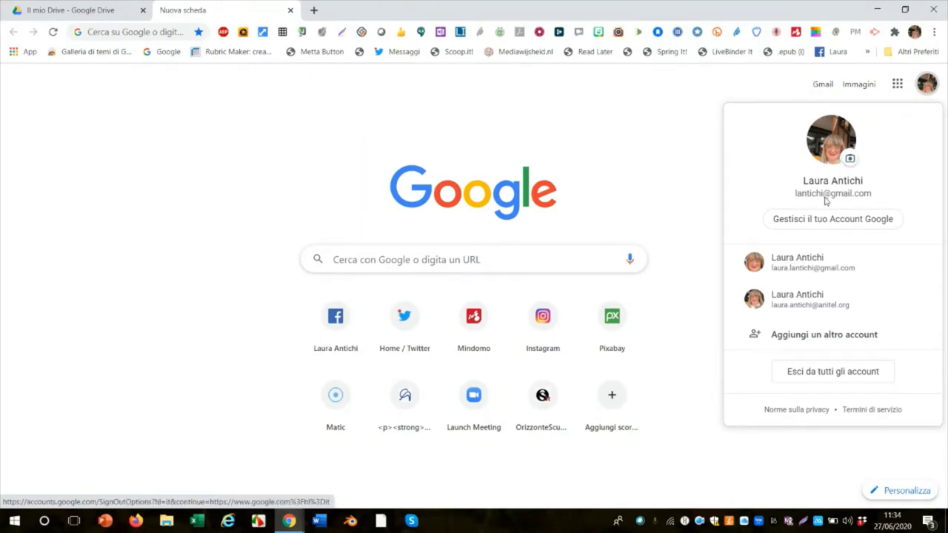
click(793, 297)
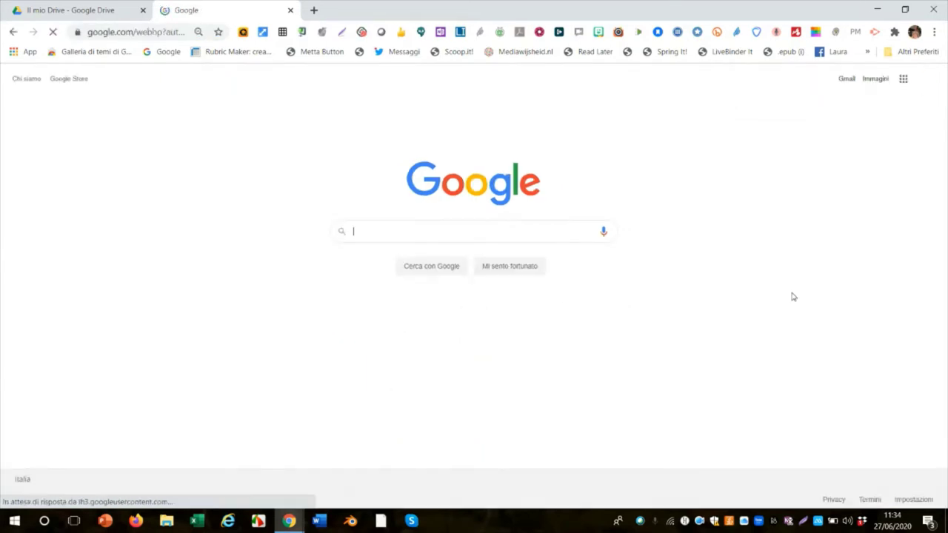
click(902, 79)
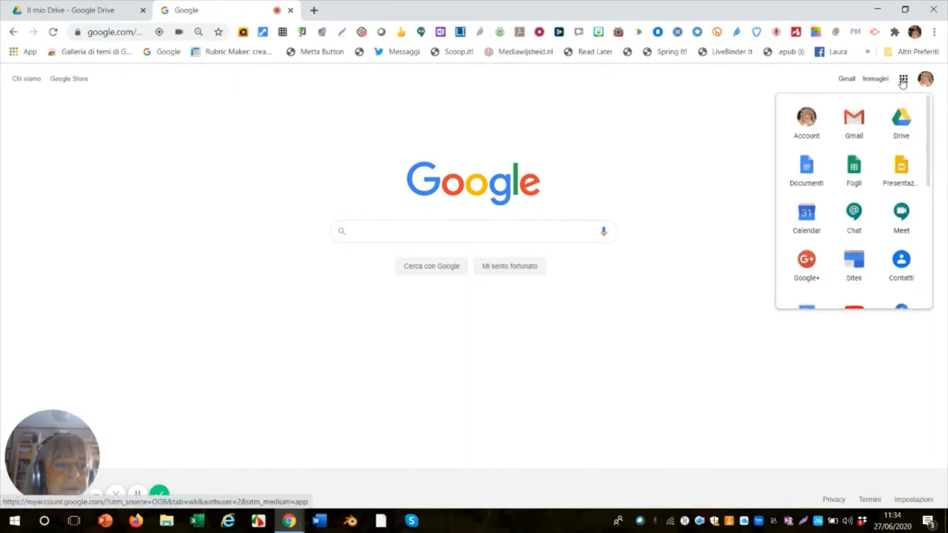
scroll(867, 171, down, 8)
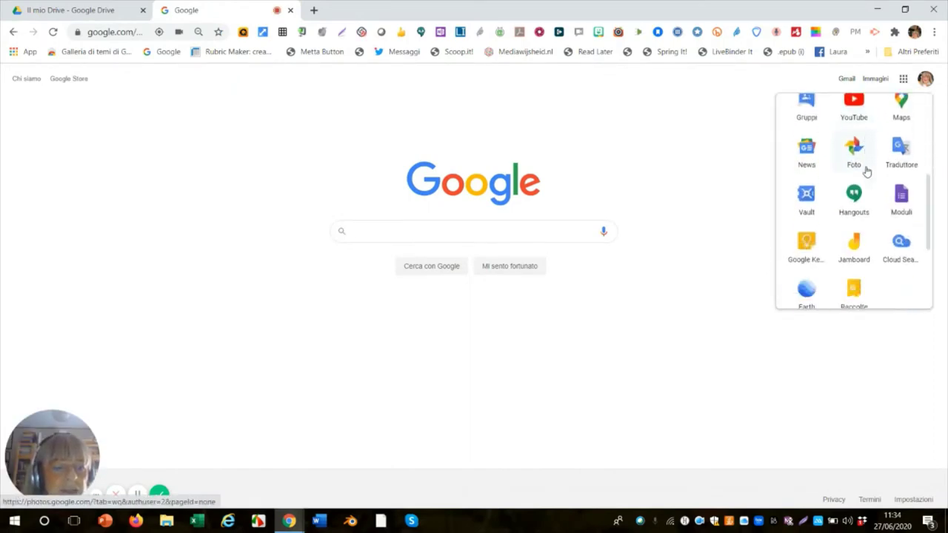
click(813, 198)
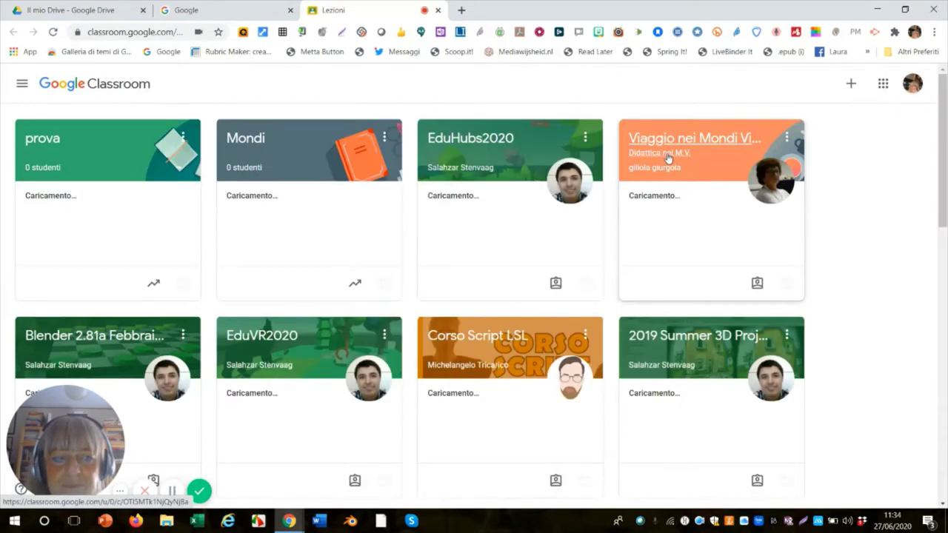
Switch Classroom to the other account and create a quiz assignment in Classe quinta H.
click(913, 86)
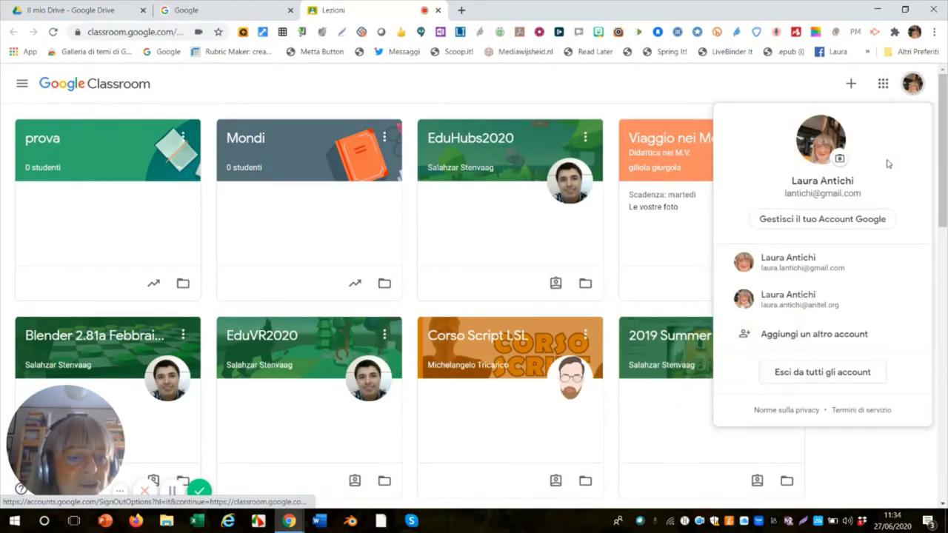
click(812, 312)
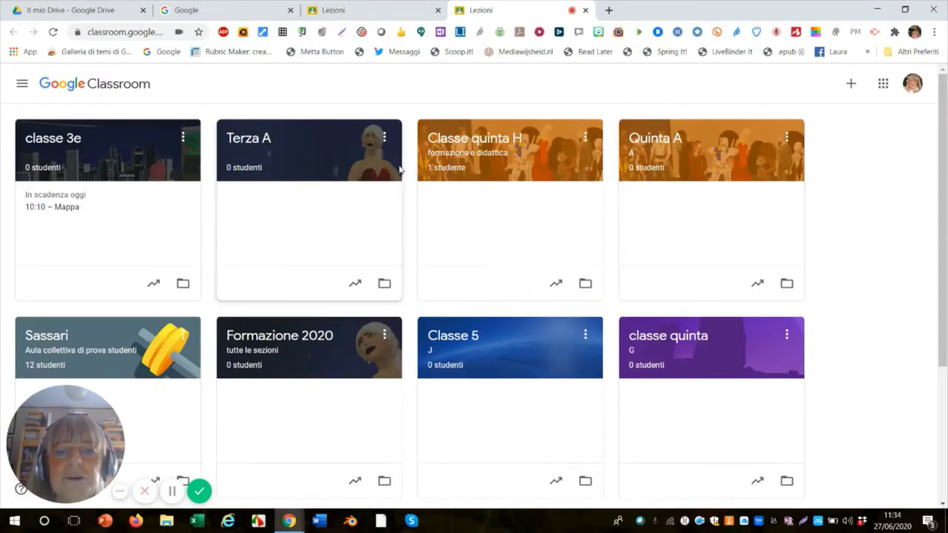
click(484, 152)
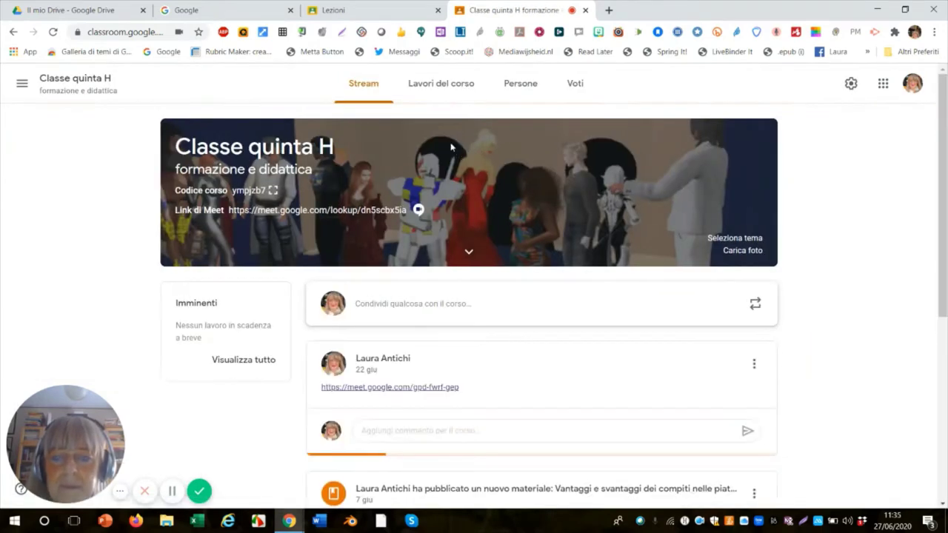
click(435, 86)
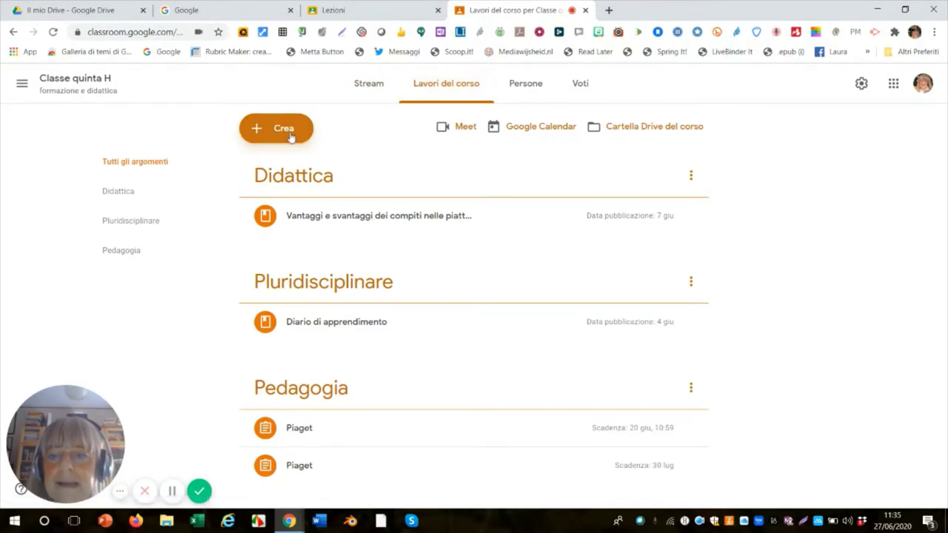
click(289, 134)
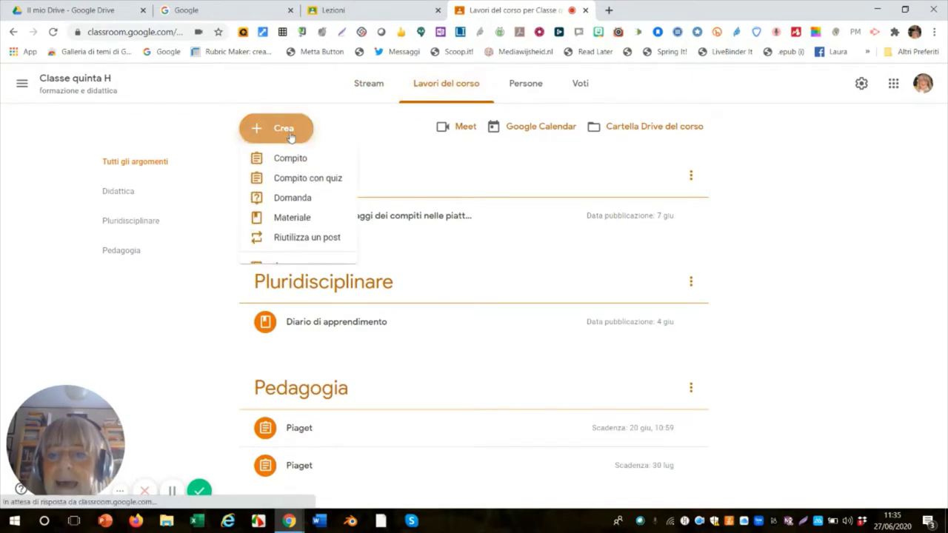
click(308, 185)
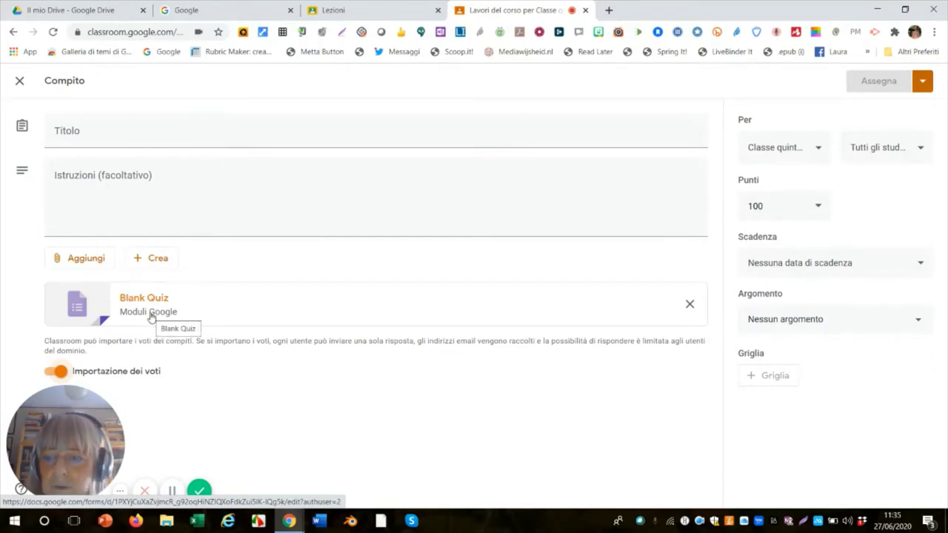
Title the assignment 'Popper quiz' with the instructions 'Rispondi alle domande'.
click(86, 134)
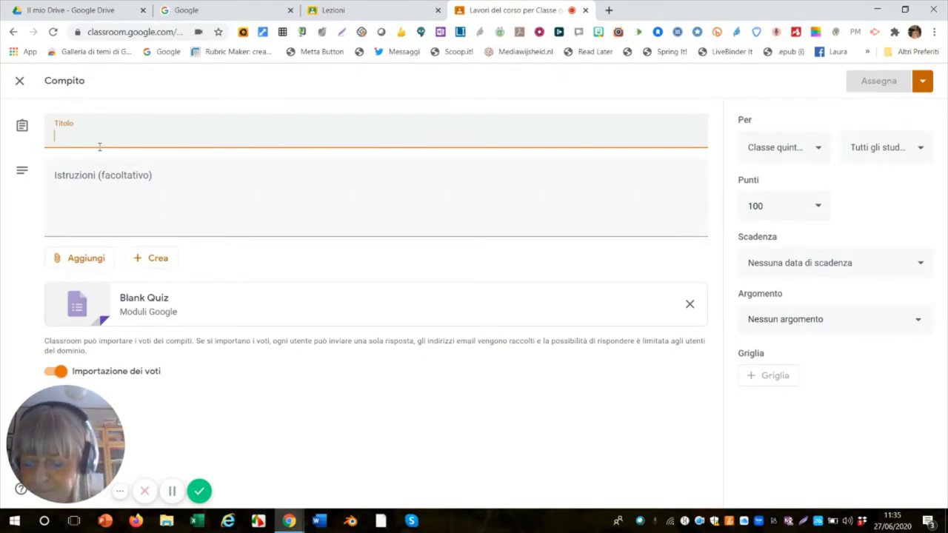
text(p)
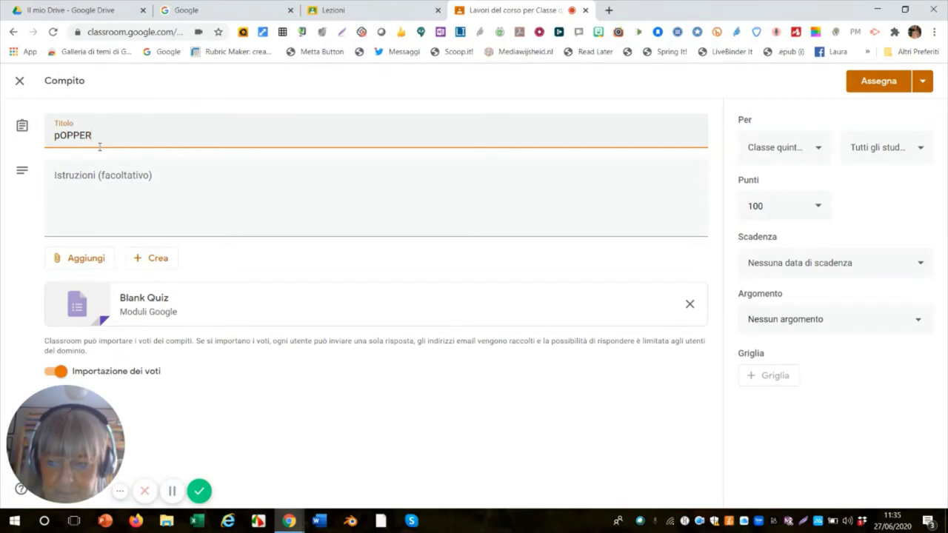
text(OPPER)
key(BackSpace)
key(BackSpace)
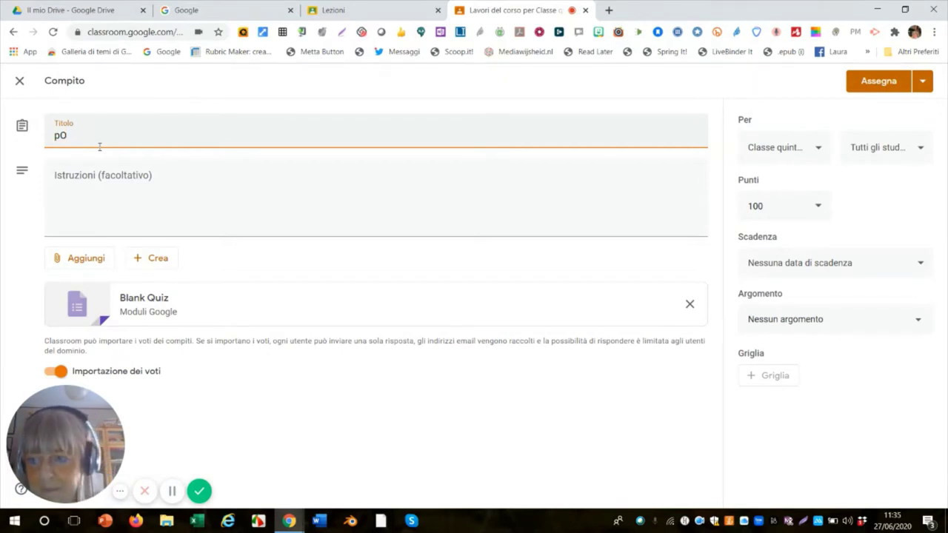
key(BackSpace)
key(BackSpace)
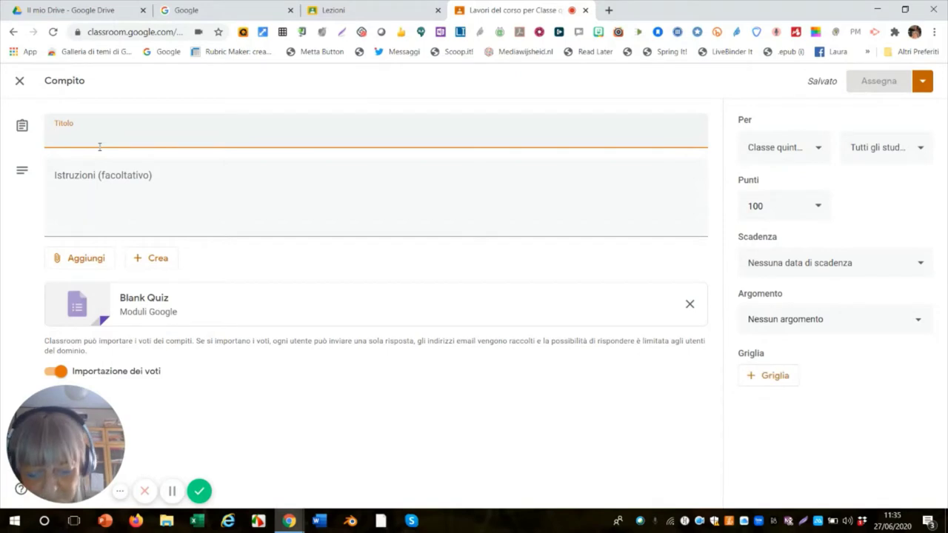
text(Pop)
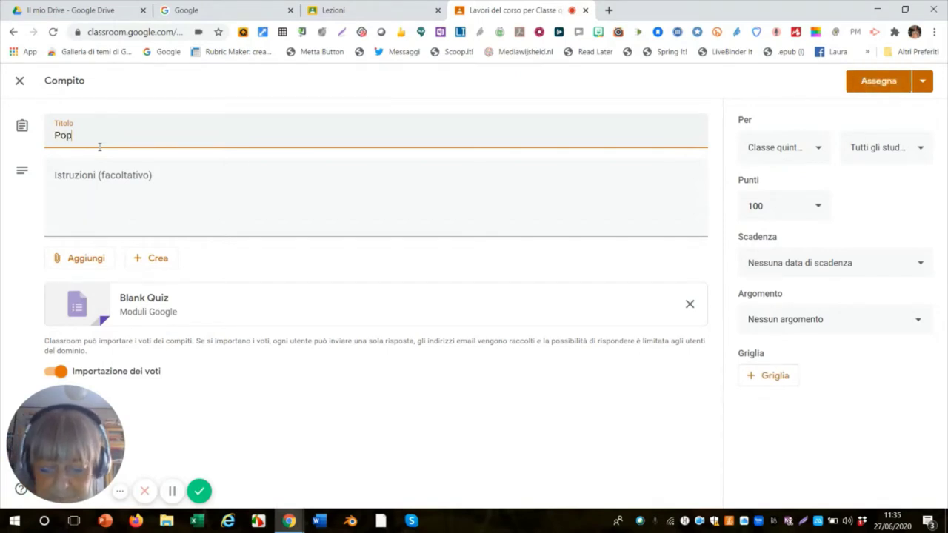
text(per)
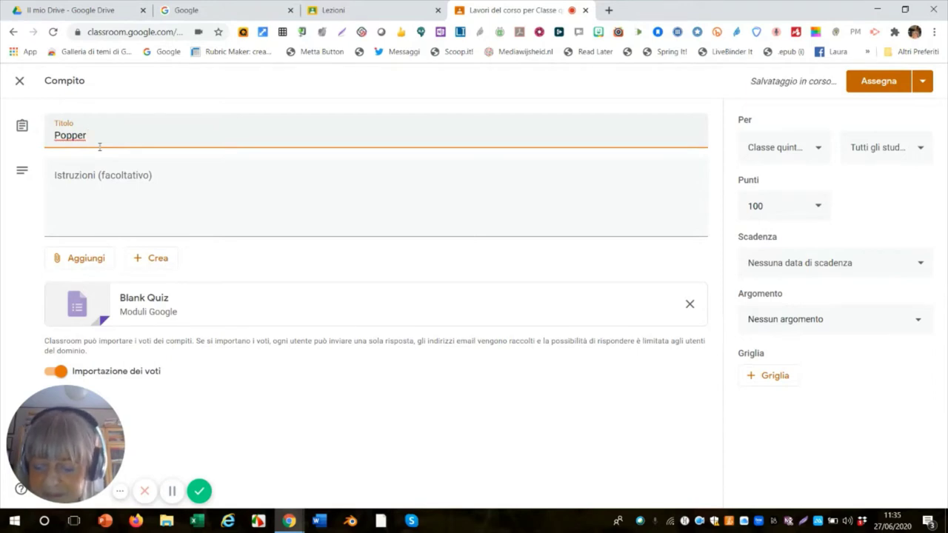
text( quiz)
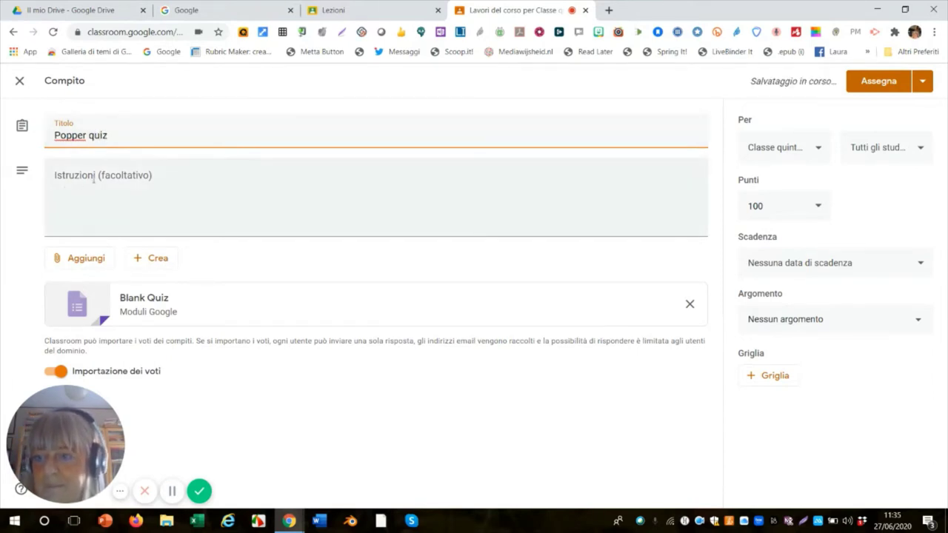
click(93, 178)
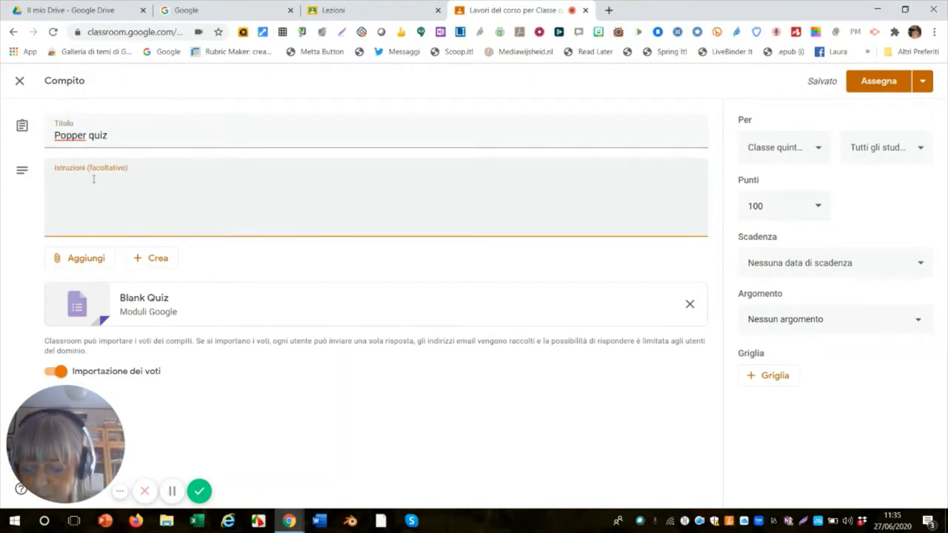
text(R)
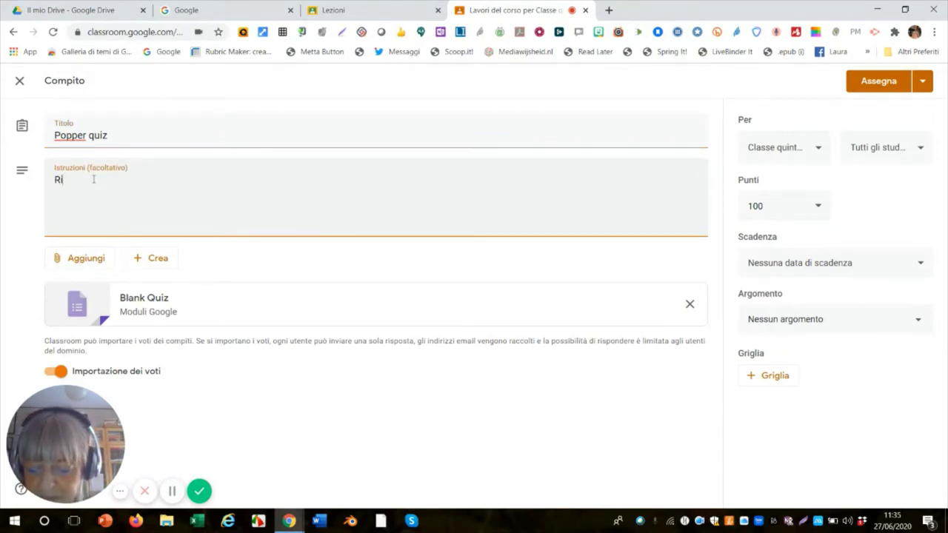
text(ispondi all)
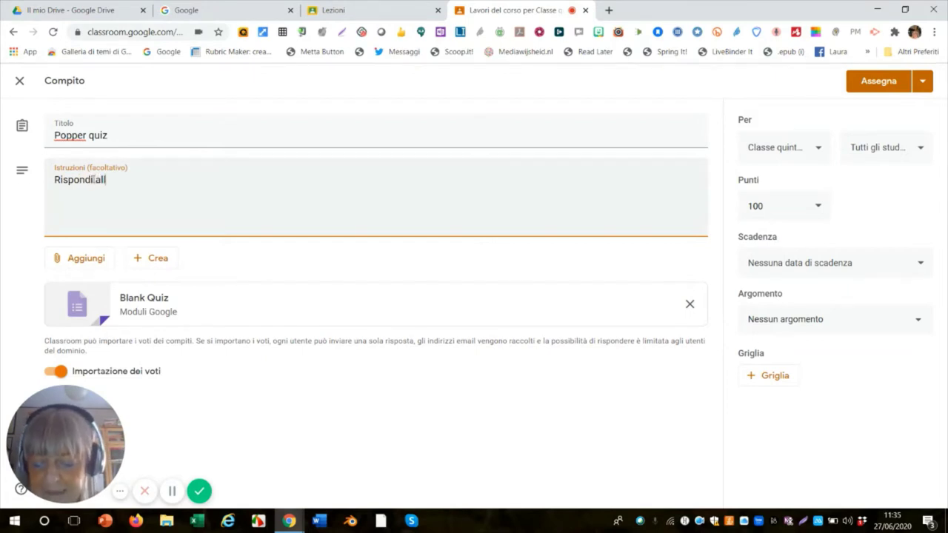
text(e do)
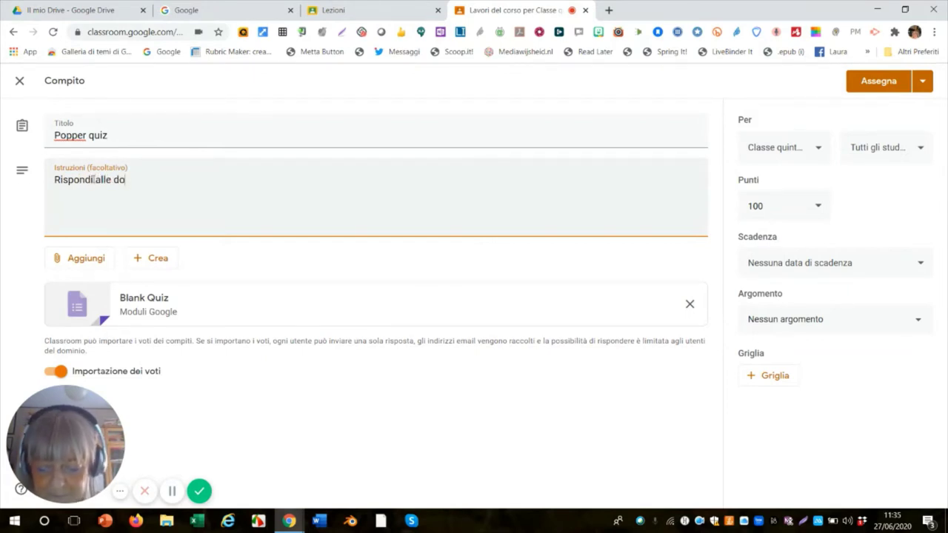
text(mand)
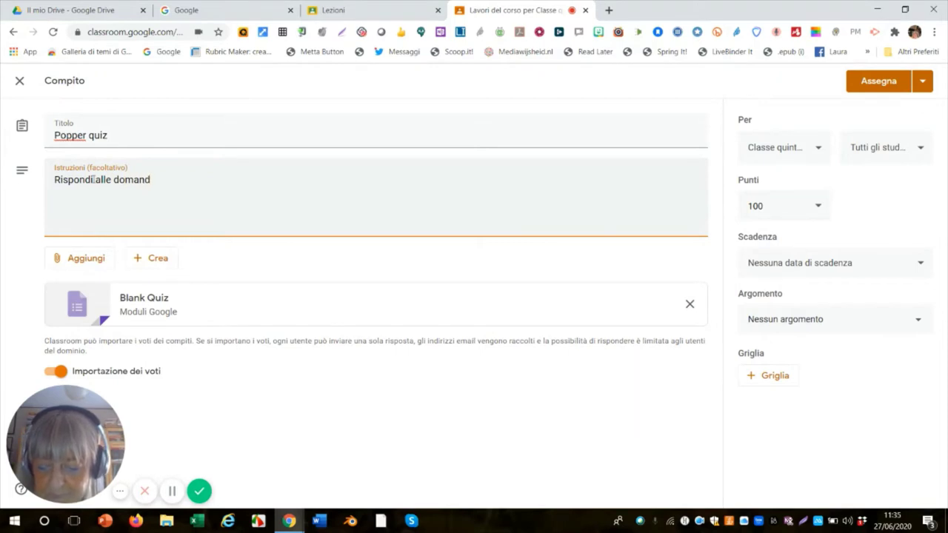
text(e)
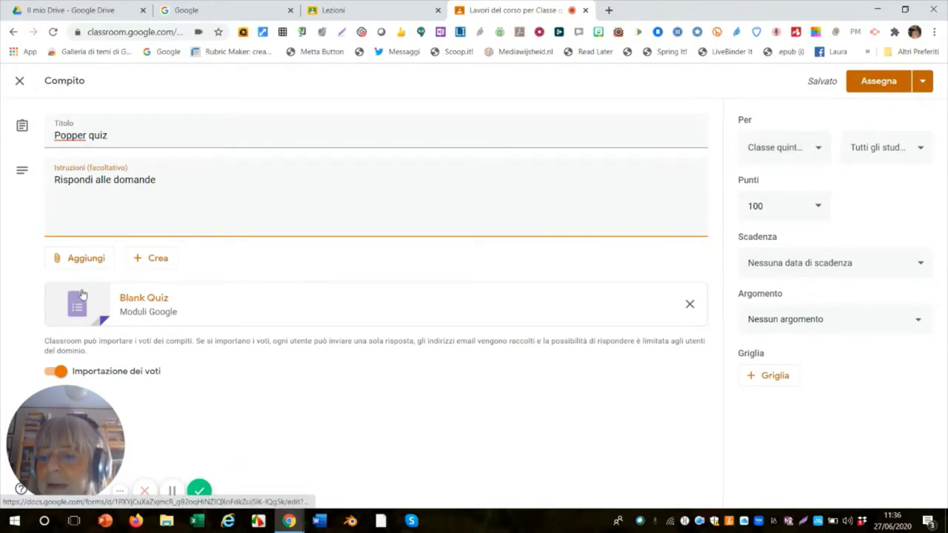
Open the attached Blank Quiz form and rename its file to 'Popper Quiz'.
click(103, 317)
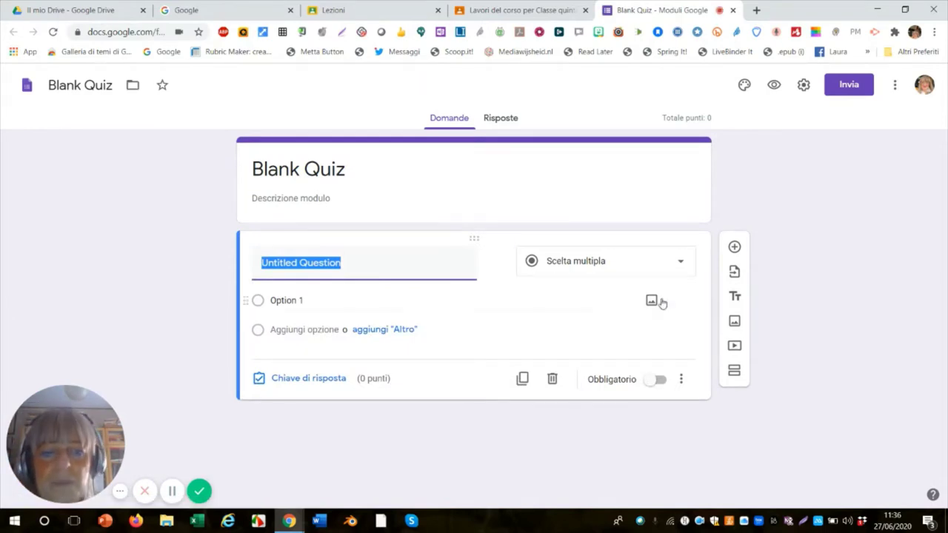
click(109, 92)
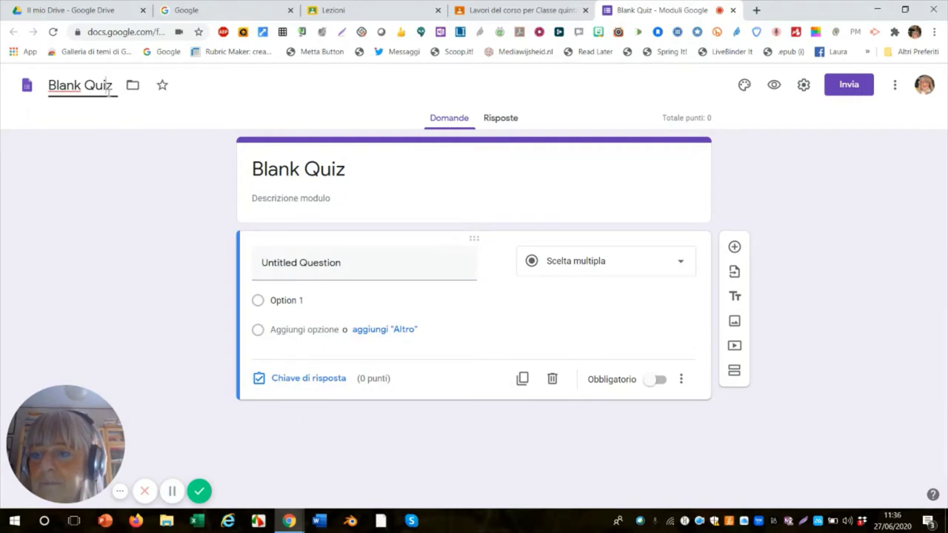
drag(83, 86, 13, 79)
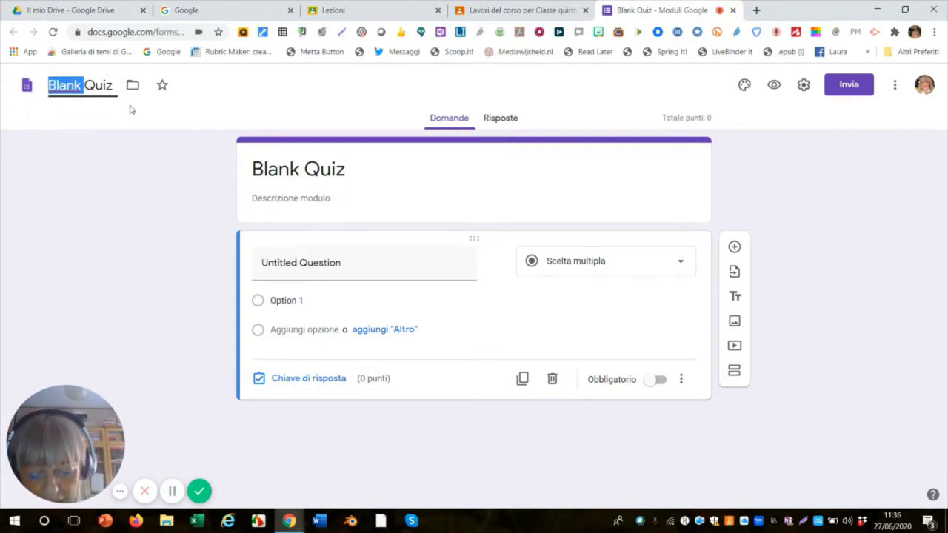
text(Popper)
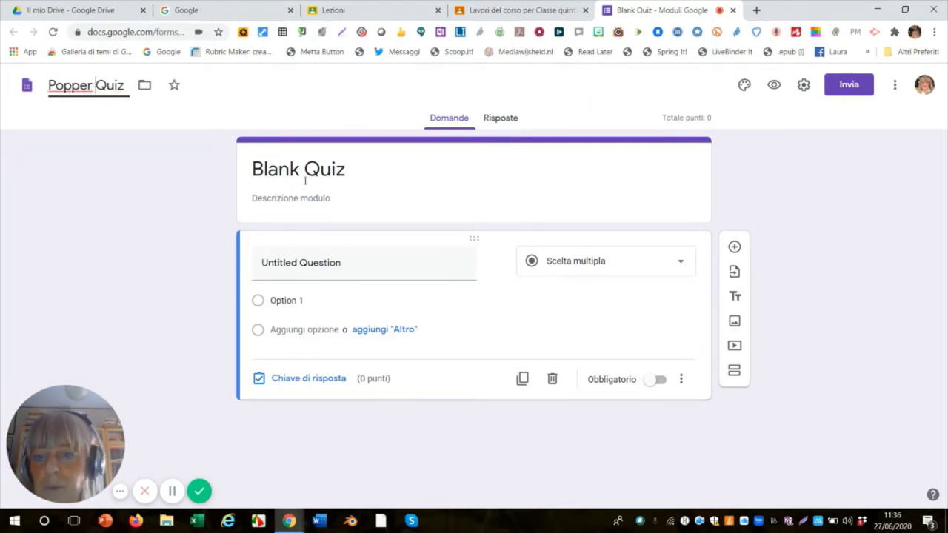
Change the form title to 'Popper Quiz' with description 'Rispondi alle domande su Popper'.
click(283, 171)
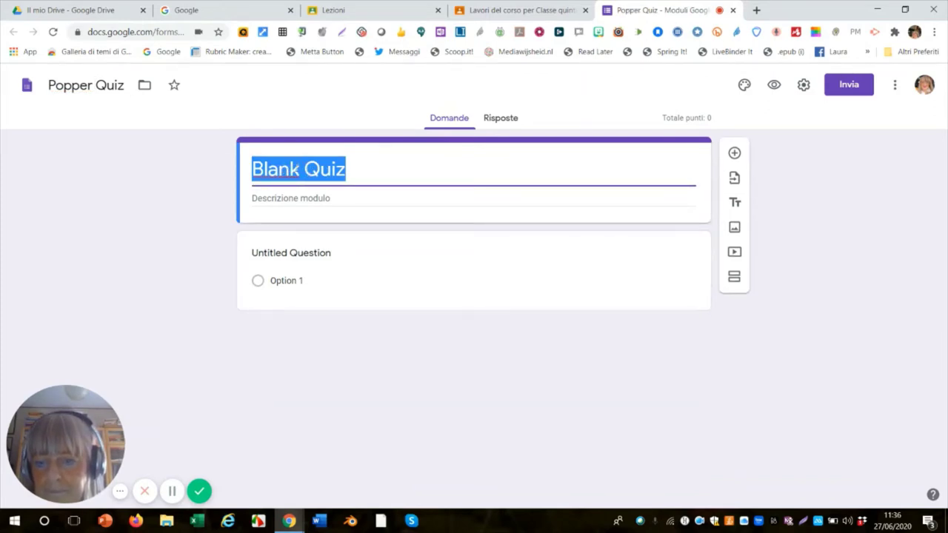
drag(300, 169, 238, 175)
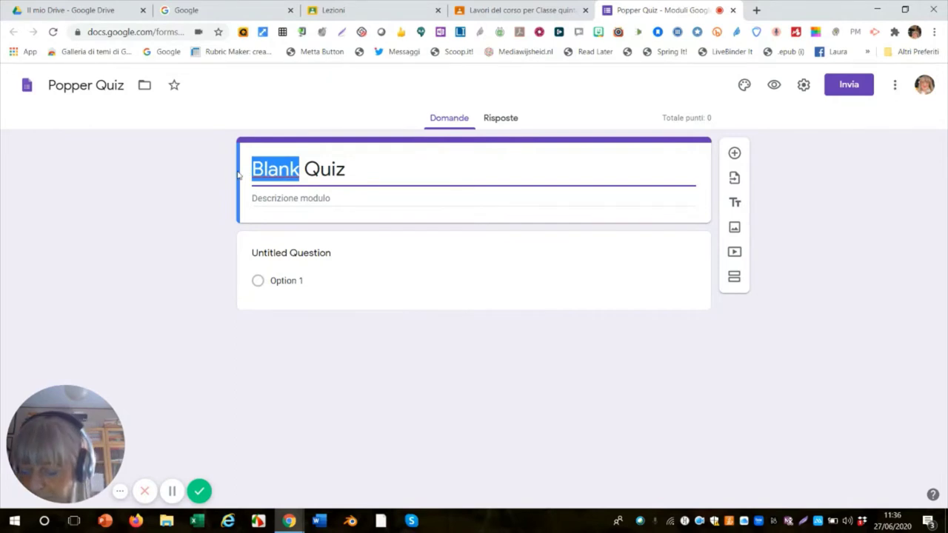
text(Popp)
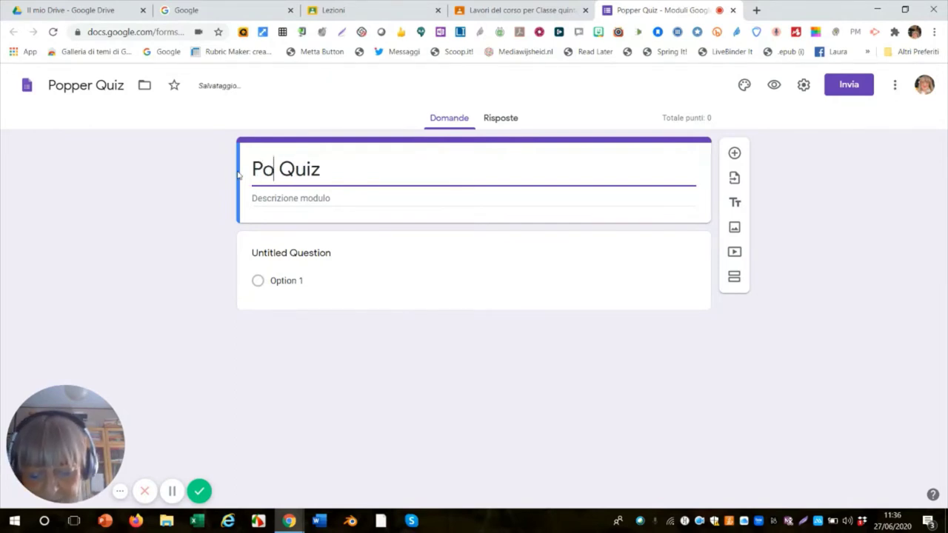
text(er)
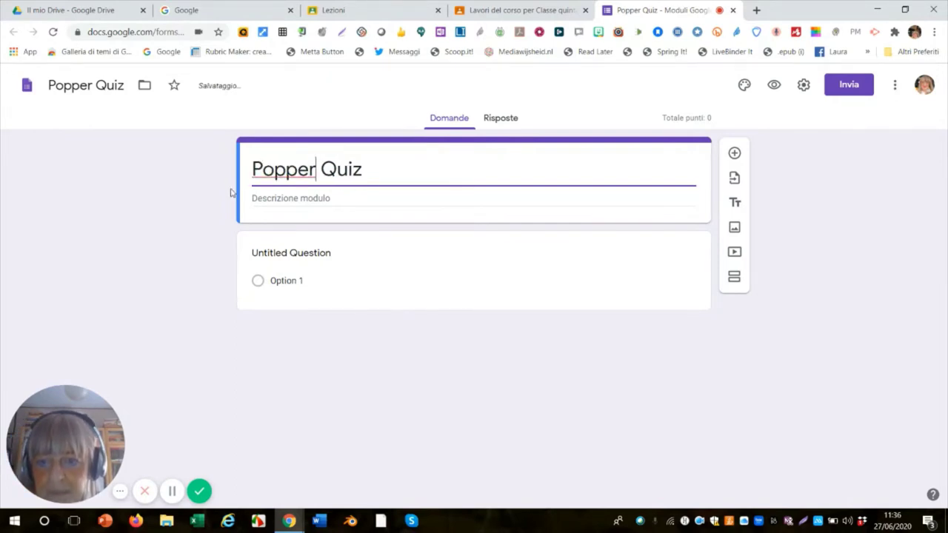
click(274, 198)
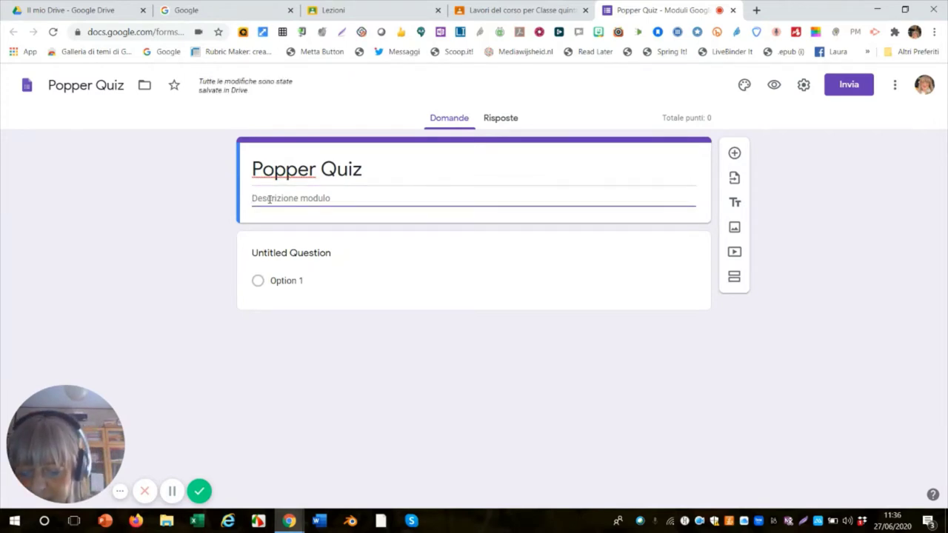
text(Risp)
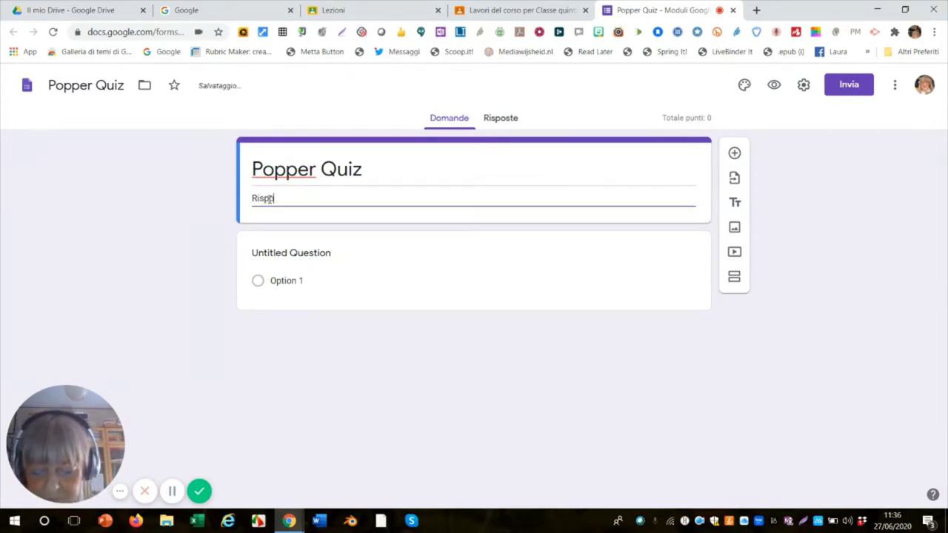
text(ondi a)
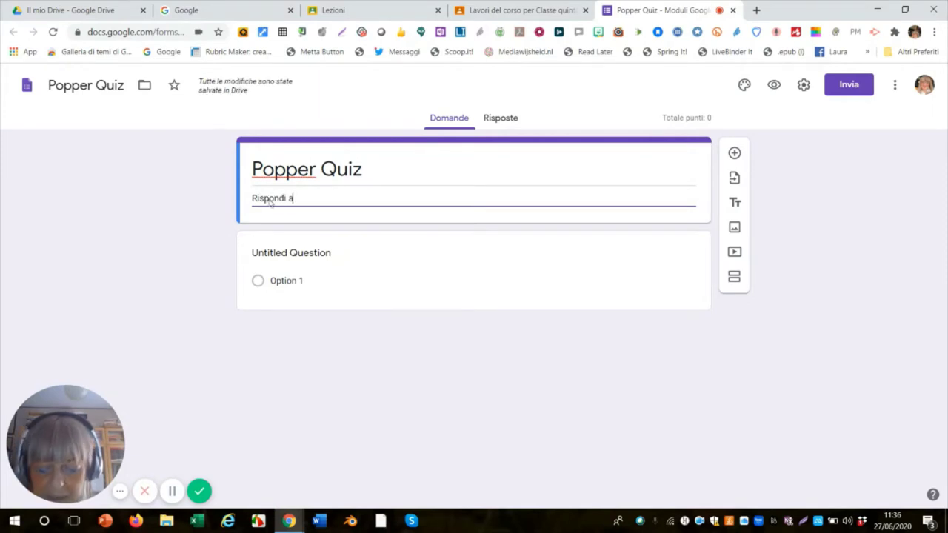
text(lle doma)
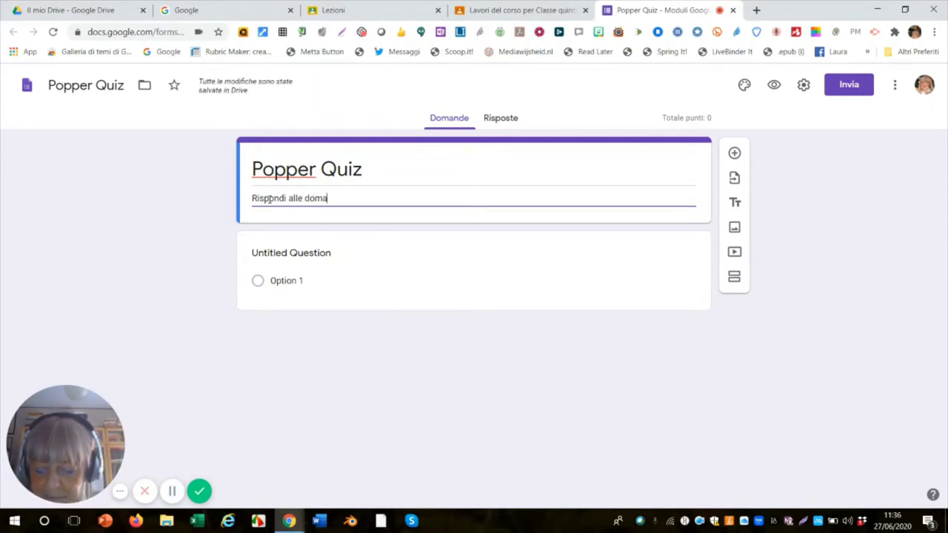
text(nde su)
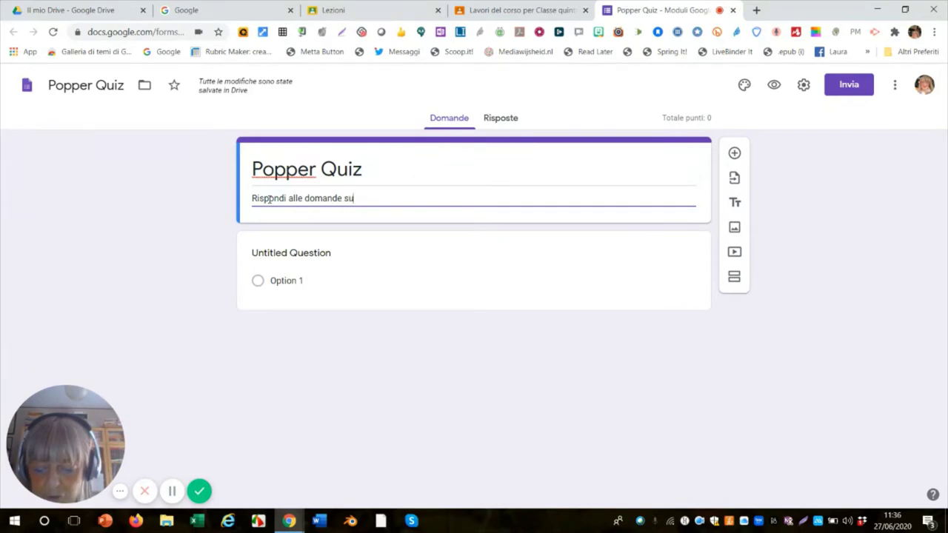
text( P)
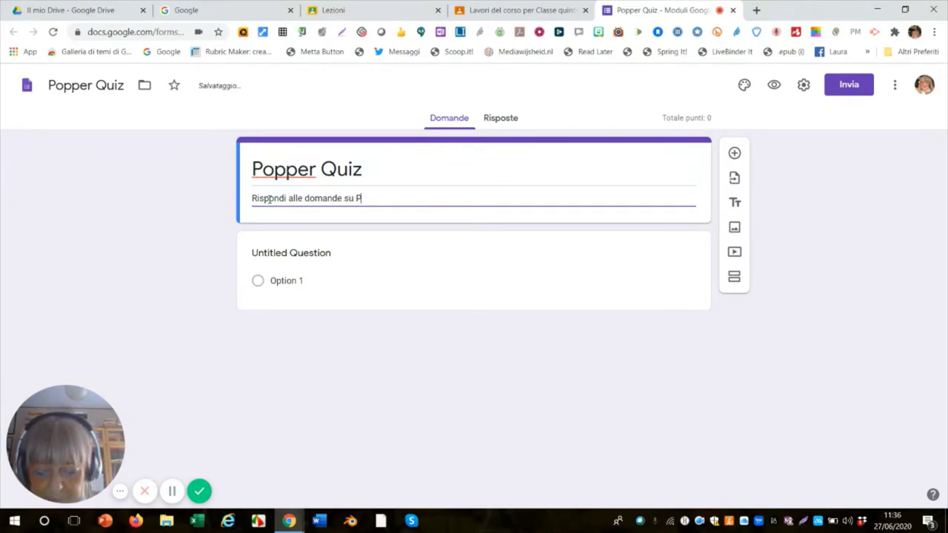
text(opper)
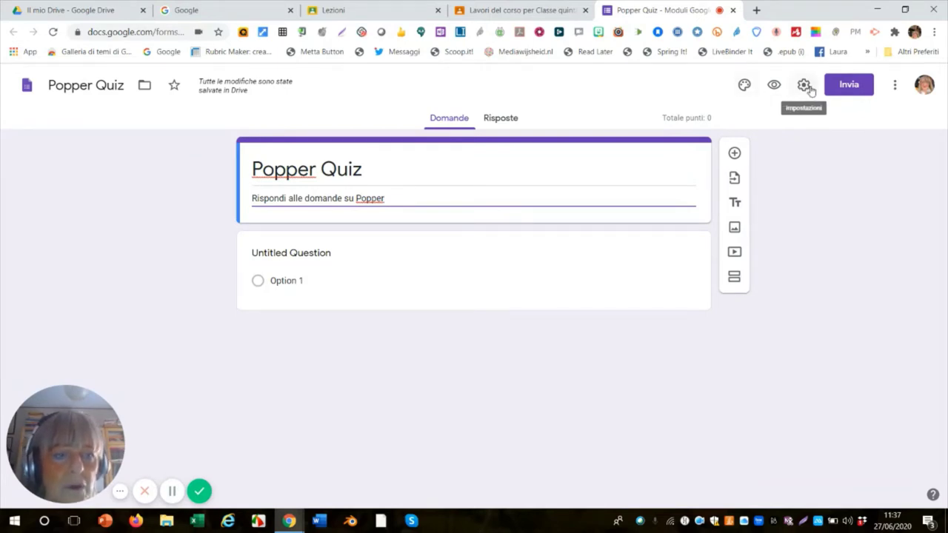
In the form settings, collect e-mail addresses and limit responses to one per person.
click(806, 86)
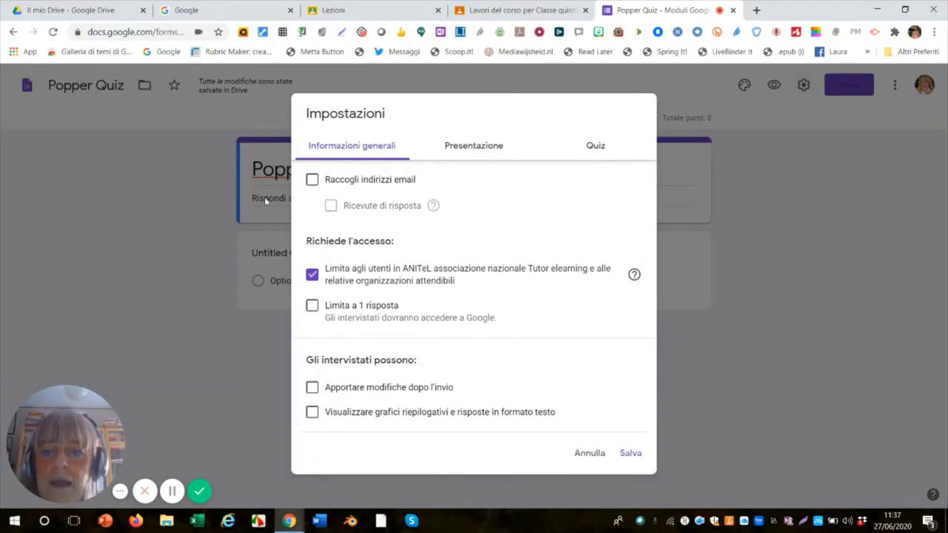
click(312, 181)
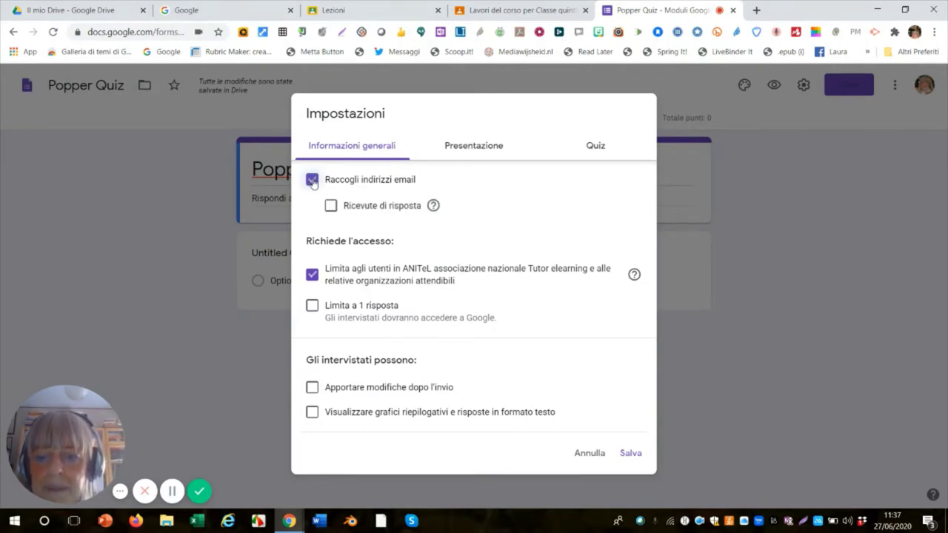
click(314, 308)
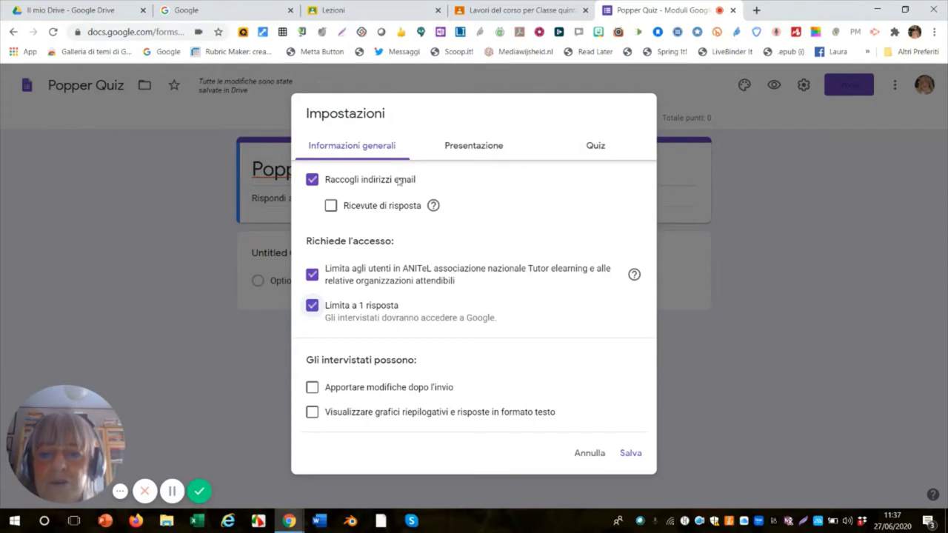
click(451, 146)
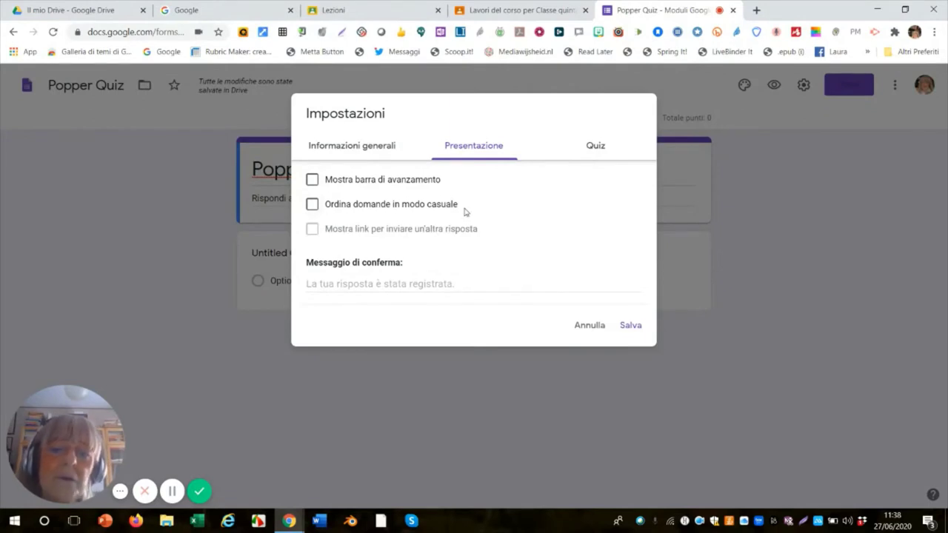
Make the form a quiz releasing grades after each submission, save, and add a question.
click(590, 150)
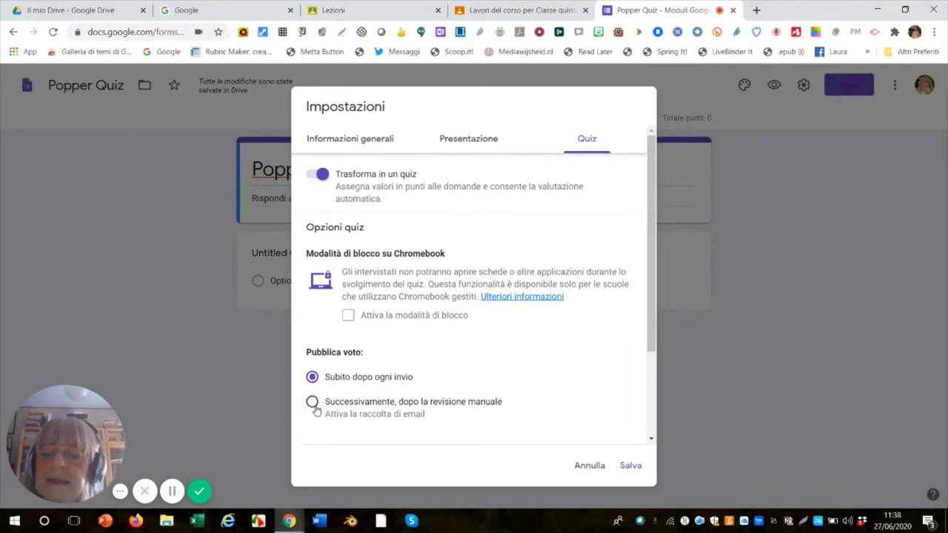
click(631, 466)
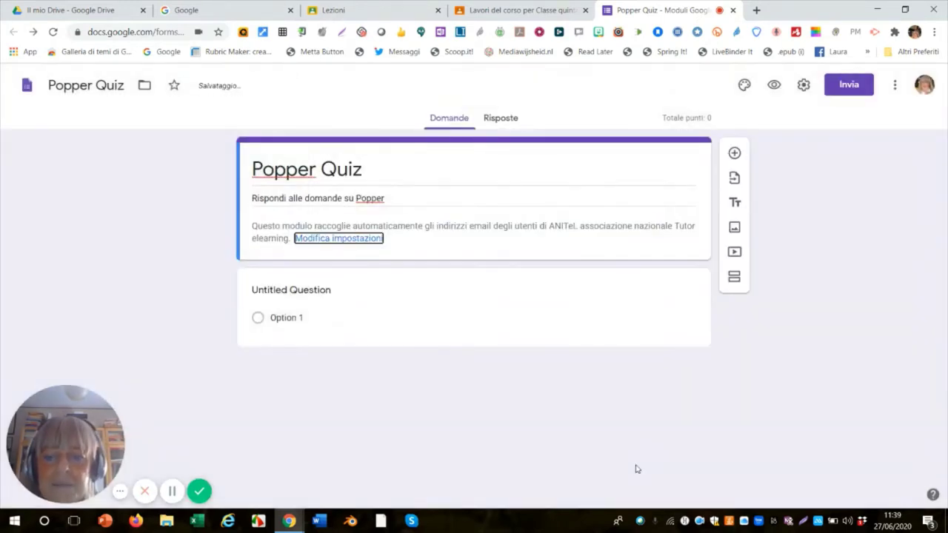
click(734, 154)
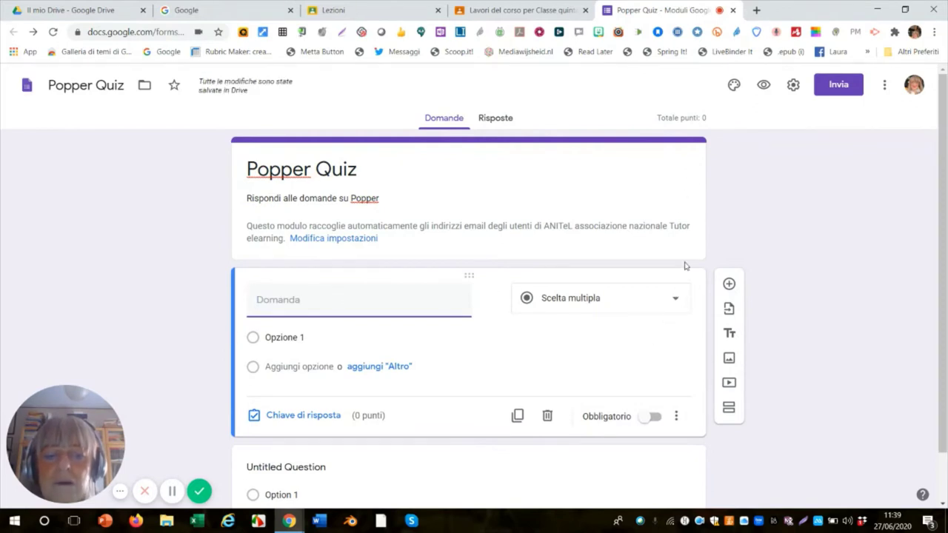
Make the new question a required short answer titled 'Il tuo nome e cognome'.
click(675, 302)
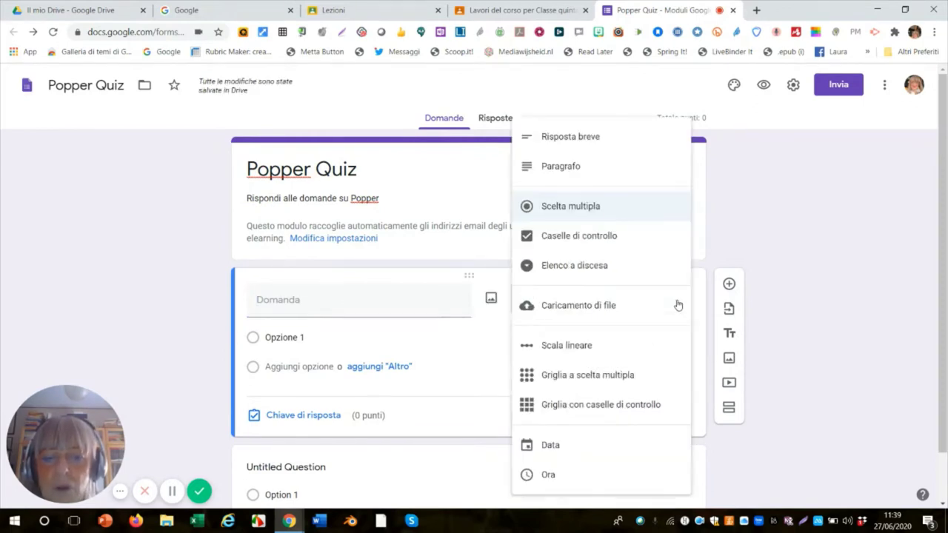
click(567, 143)
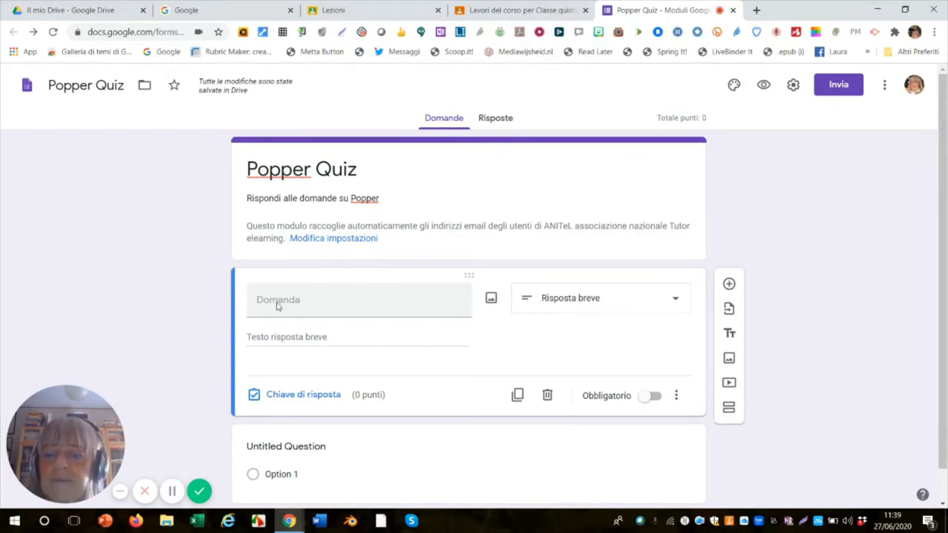
click(278, 300)
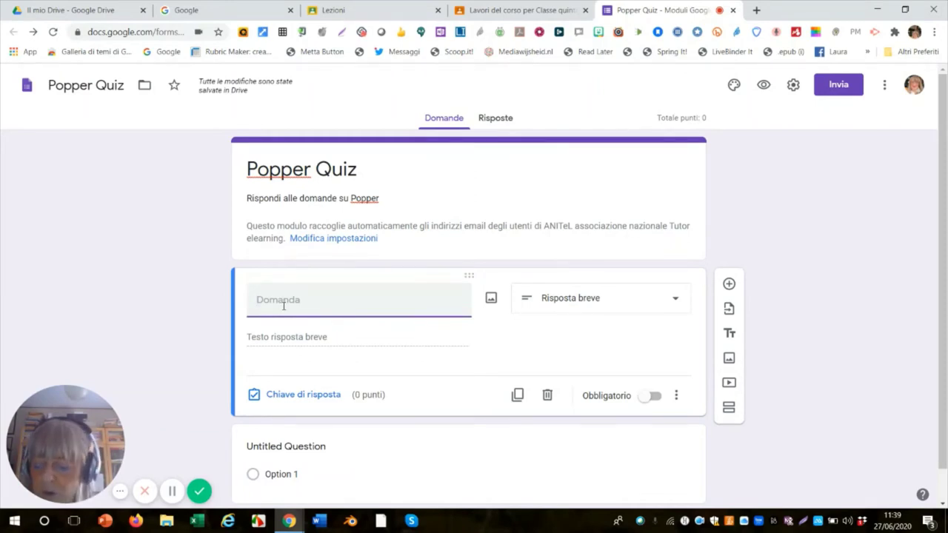
text(1)
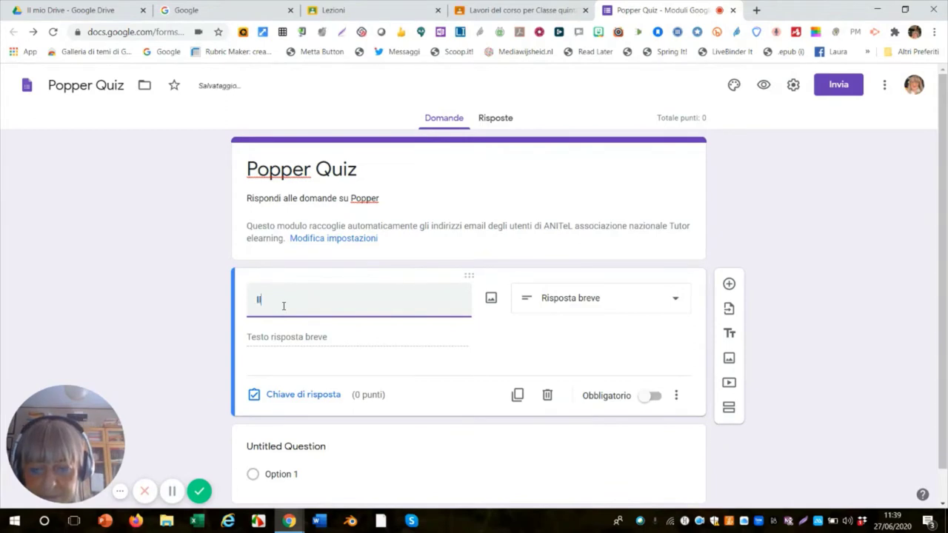
key(BackSpace)
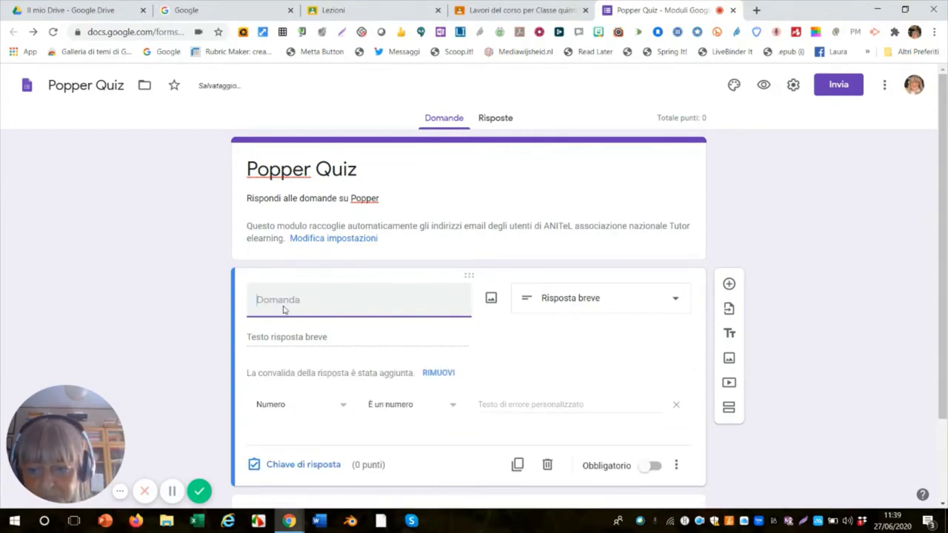
text(Il)
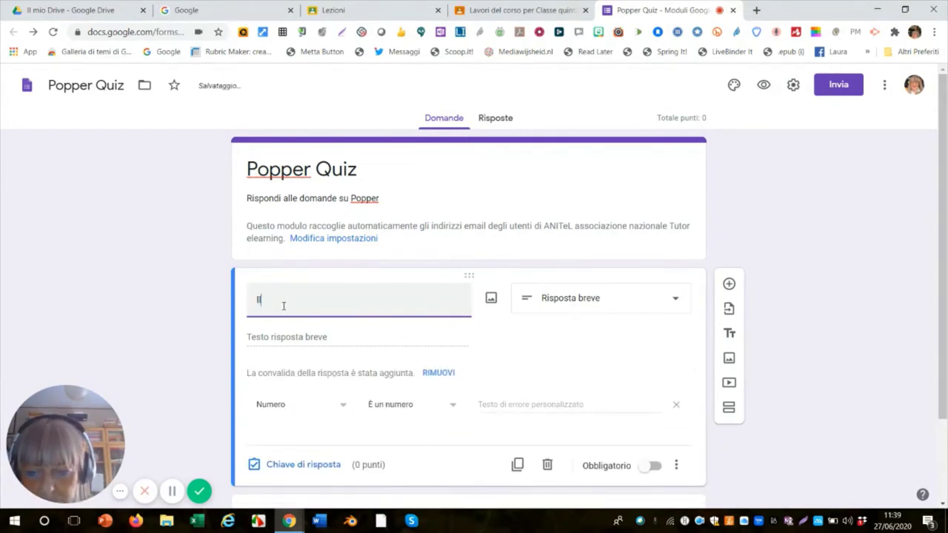
text( tuo)
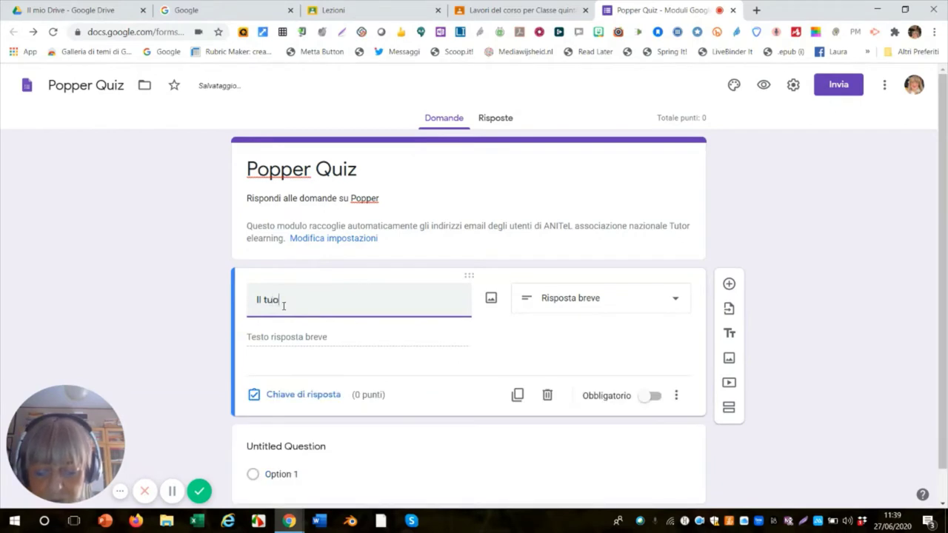
text( nome)
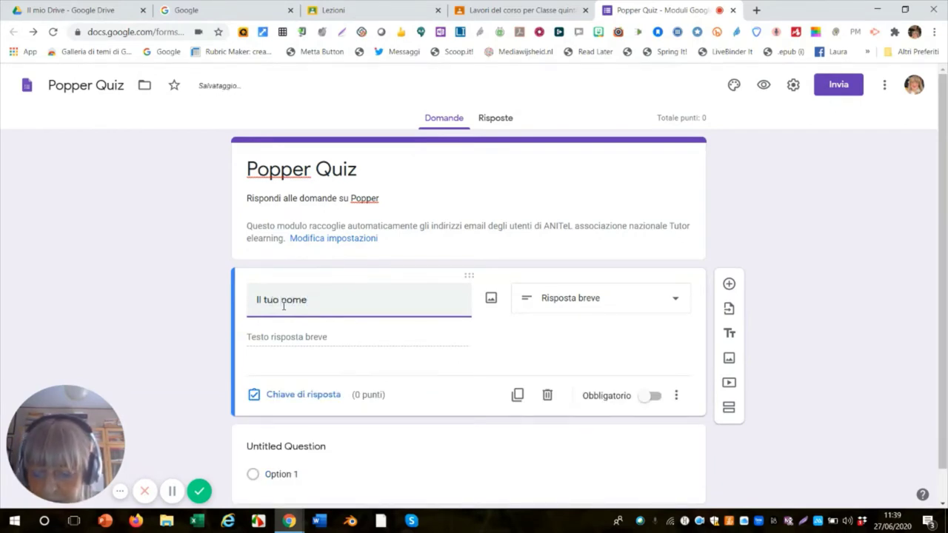
text( e )
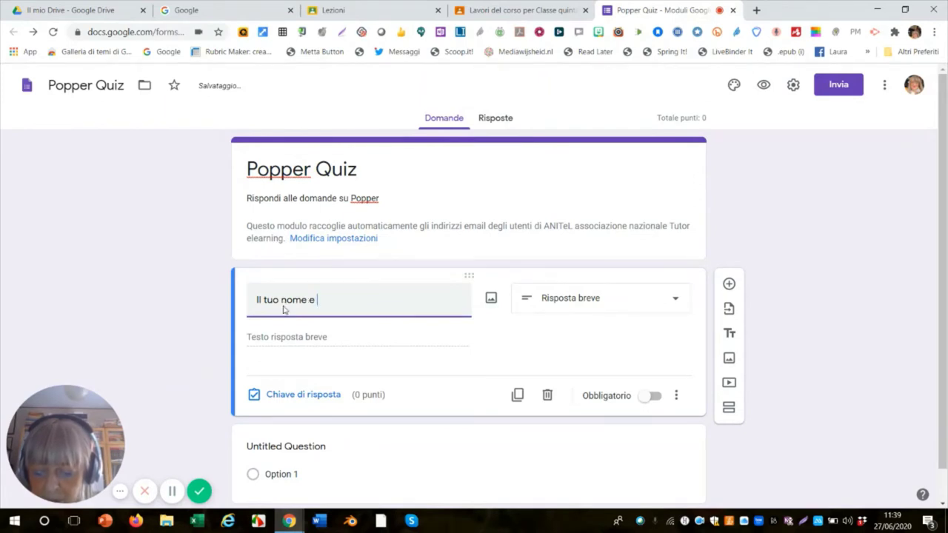
text(cognome)
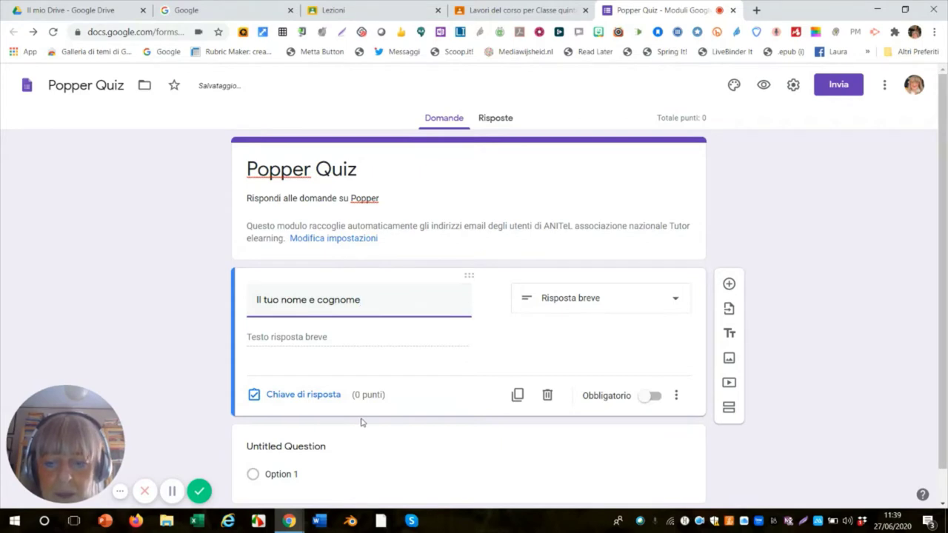
click(651, 397)
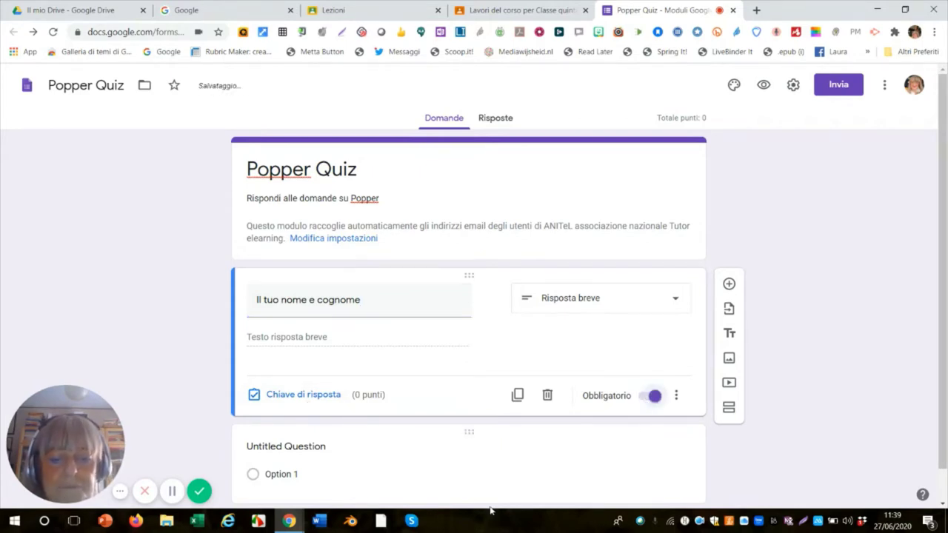
Review the name question's answer key, then add a new multiple-choice question below it.
click(287, 397)
click(253, 396)
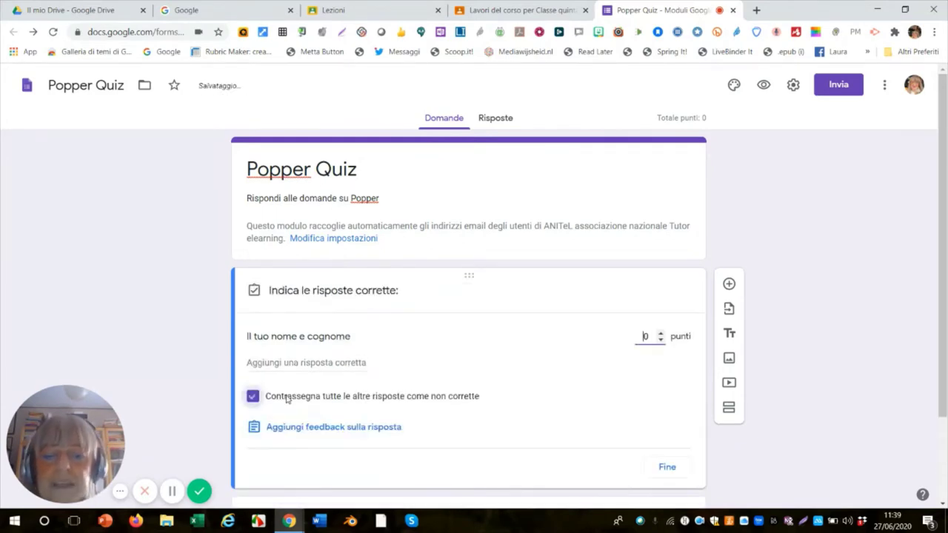
click(669, 470)
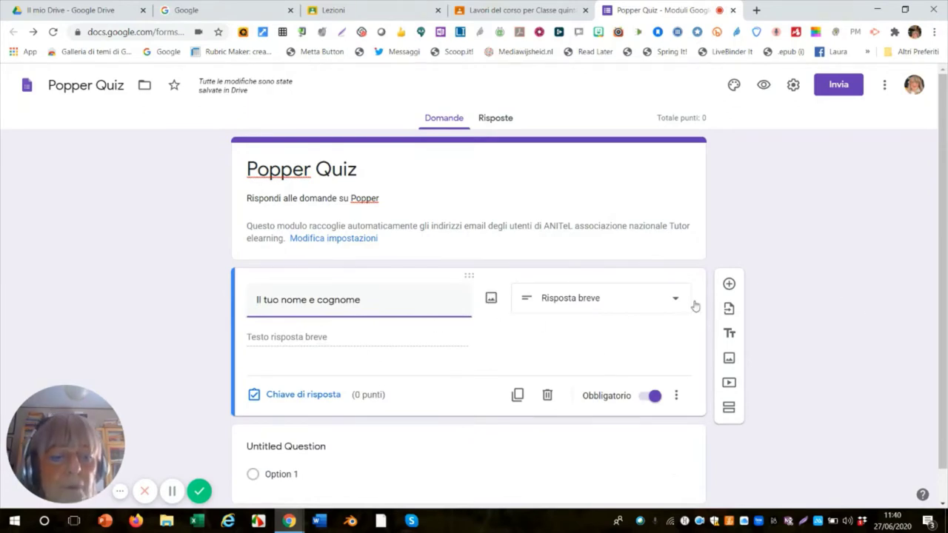
click(728, 286)
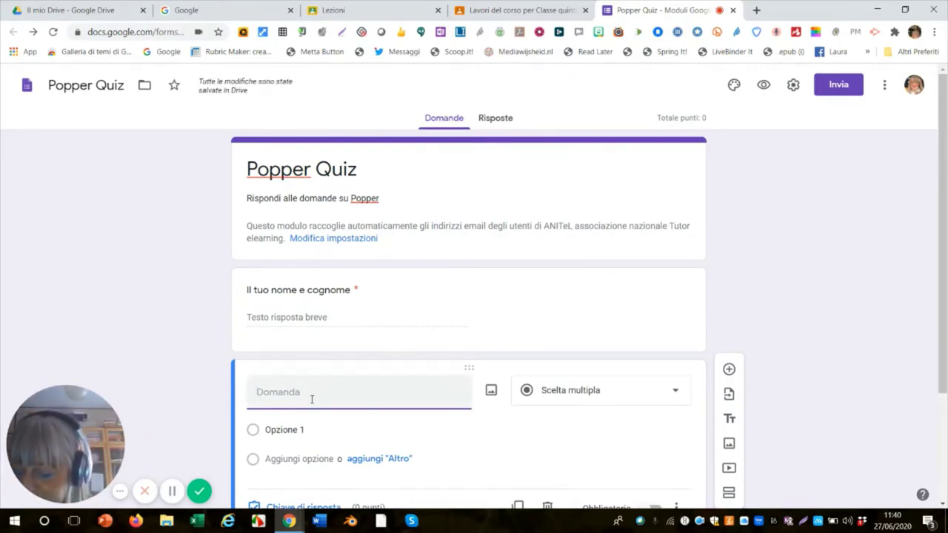
Title the question 'Epistemologia in Popper' with first option 'Studia le fonti dell'errore e le illusioni della filosofia'.
text(E)
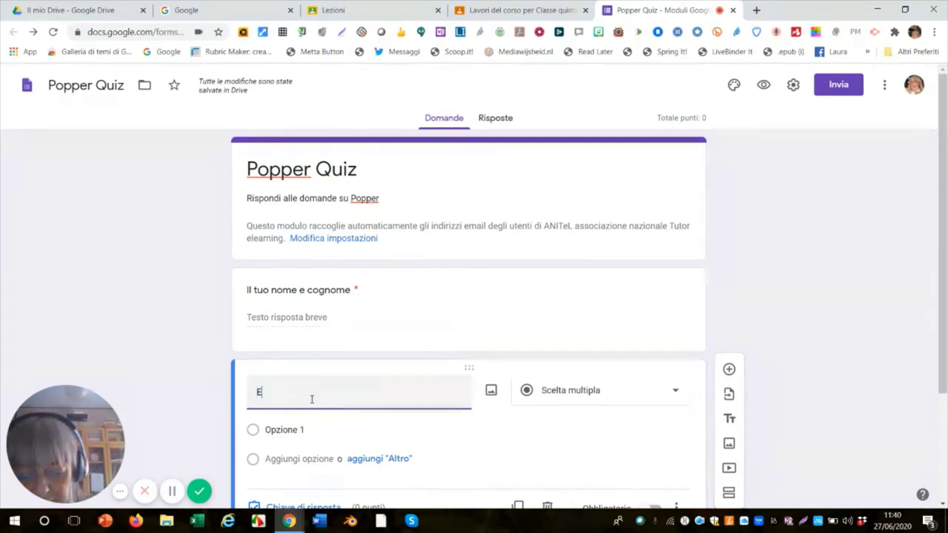
text(pistemol)
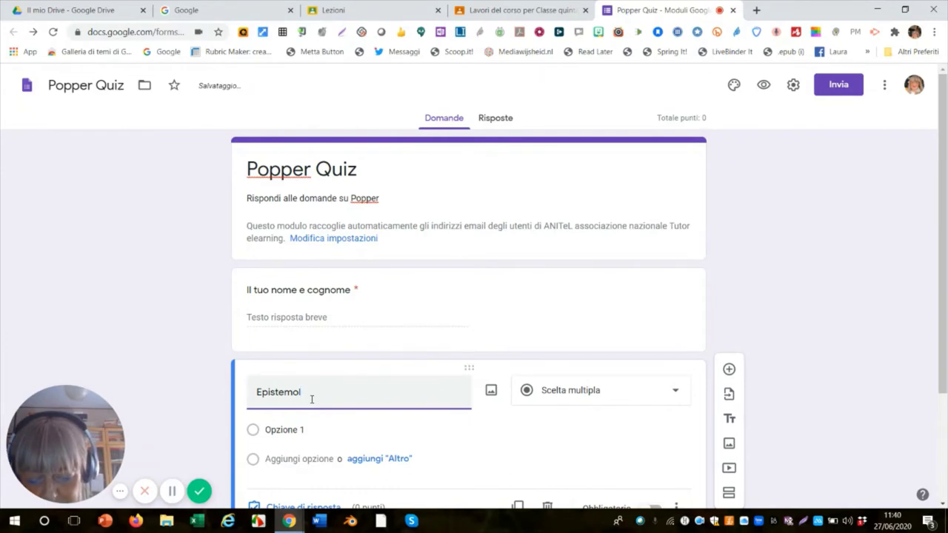
text(ogia)
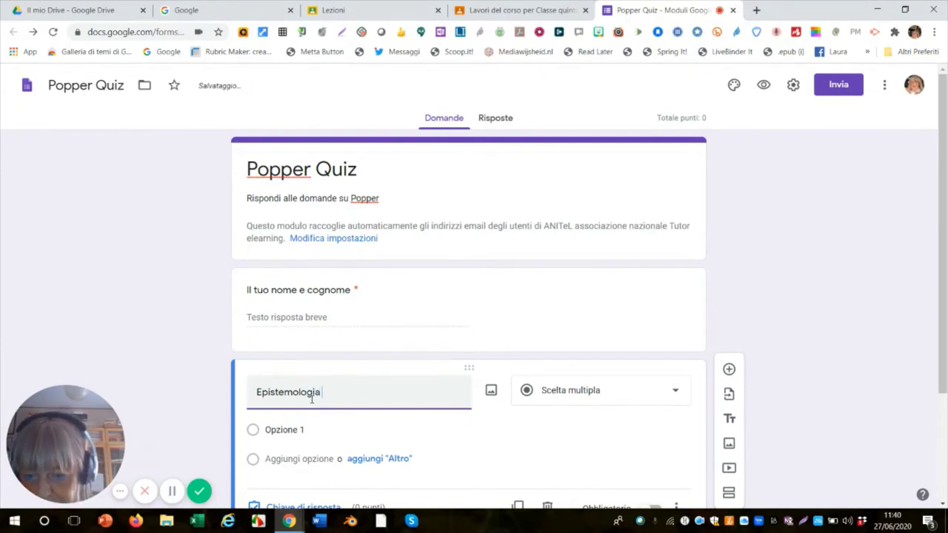
text( in)
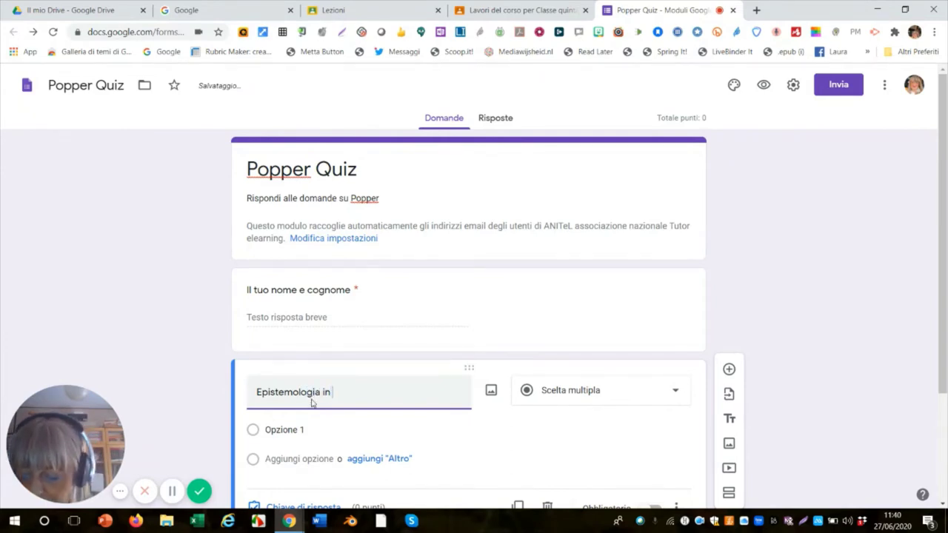
text( Popper)
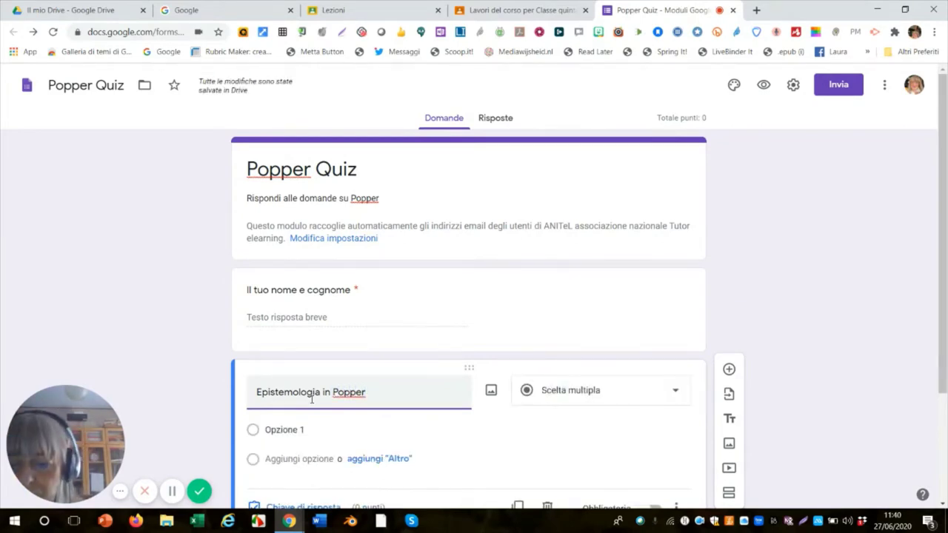
click(268, 433)
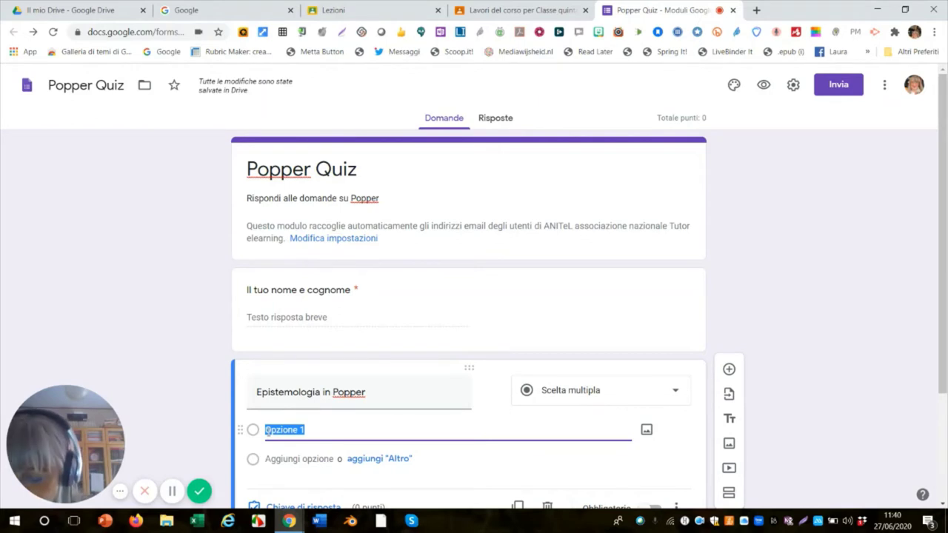
text(Stud)
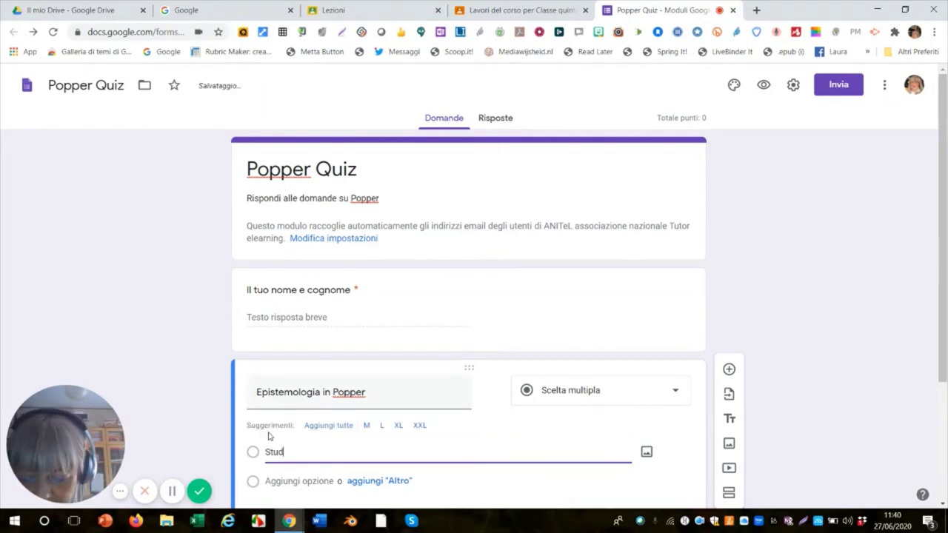
text(ia le )
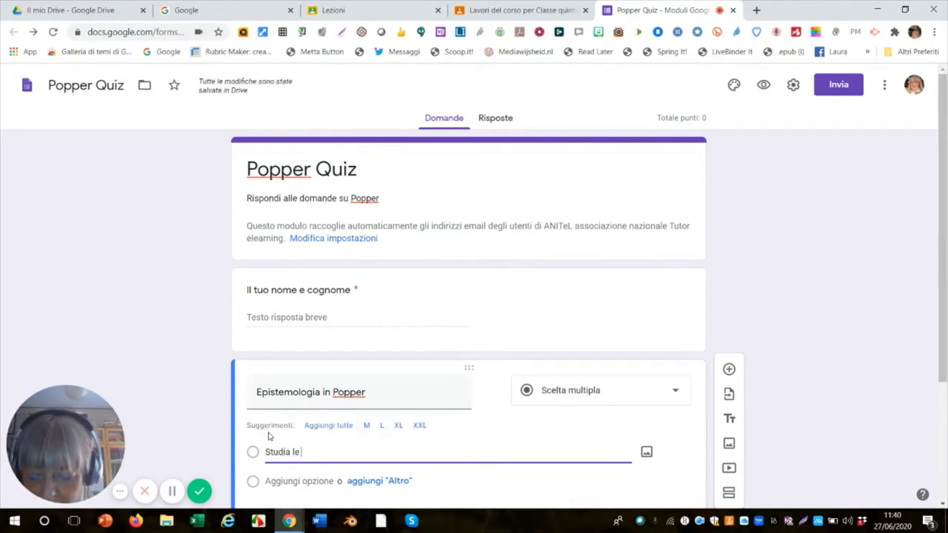
text(fonti )
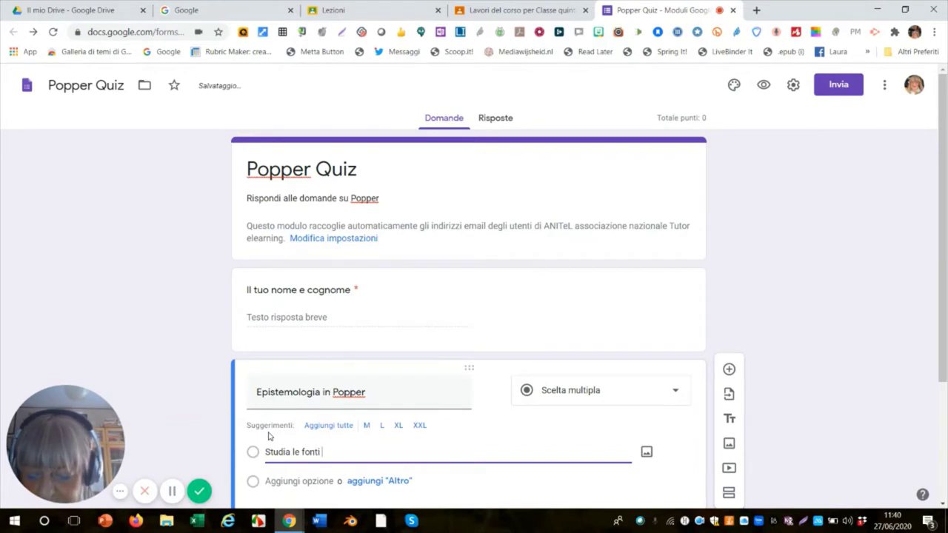
text(dell'e)
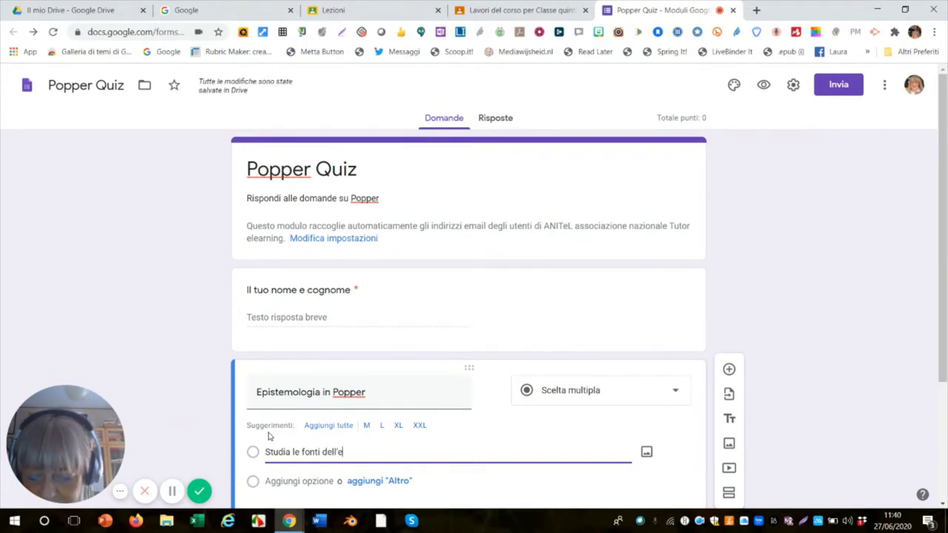
text(rrore)
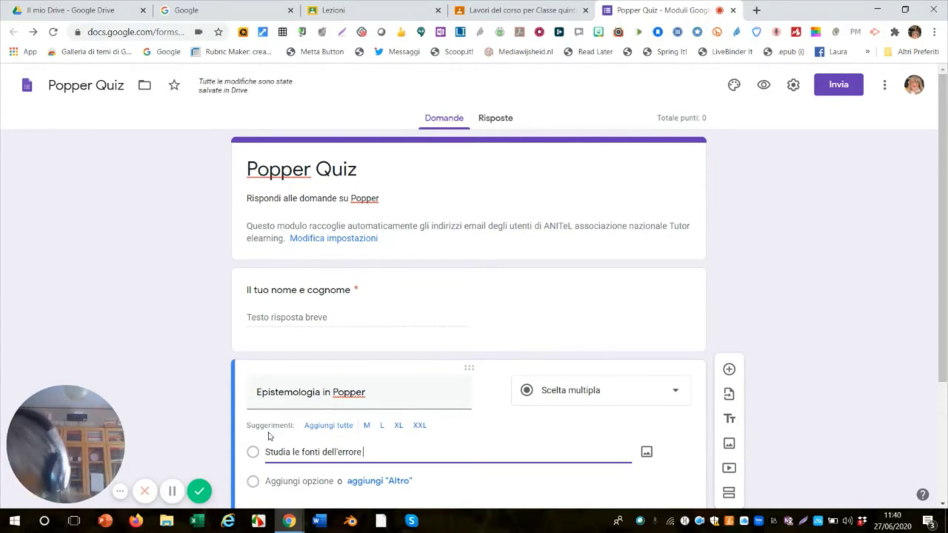
text( e le i)
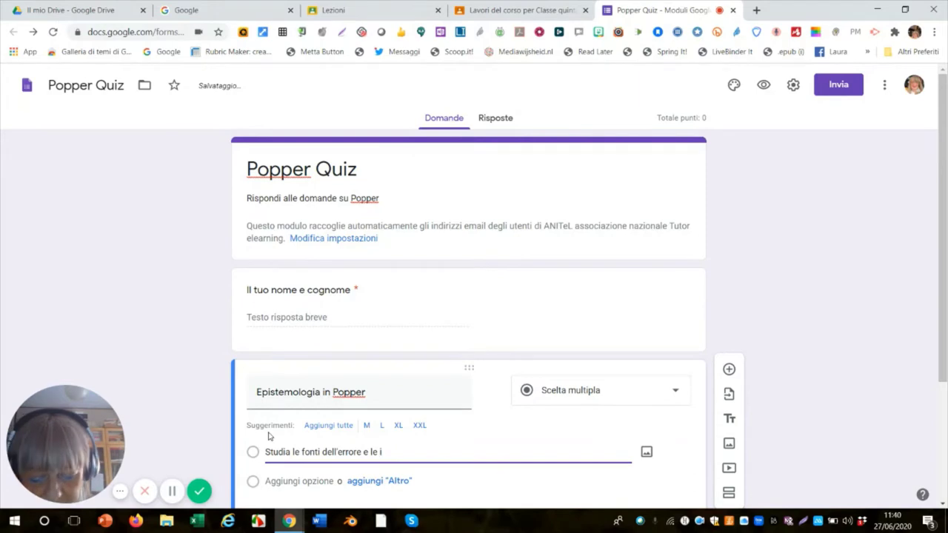
text(llusion)
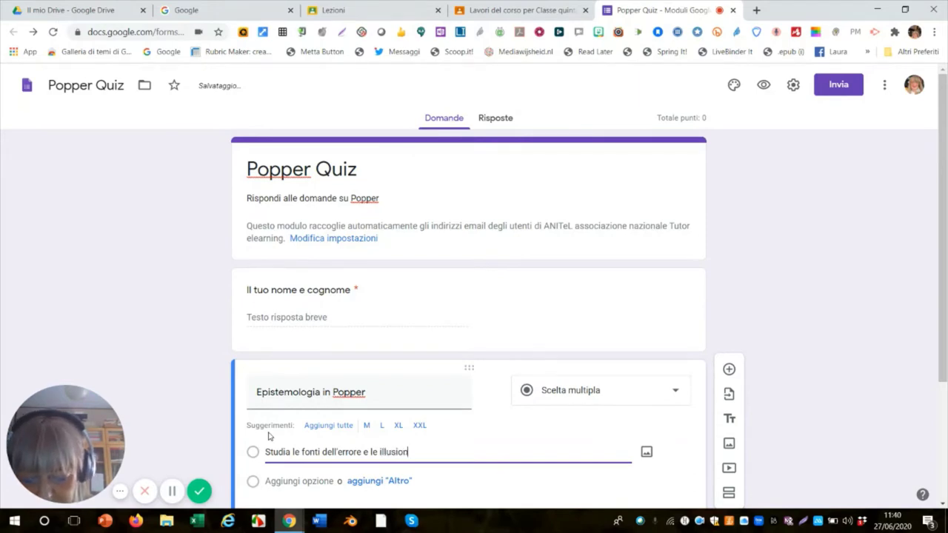
text(i del)
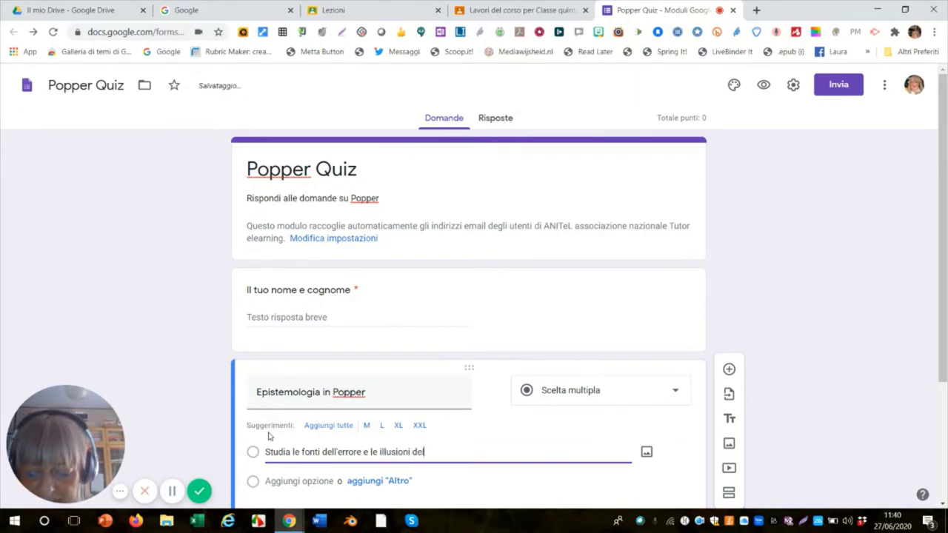
text(la f)
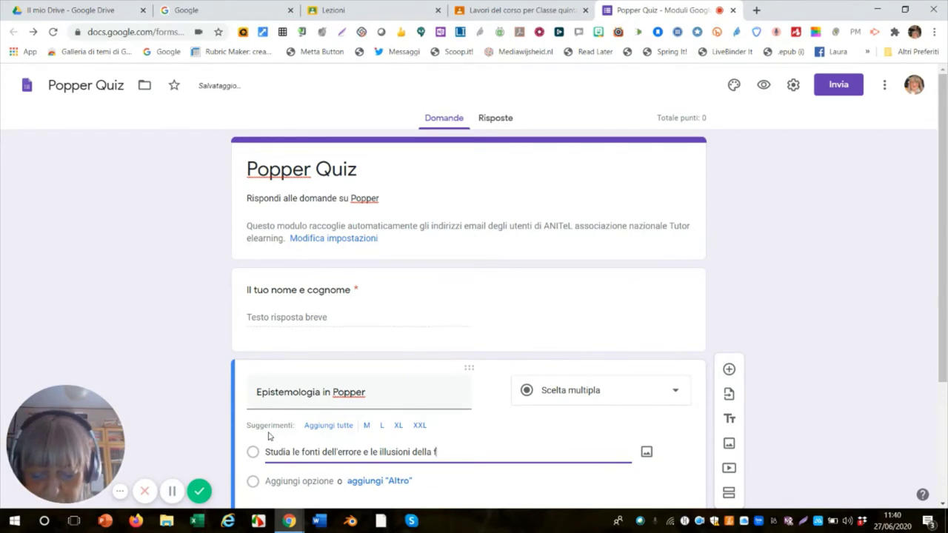
text(iloso)
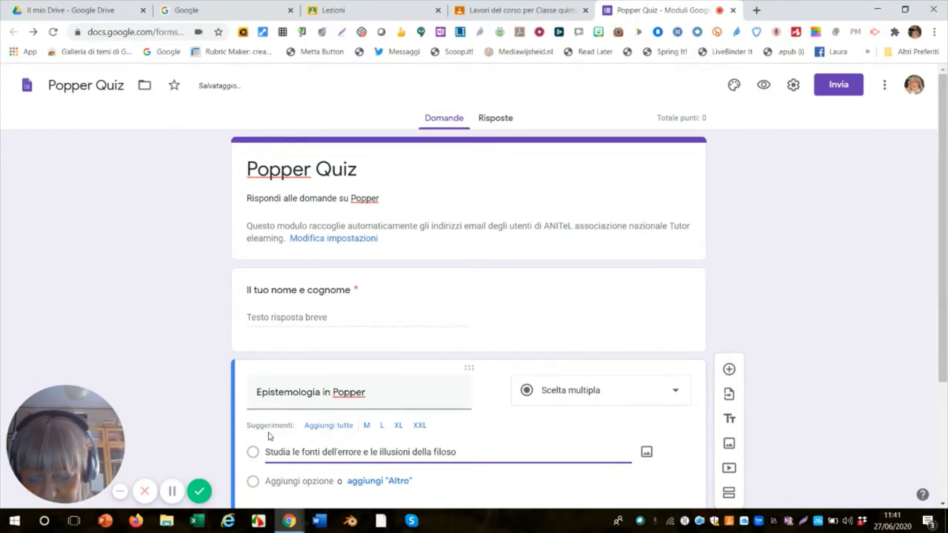
text(fia)
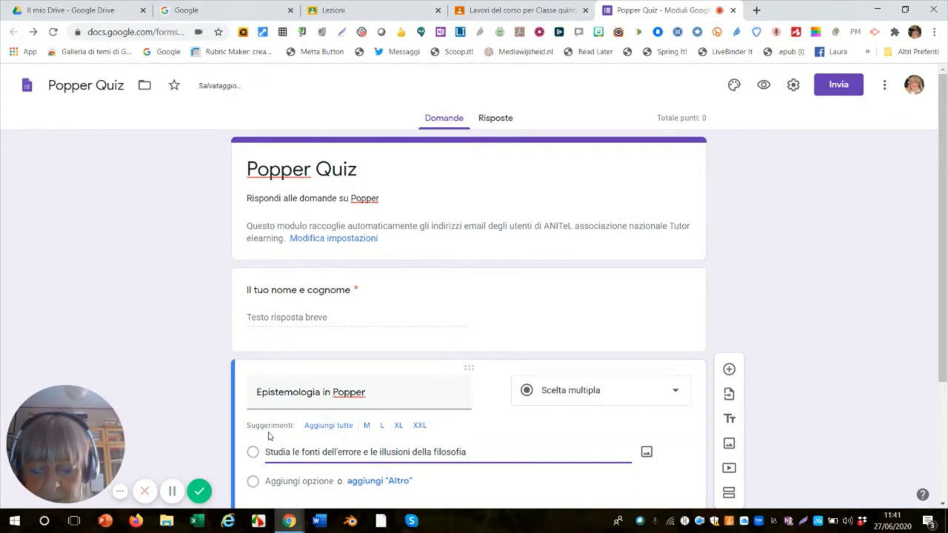
key(Return)
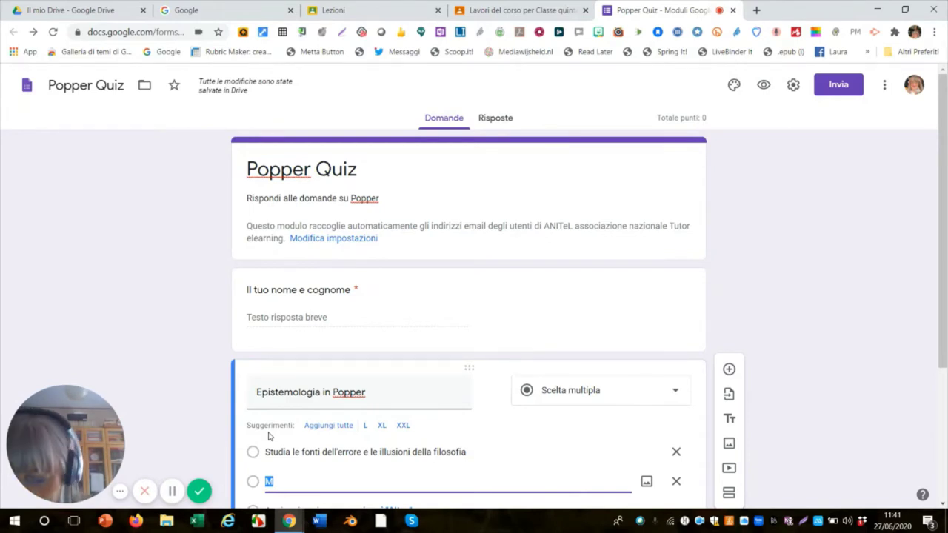
Add options 'Elabora il Criterio di Demarcazione', 'Studia i limiti della conoscenza umana' and 'Usa l'inferenza induttiva per verificare le teorie scientifiche'.
text(Ela)
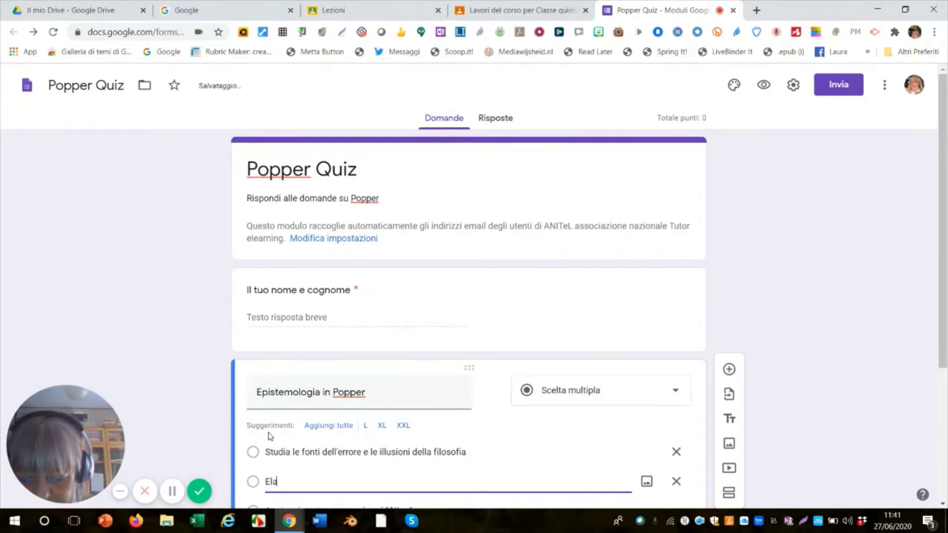
text(bora )
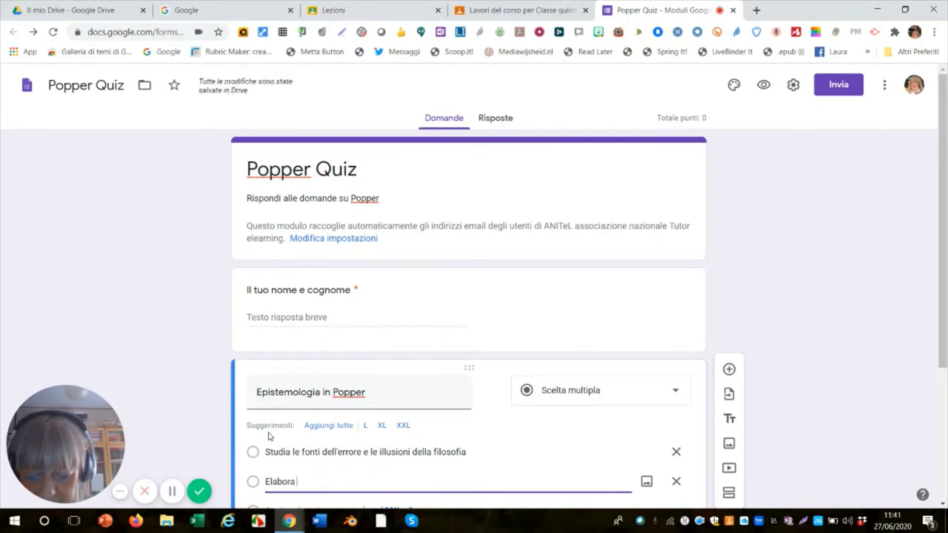
text(il)
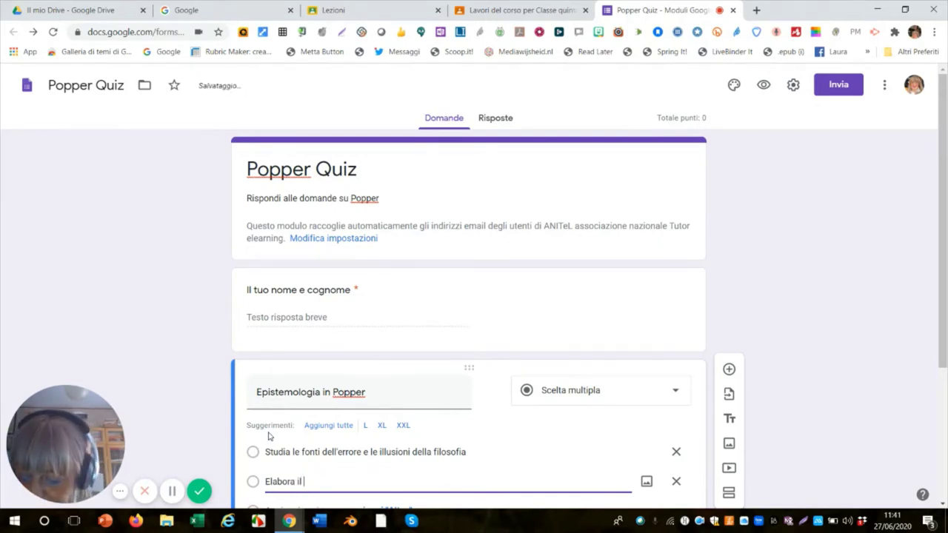
text( C)
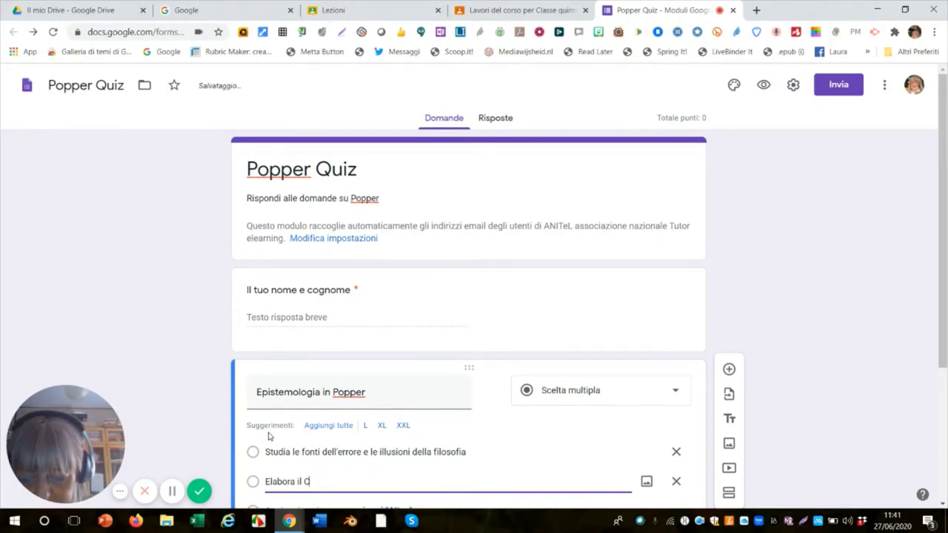
text(r)
text(ite)
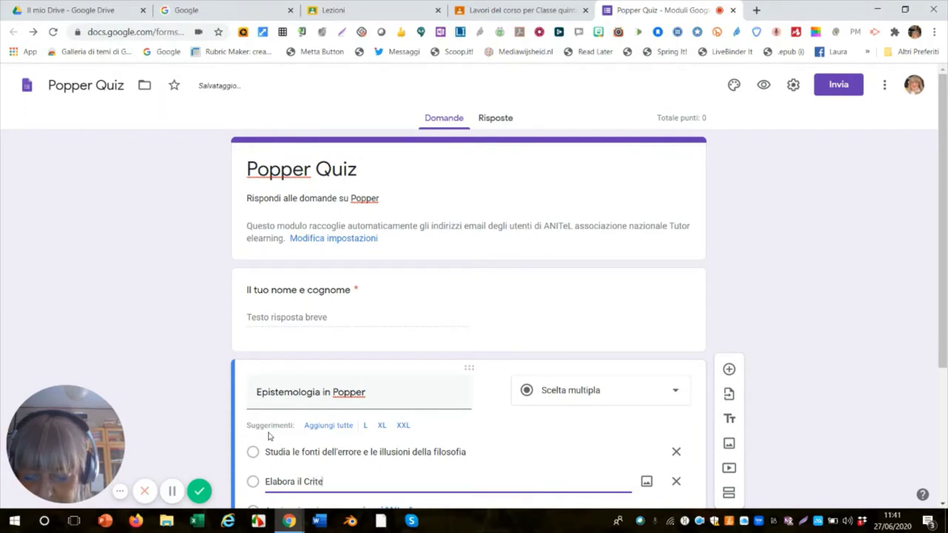
text(rio di)
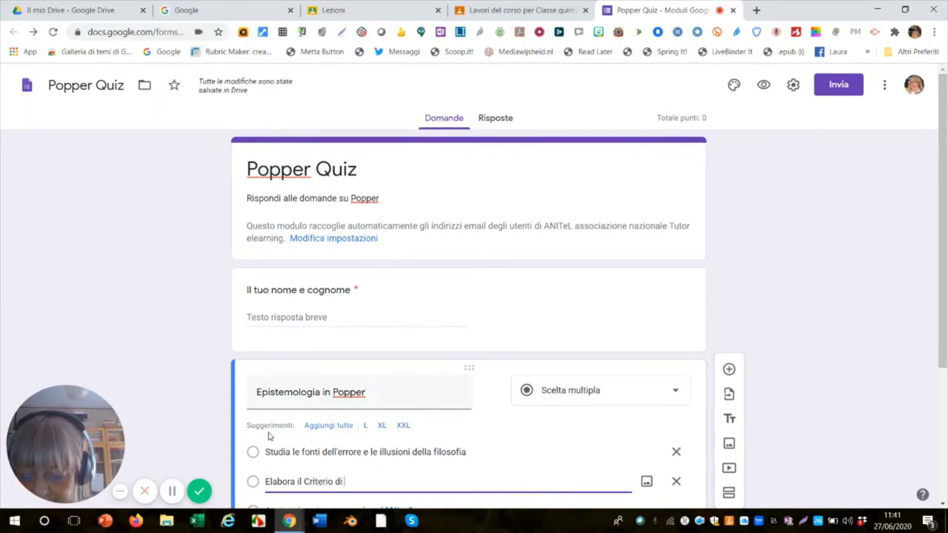
text( De)
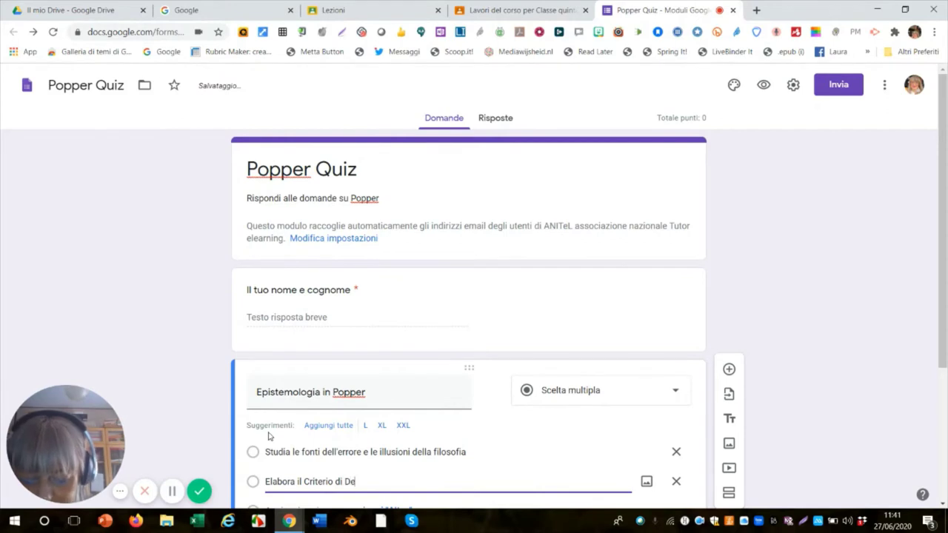
text(marc)
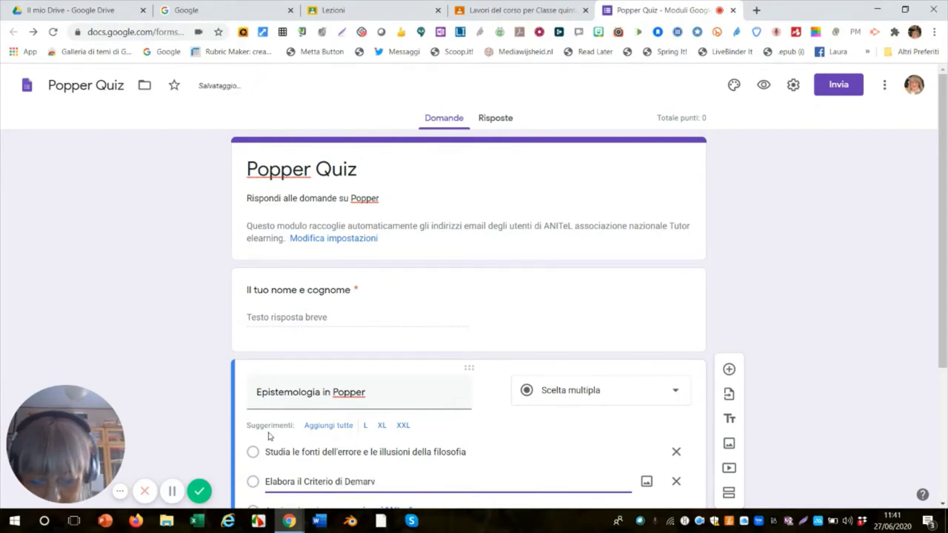
text(azio)
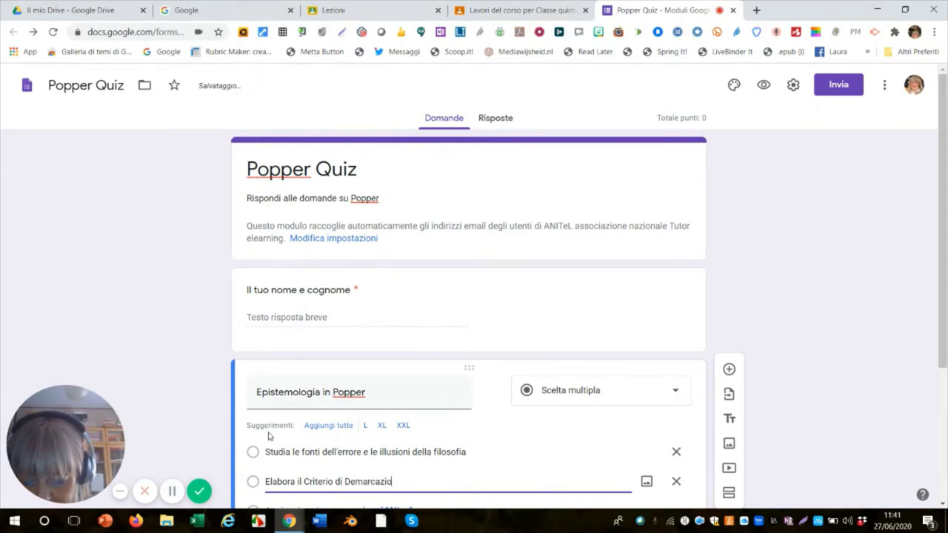
text(ne)
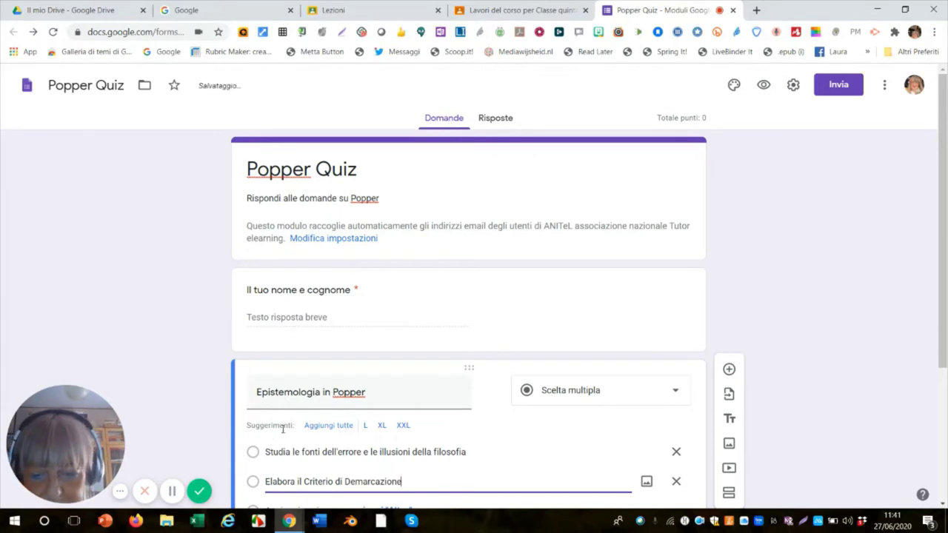
key(Return)
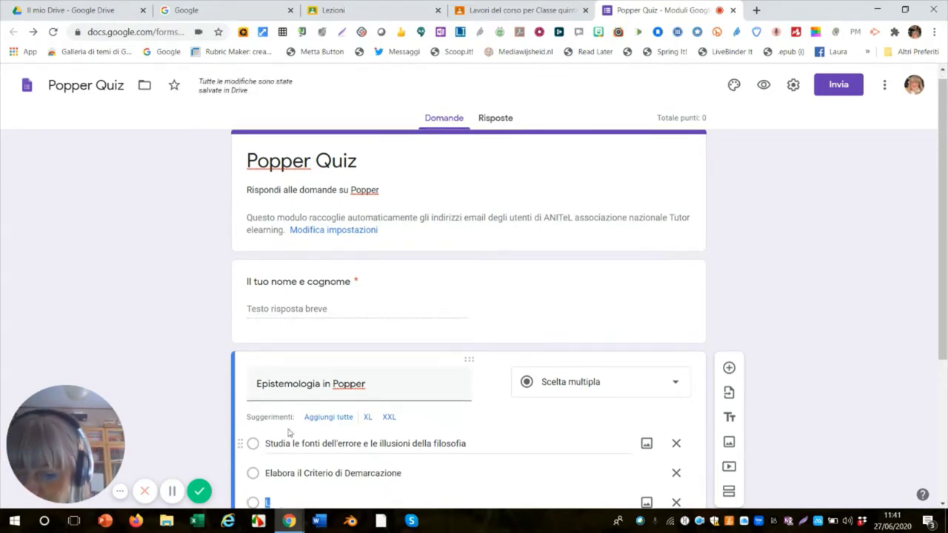
scroll(295, 429, down, 1)
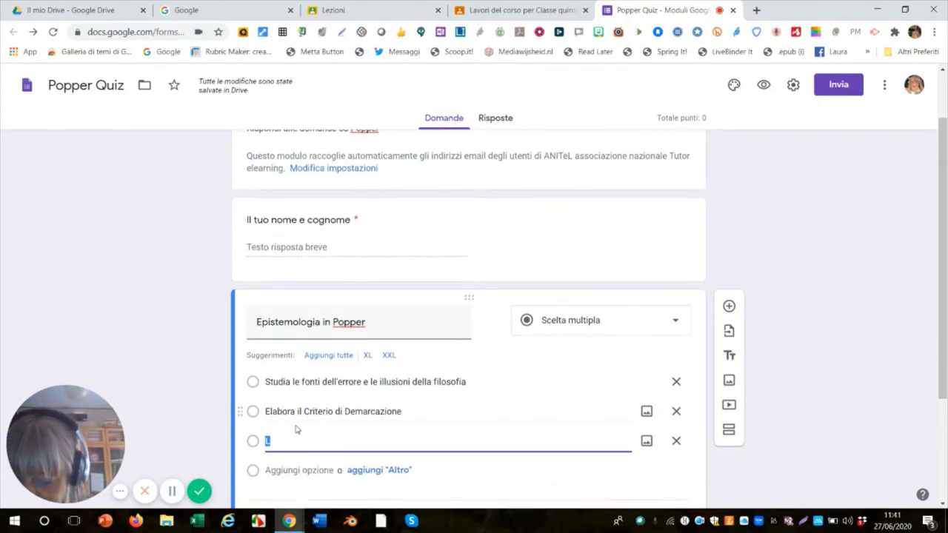
text(Stud)
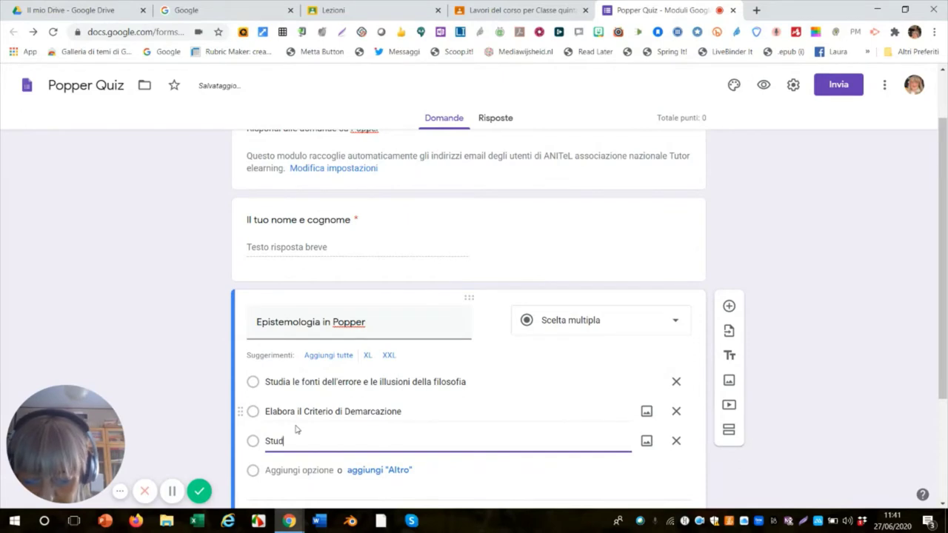
text(ia i)
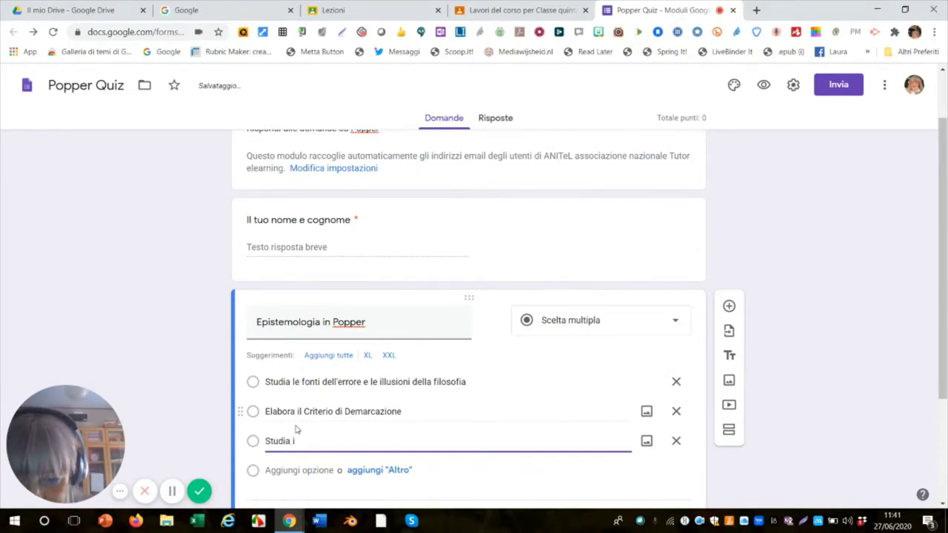
text( limi)
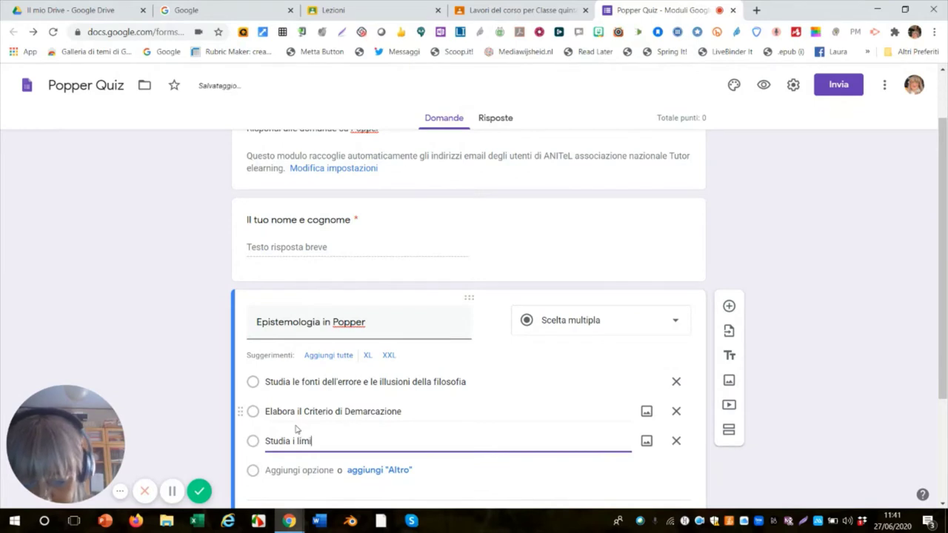
text(ti del)
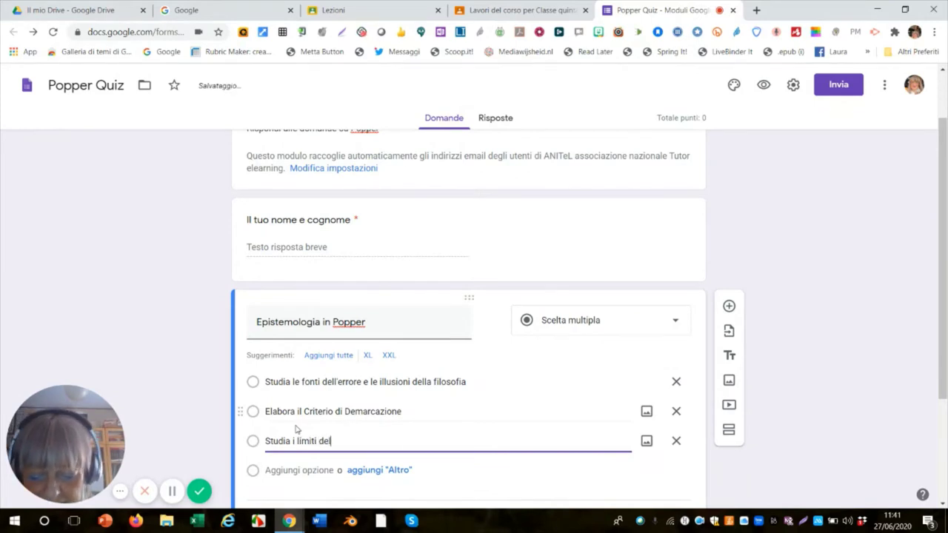
text(la cono)
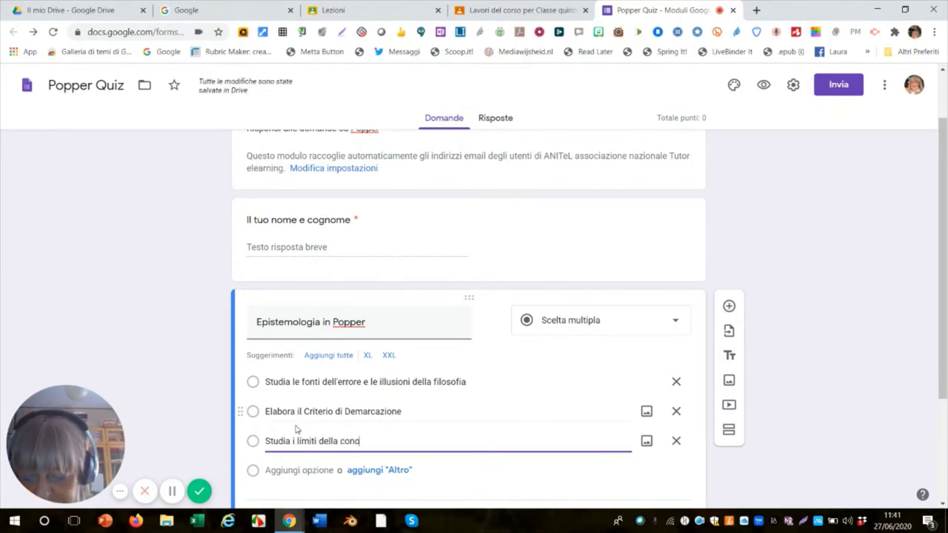
text(scenza)
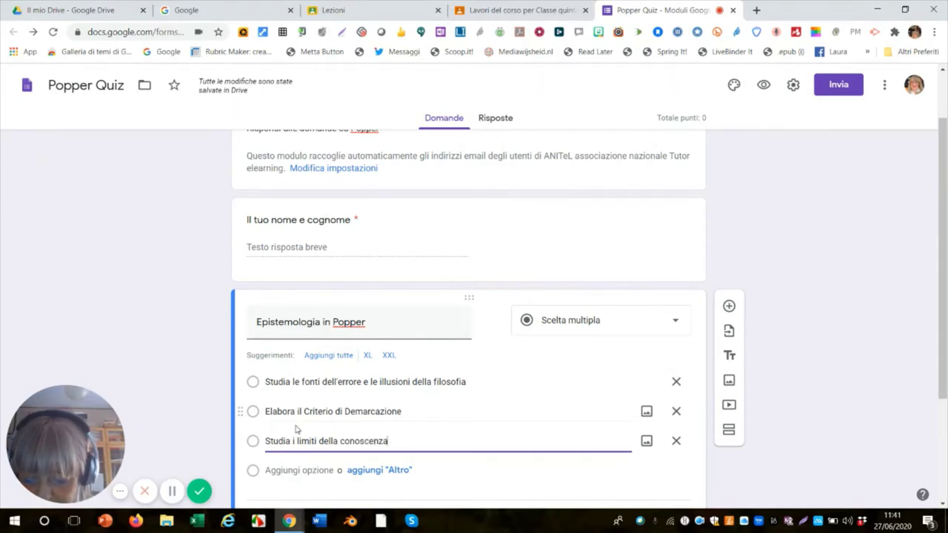
text( umana)
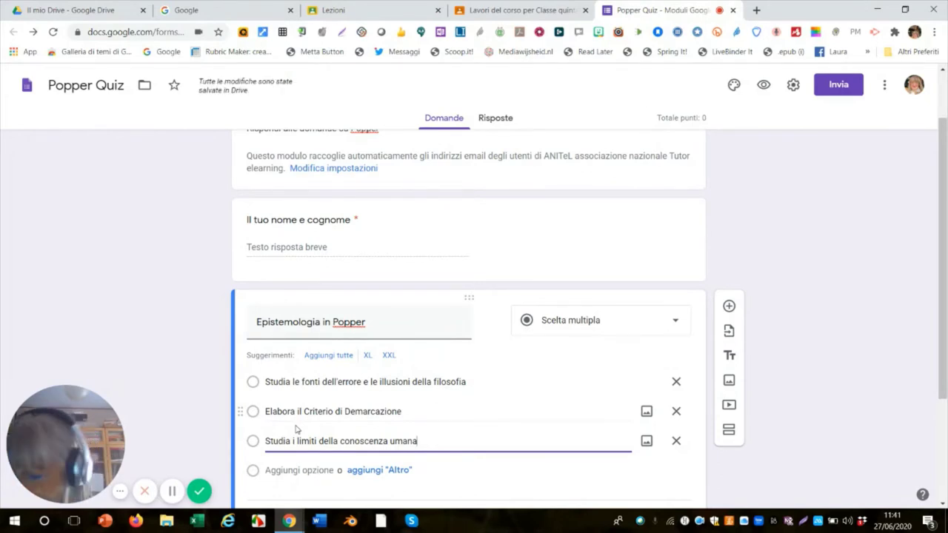
key(Return)
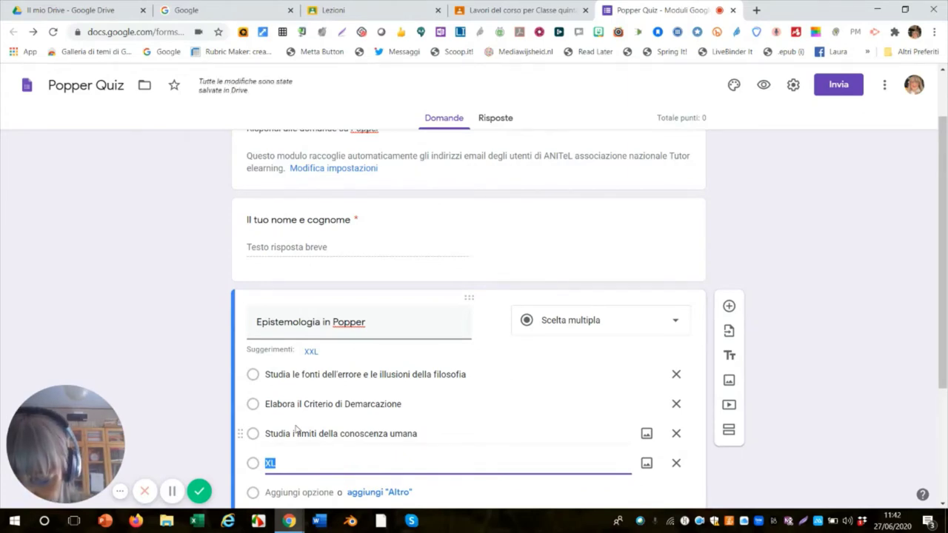
text(Usa l)
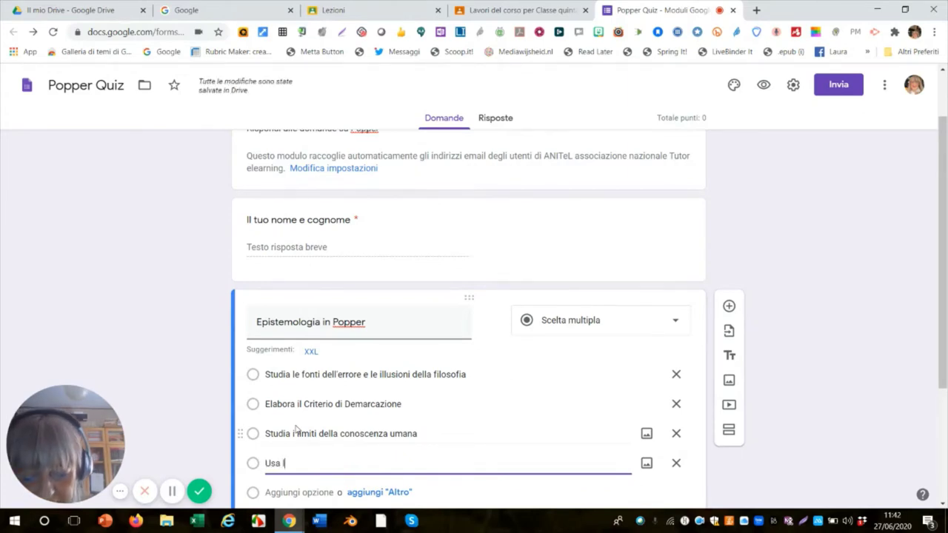
text('infe)
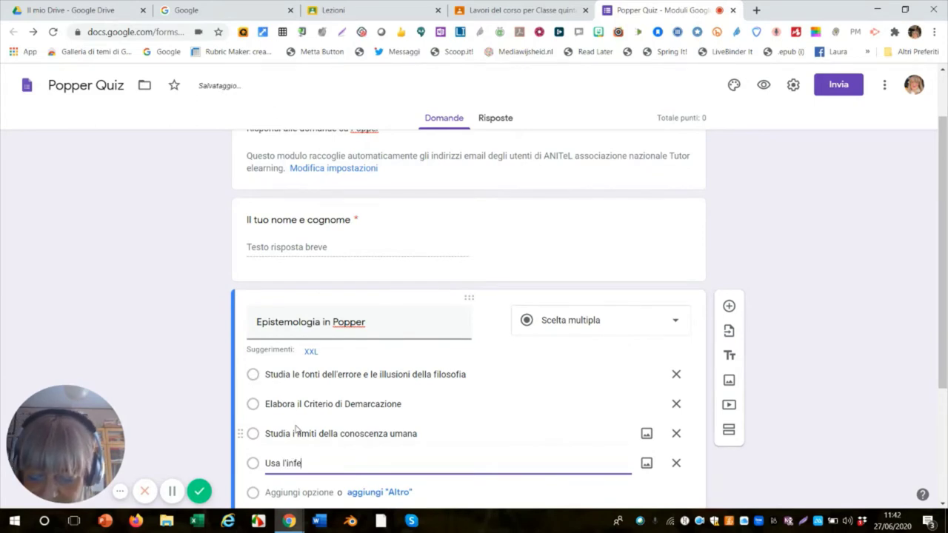
text(renza)
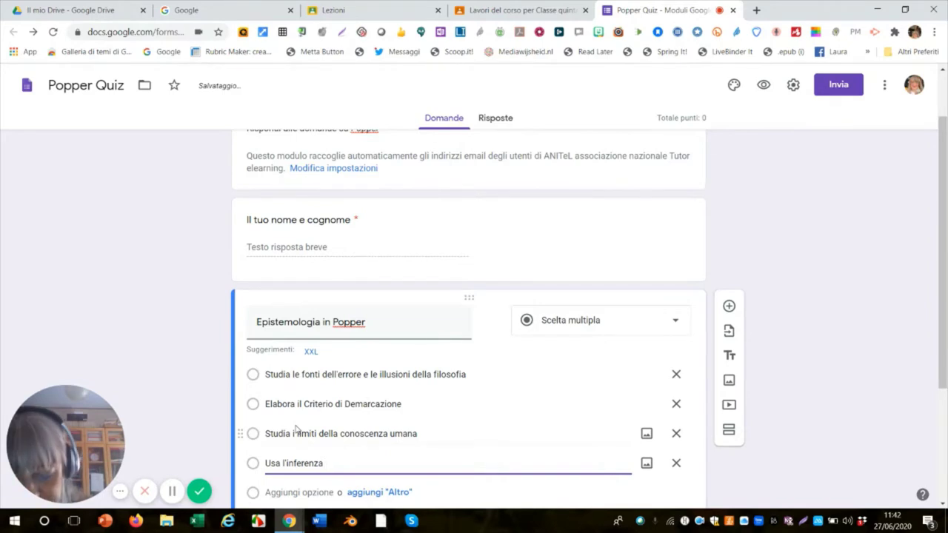
text( indutti)
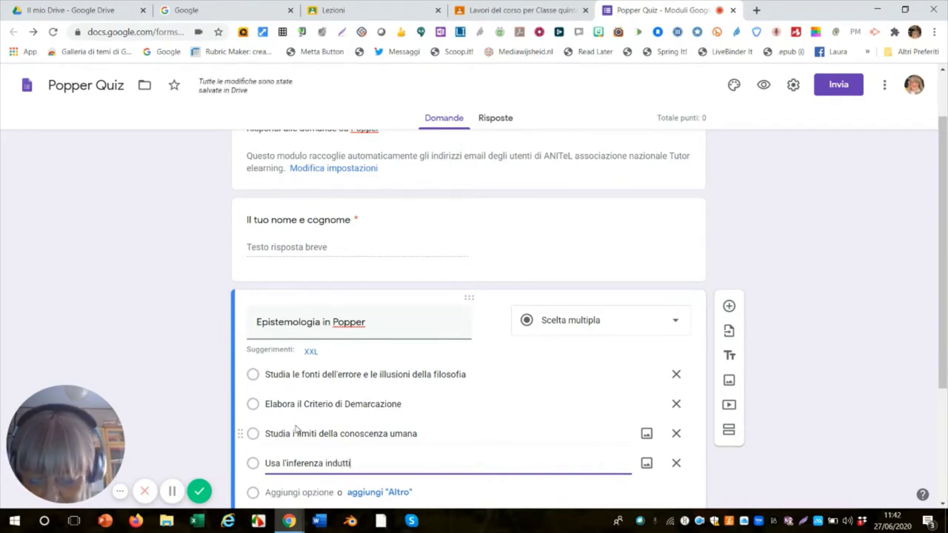
text(va)
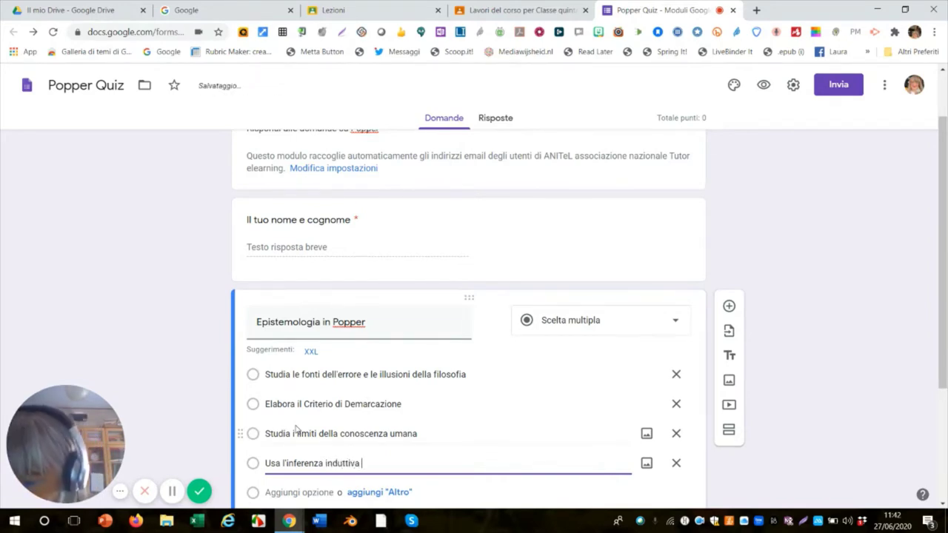
text( per)
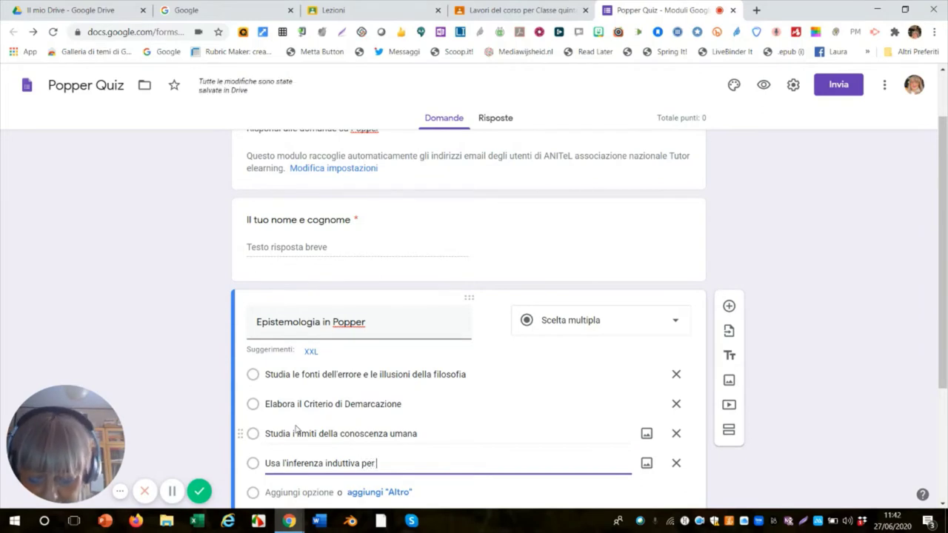
text( veri)
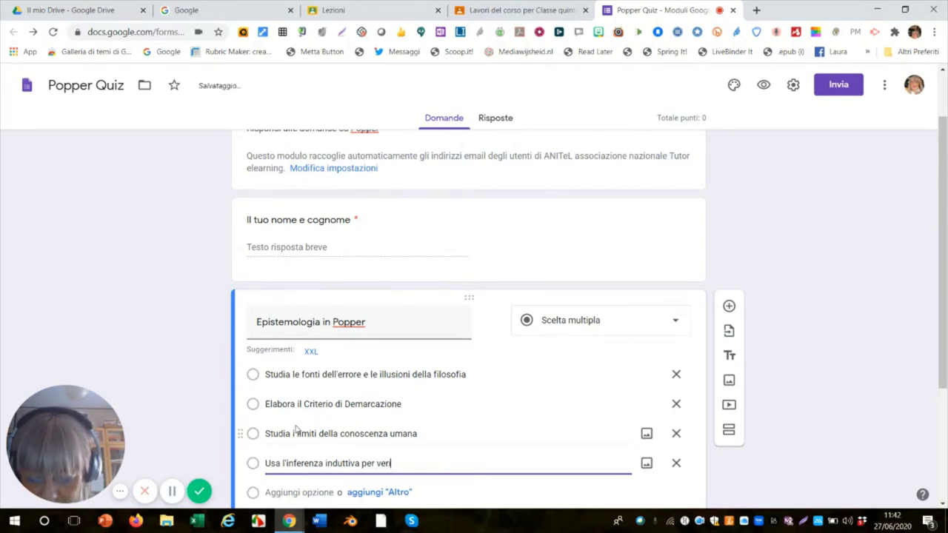
text(ficare )
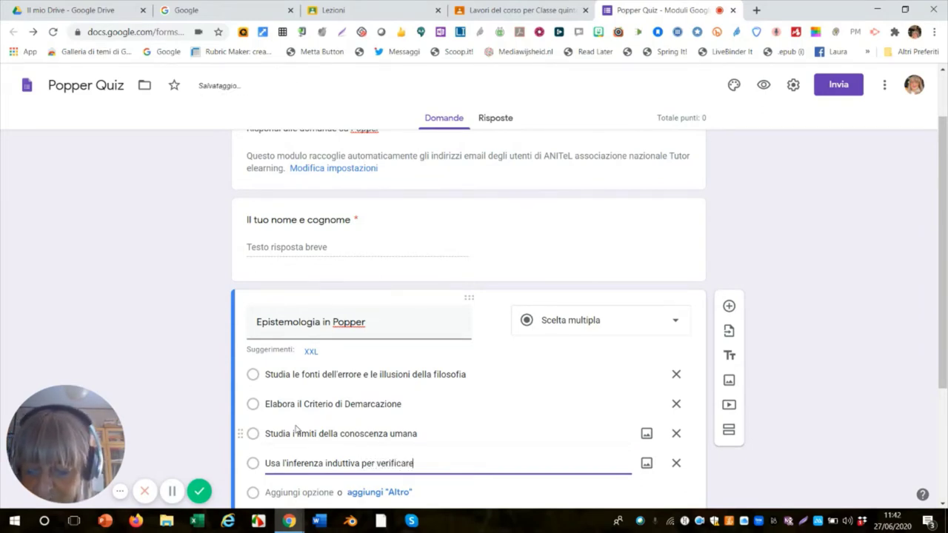
text(le te)
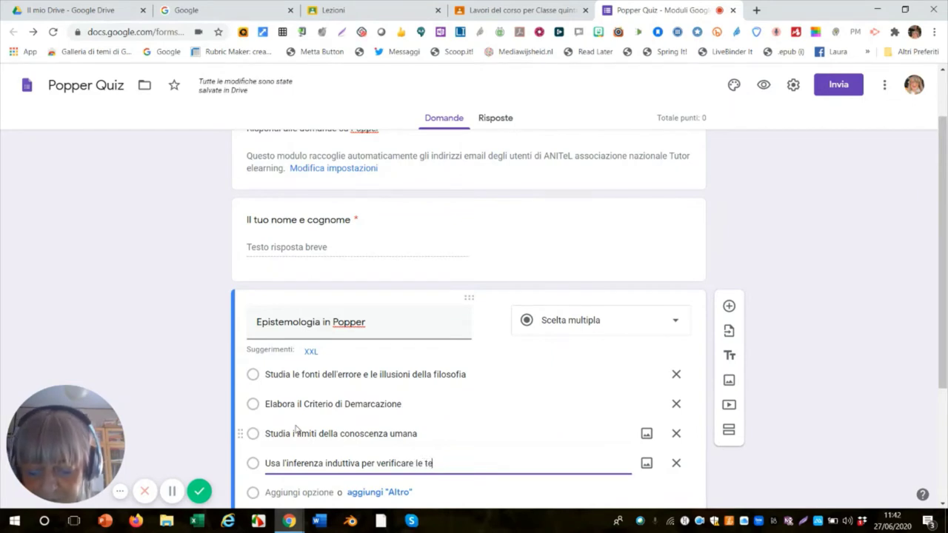
text(orie)
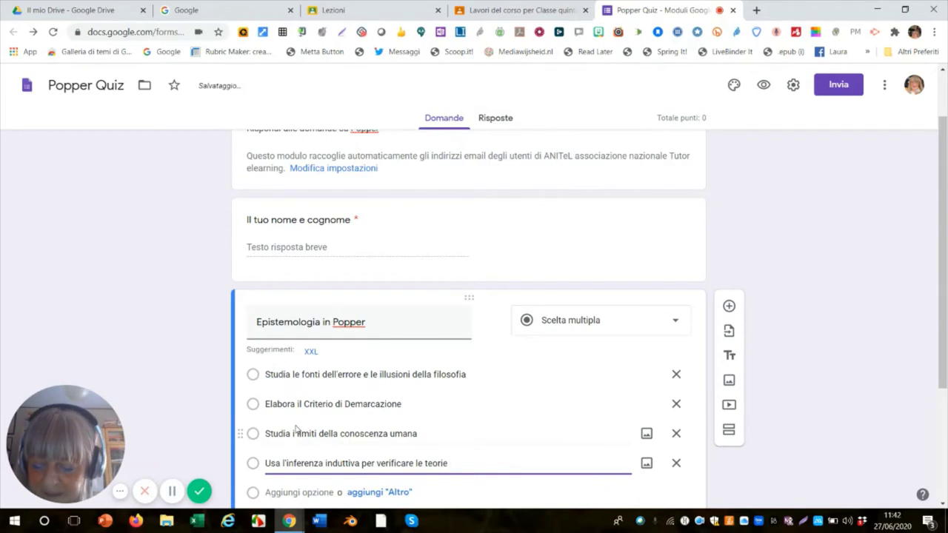
text( scien)
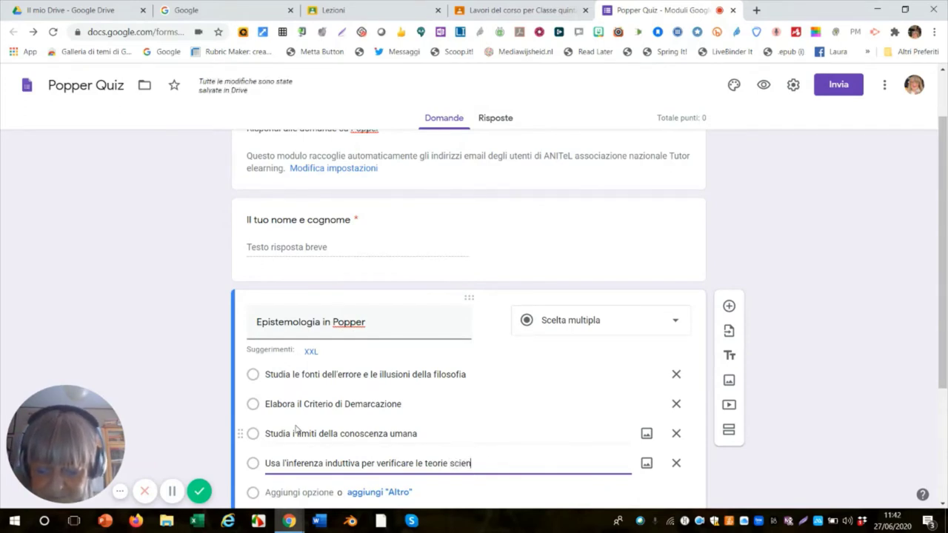
text(tif)
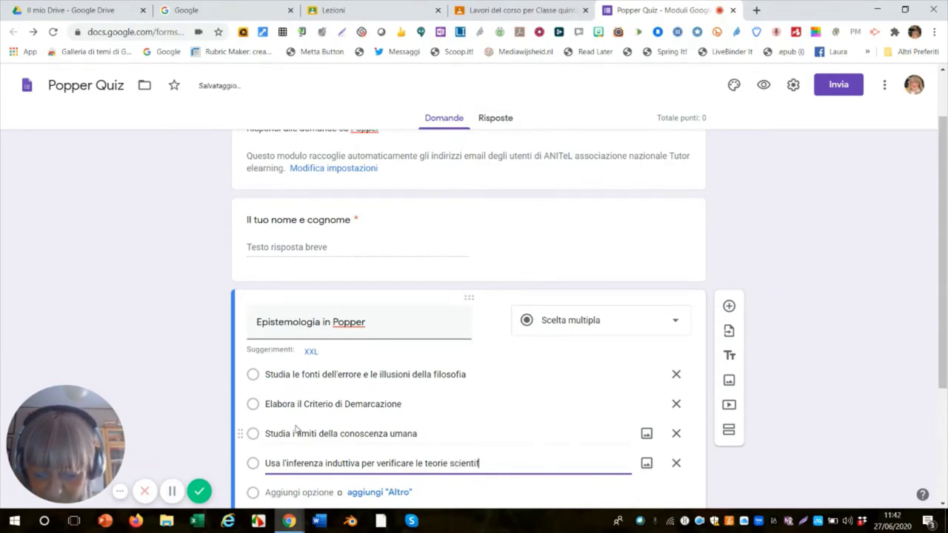
text(iche)
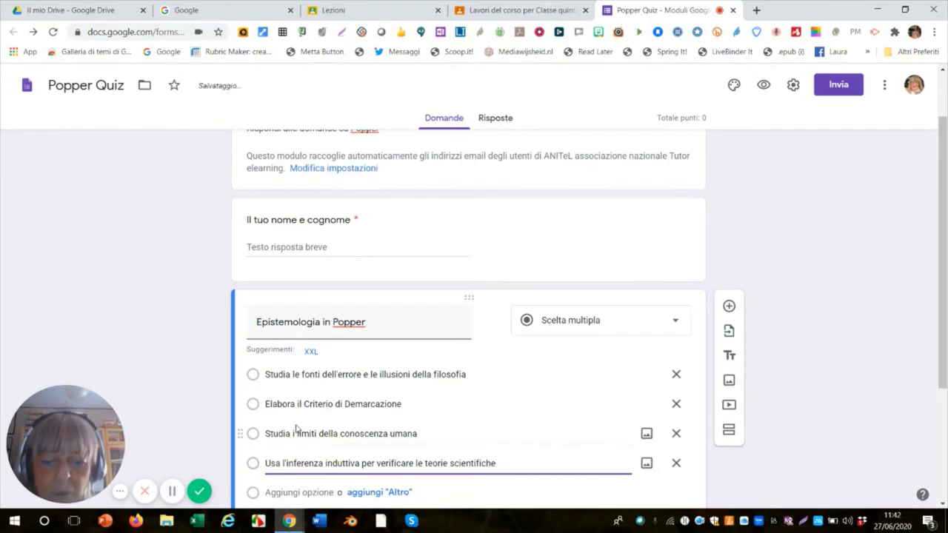
scroll(299, 428, down, 1)
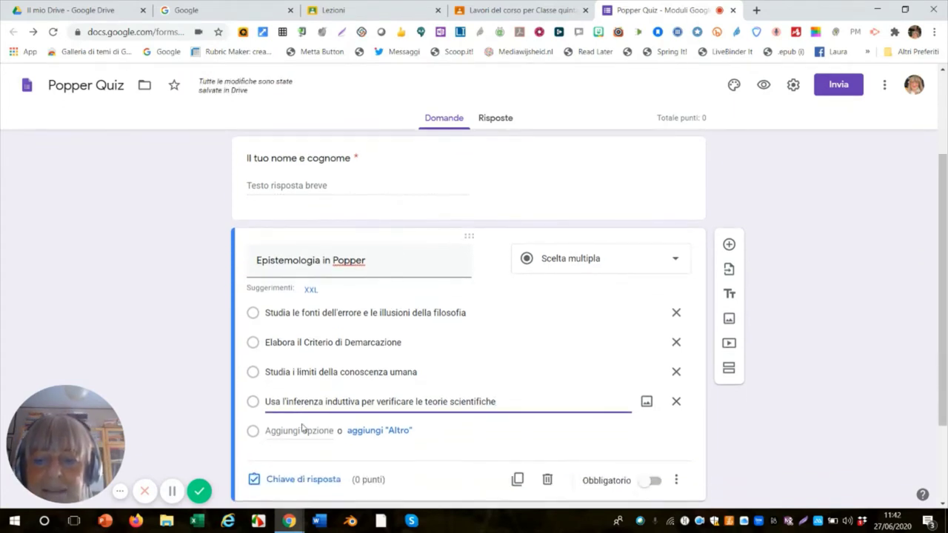
scroll(368, 417, down, 1)
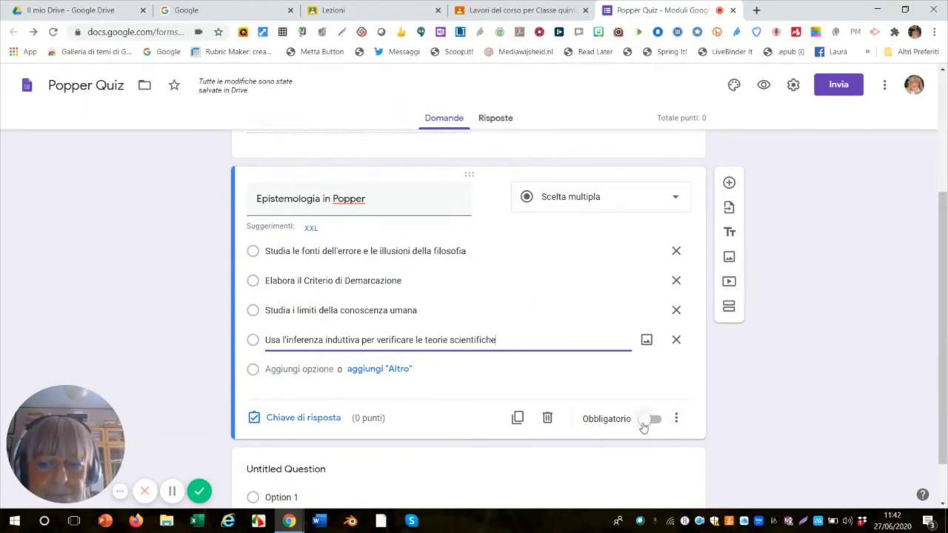
Make the question required with 'Elabora il Criterio di Demarcazione' as the 5-point correct answer.
click(644, 427)
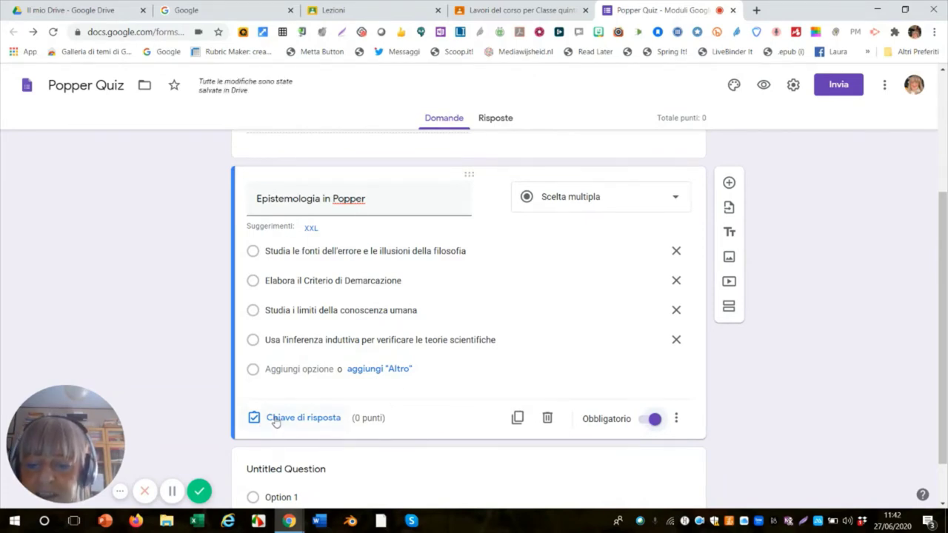
click(275, 419)
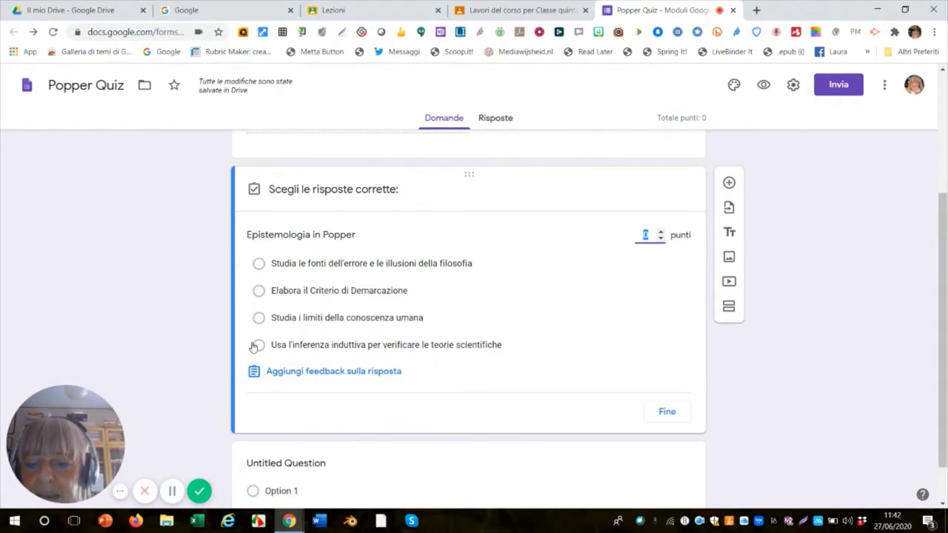
click(260, 293)
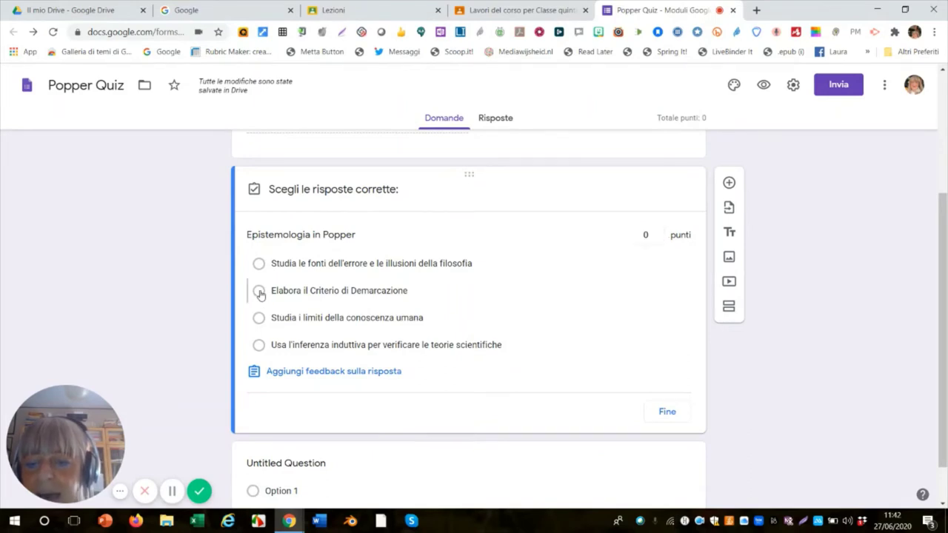
click(660, 232)
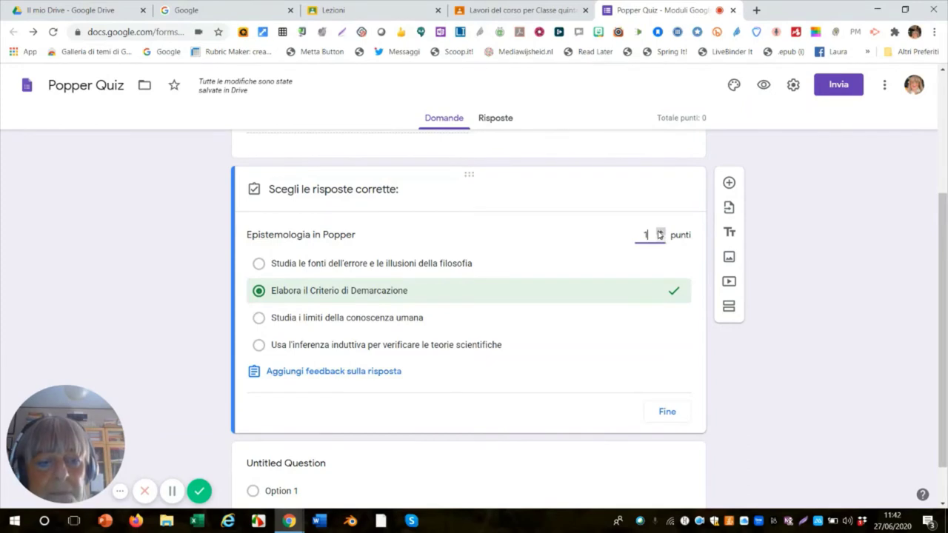
click(660, 233)
click(659, 233)
click(659, 233)
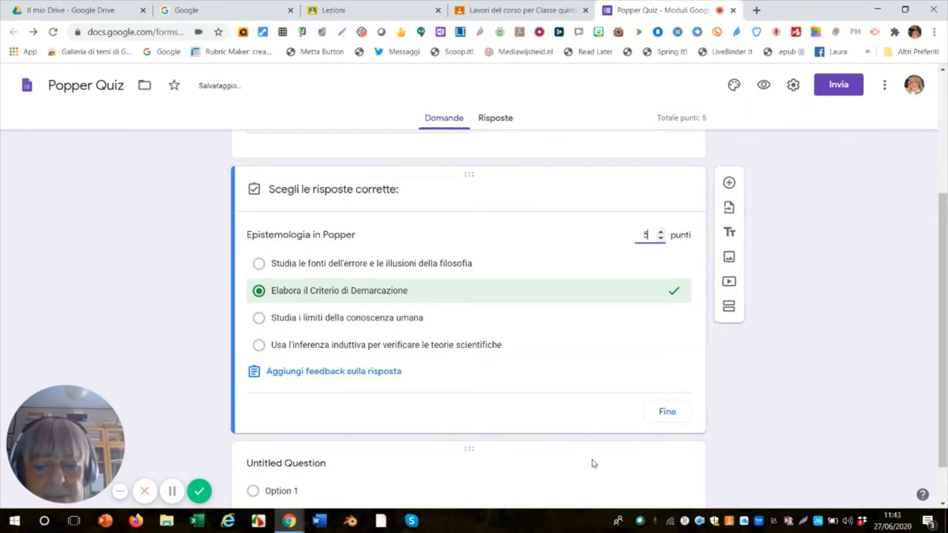
click(340, 373)
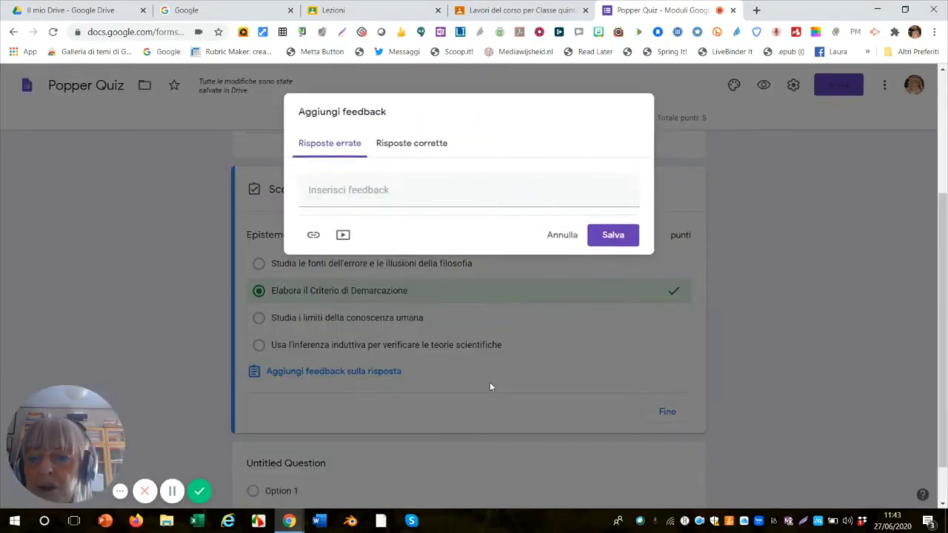
Save answer feedback on the Epistemologia question: 'Riprova' for wrong and 'Esatto!' for correct answers.
click(371, 194)
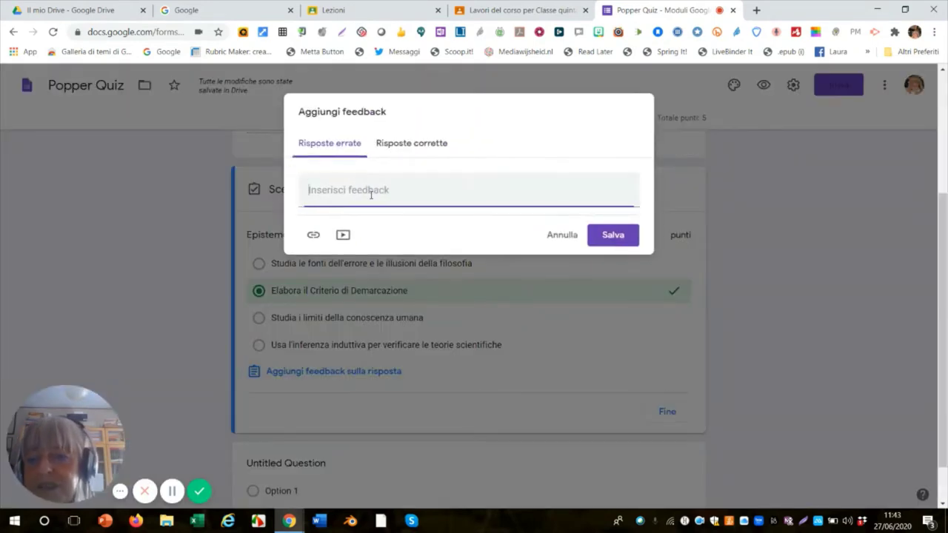
text(R)
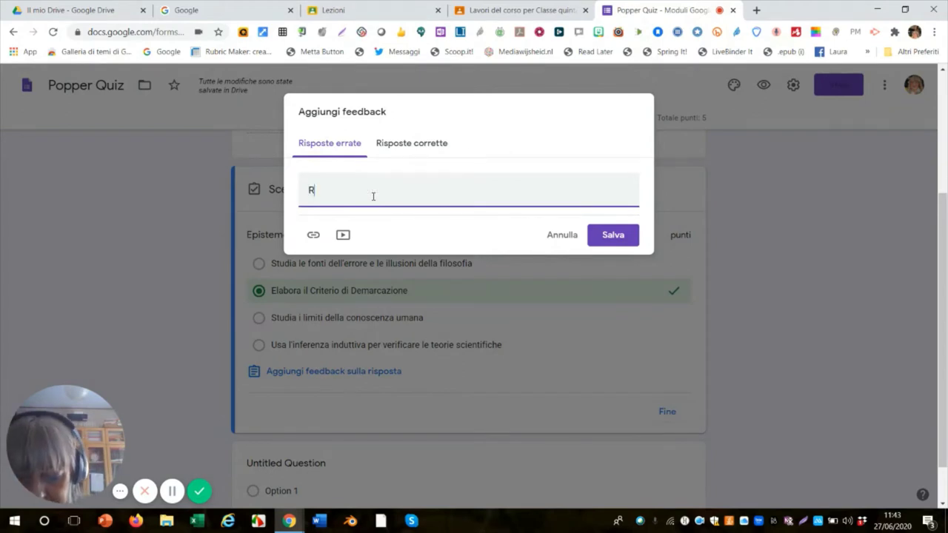
text(iprova)
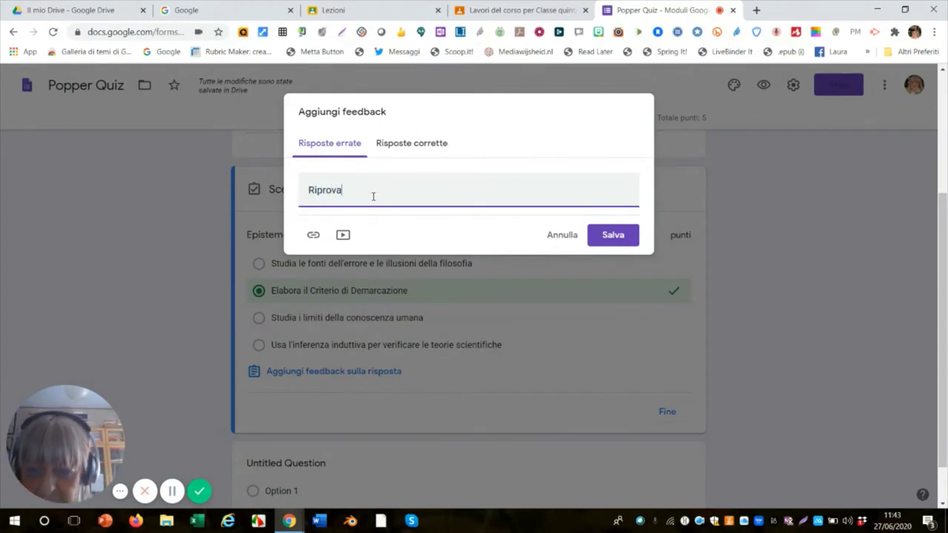
click(421, 148)
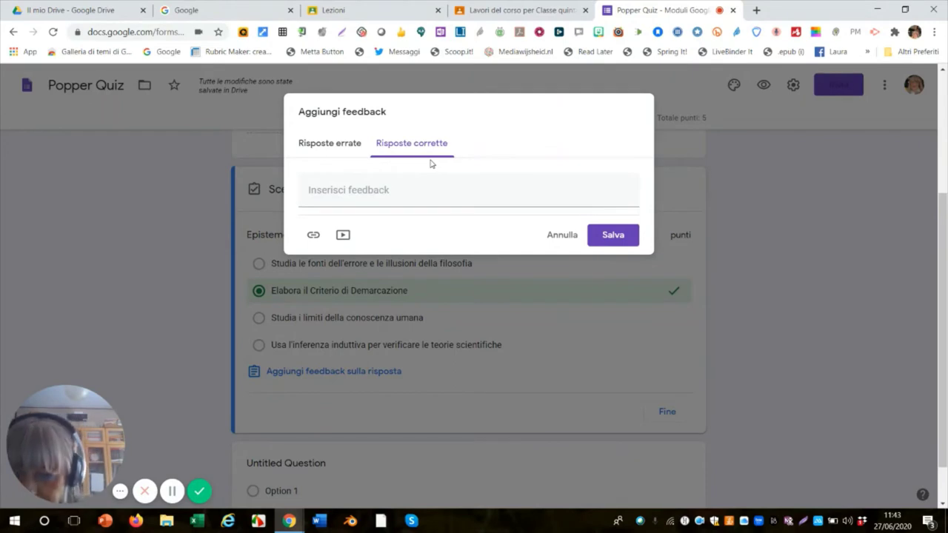
click(387, 191)
text(Esatto!)
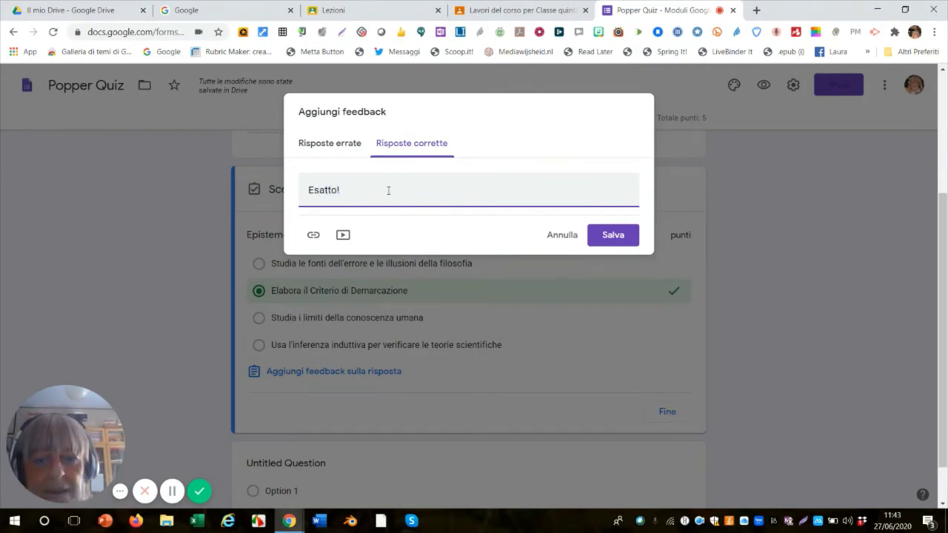
click(609, 235)
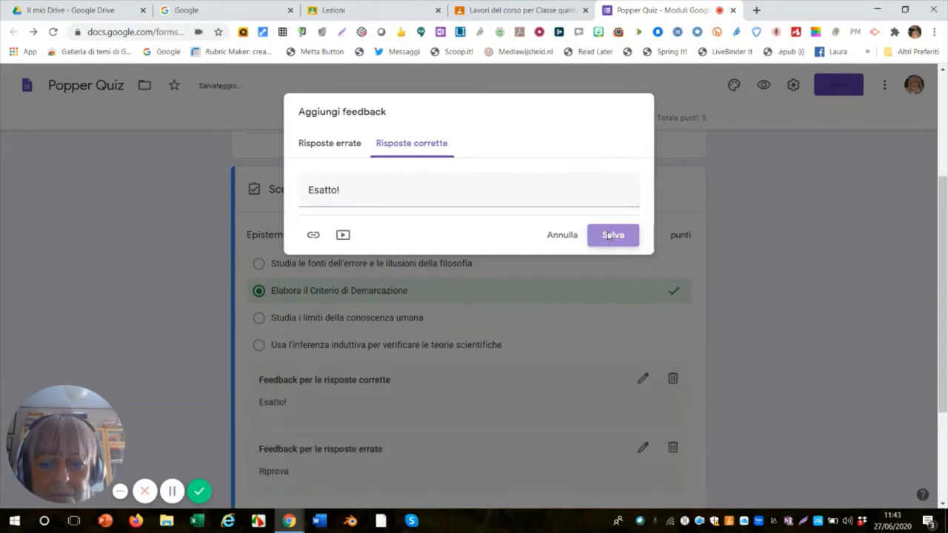
scroll(526, 378, down, 2)
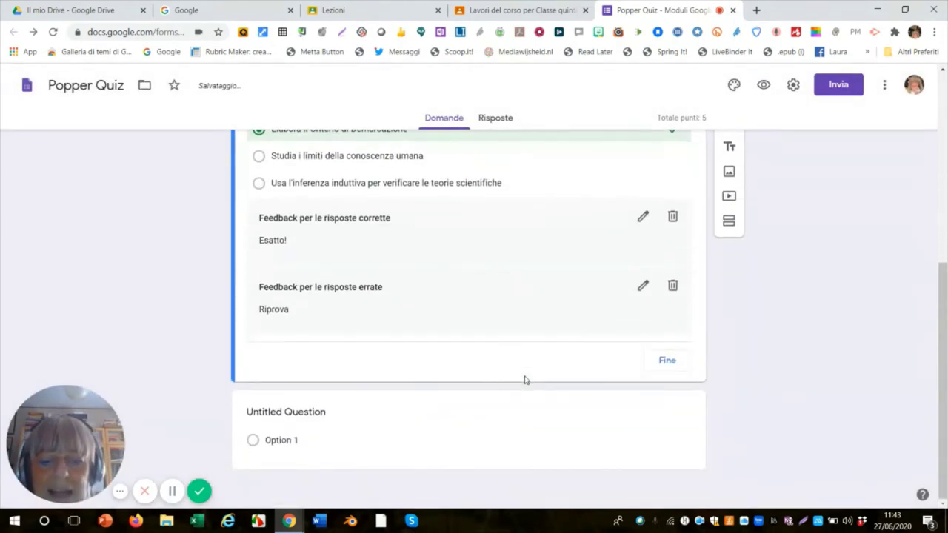
scroll(524, 379, up, 1)
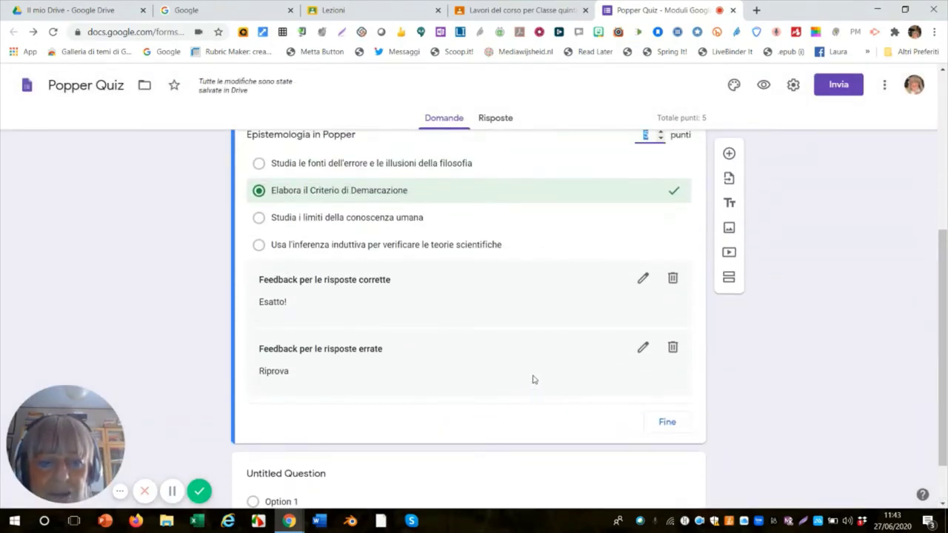
Close the answer key and add a question titled 'Il Falificazionismo richiede per Popper che in un sistema scientifico:'.
click(663, 424)
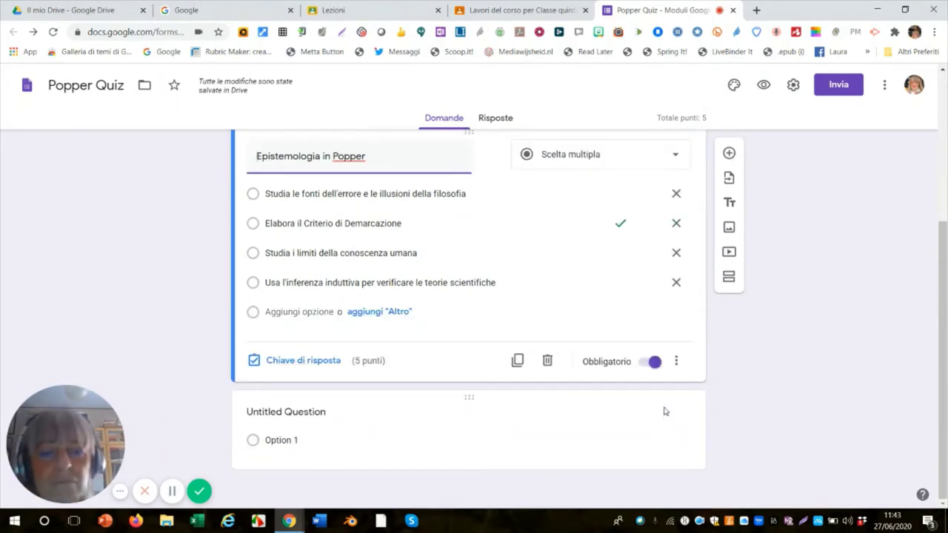
click(728, 154)
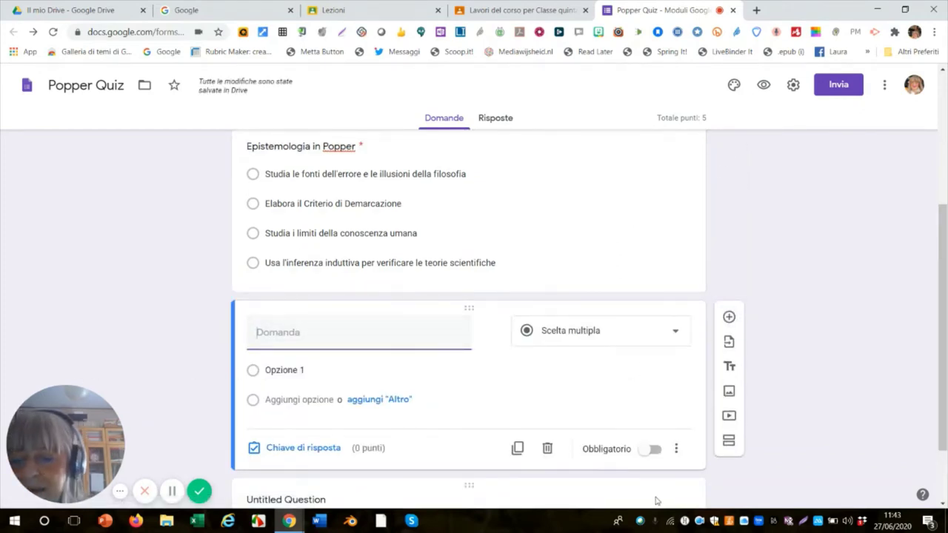
text(I)
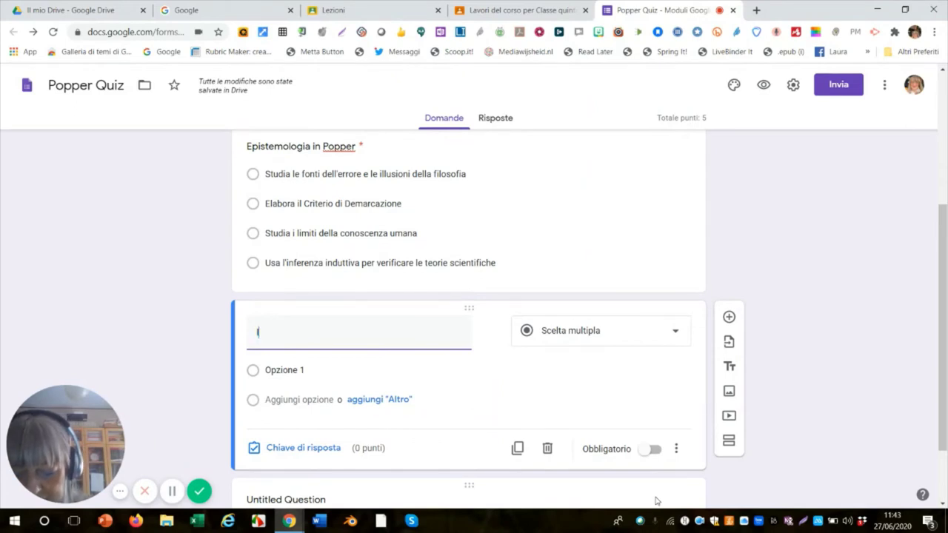
text(l Fa)
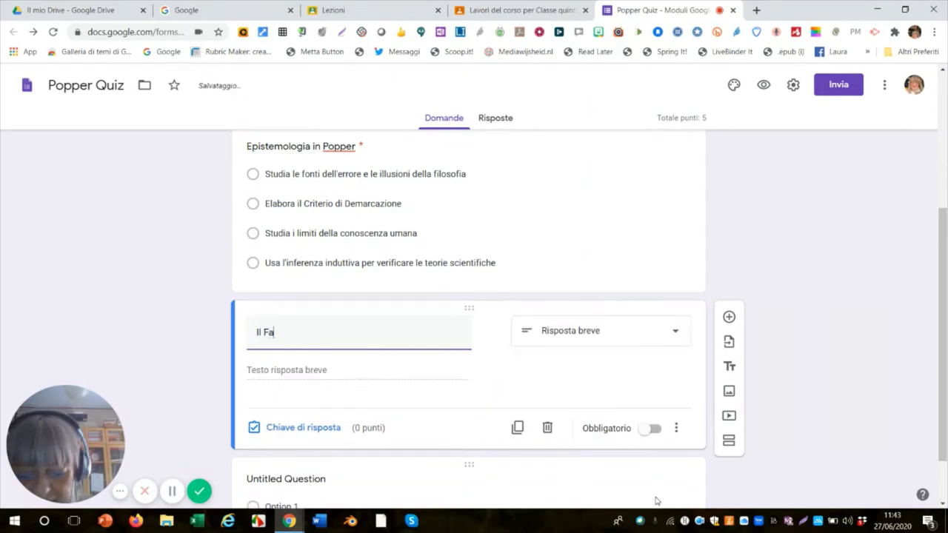
text(lifi)
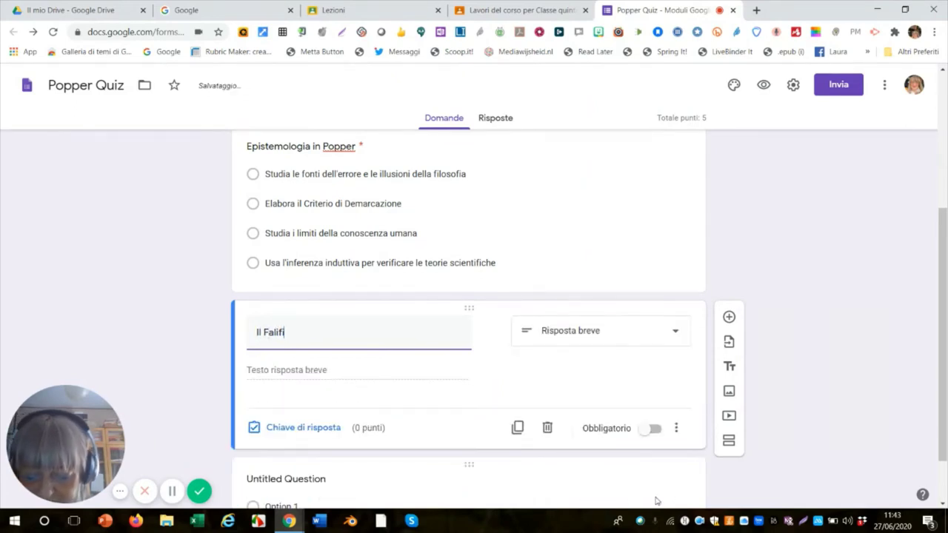
text(cazionismo)
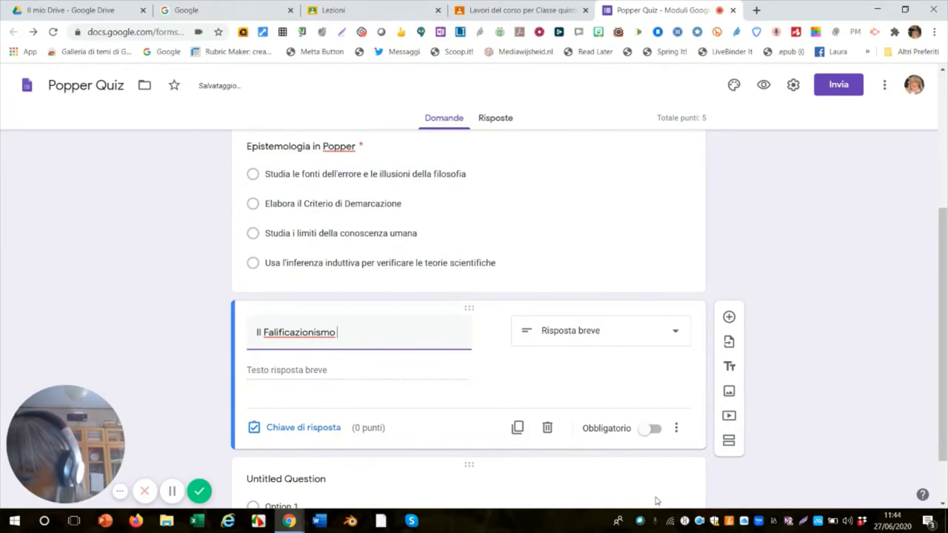
text(richie)
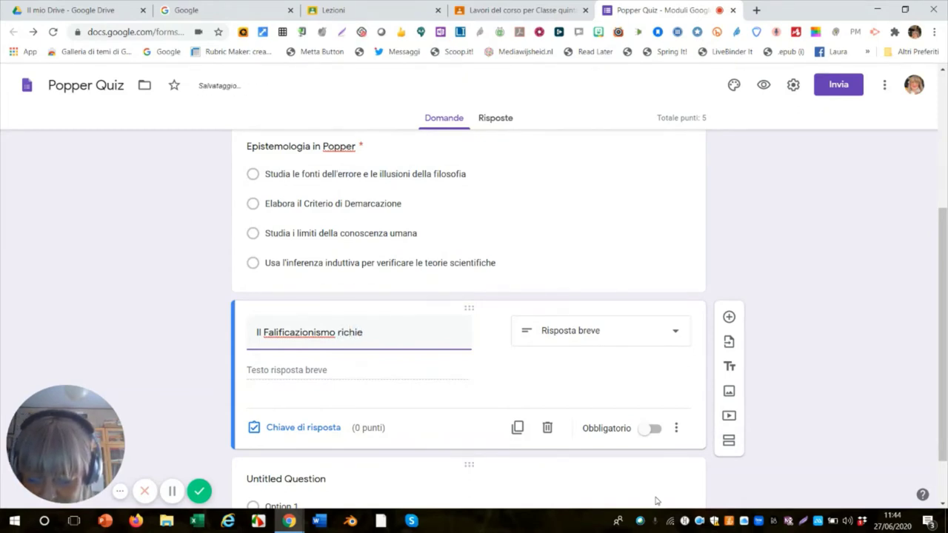
text(de)
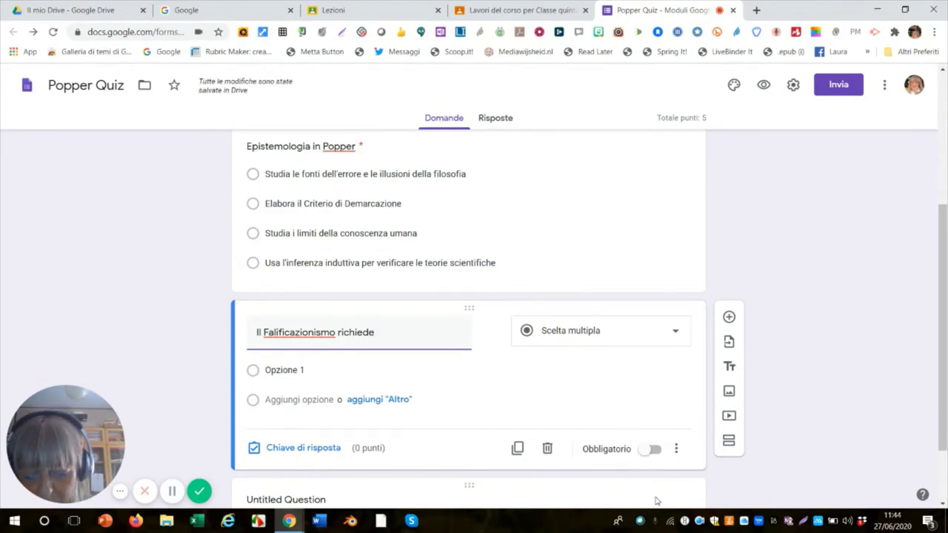
text(per )
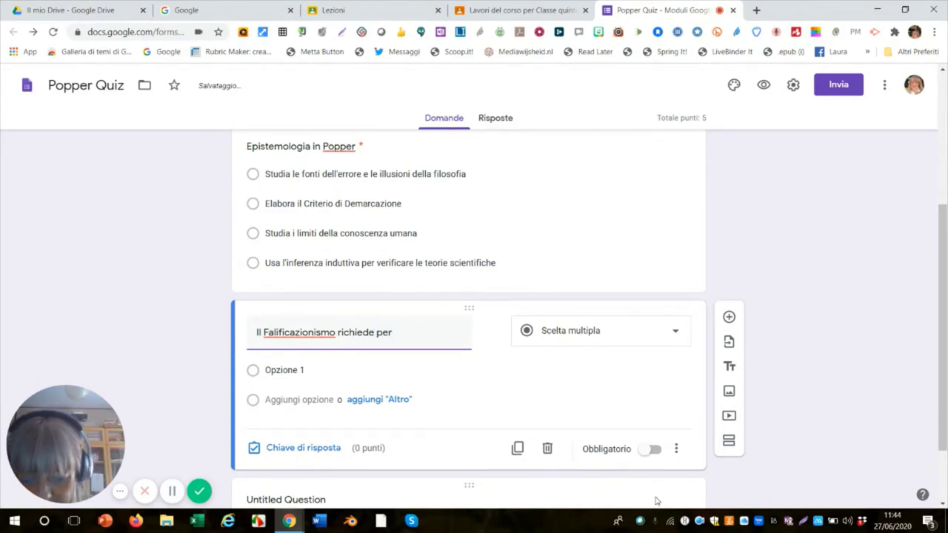
text(Popper)
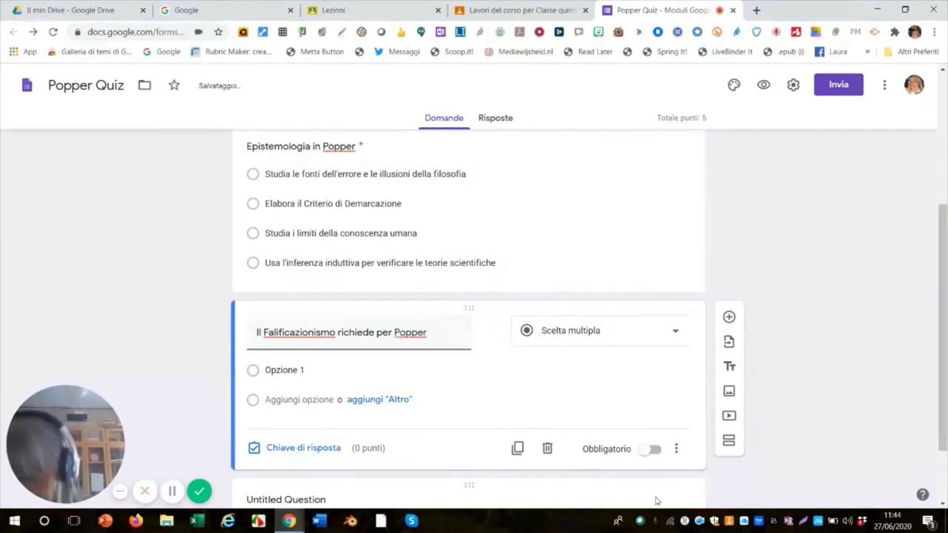
text( c)
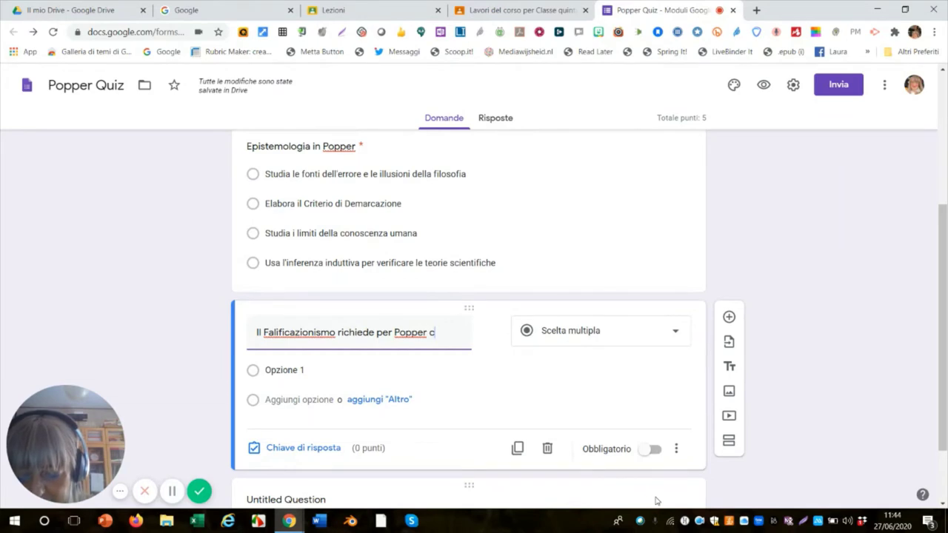
text(he in)
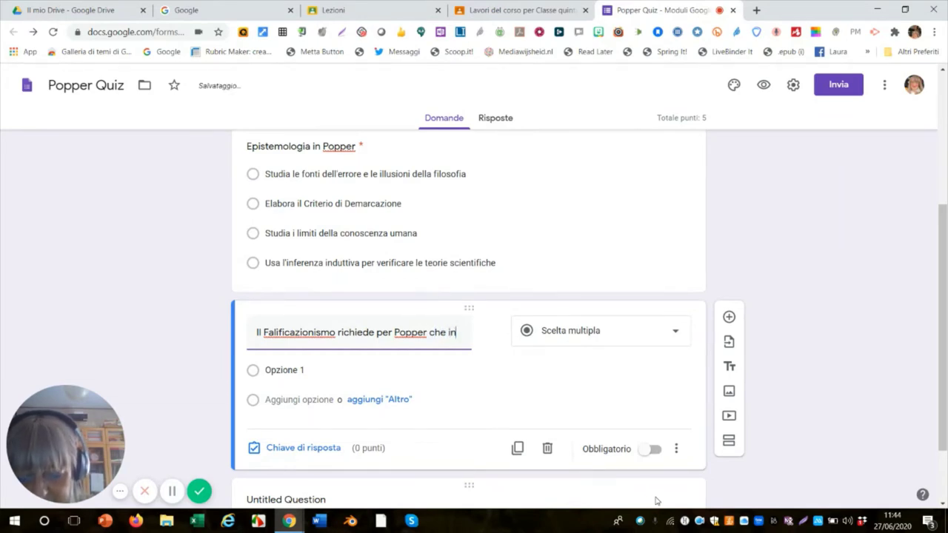
text( un si)
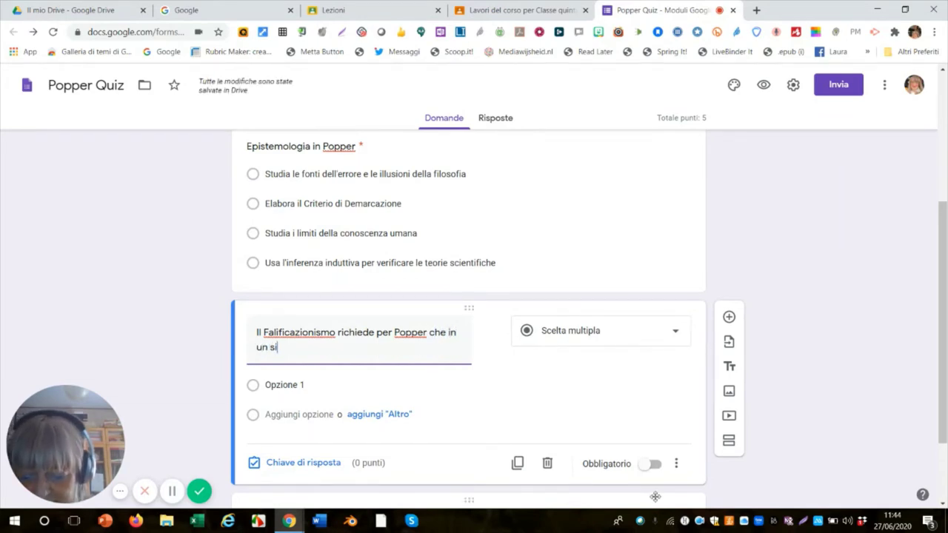
text(stema s)
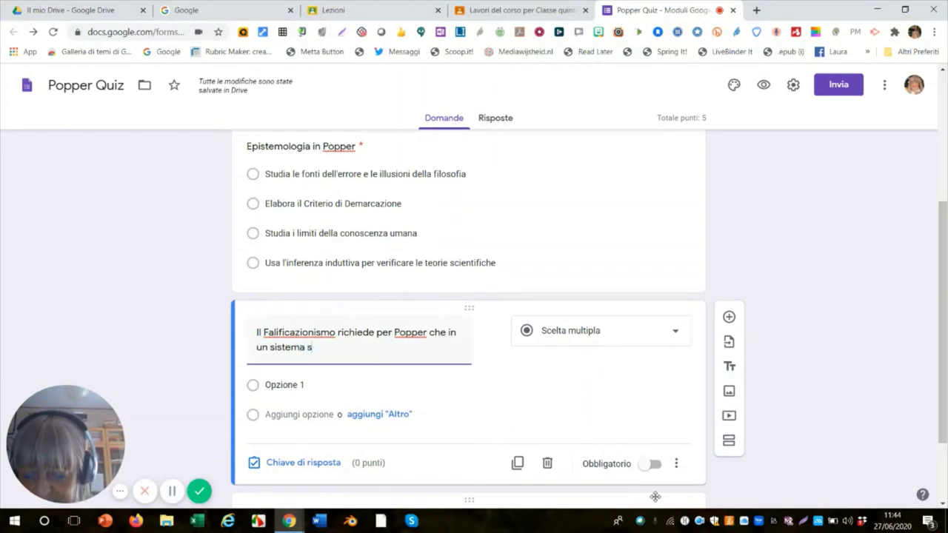
text(cien)
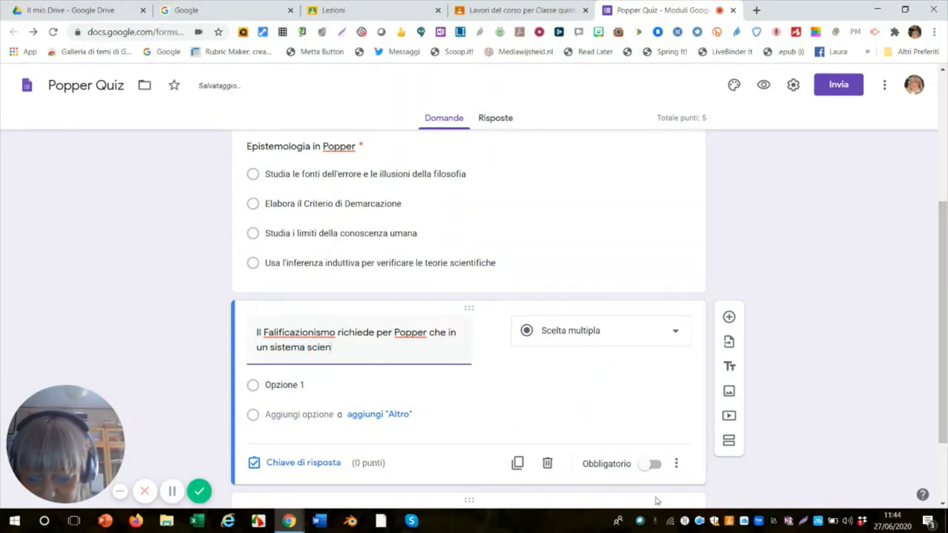
text(tific)
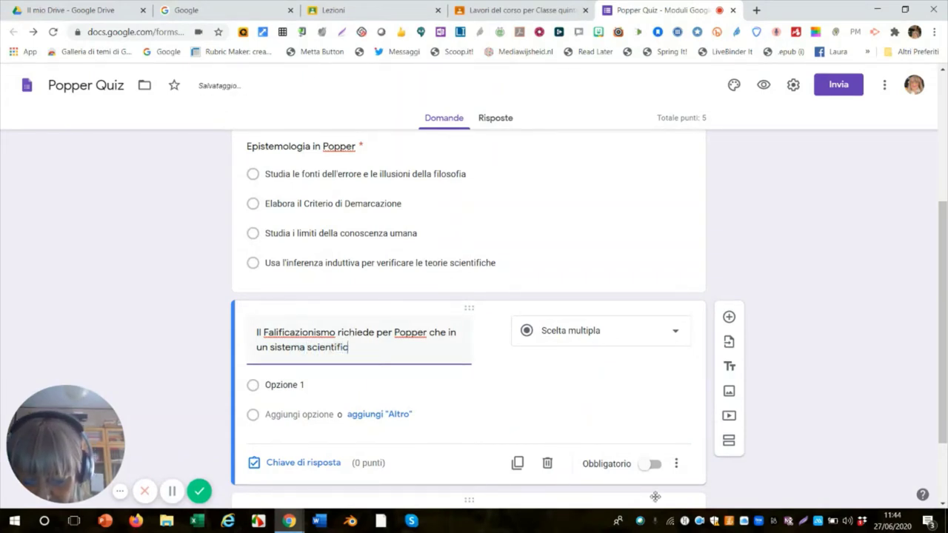
text(o:)
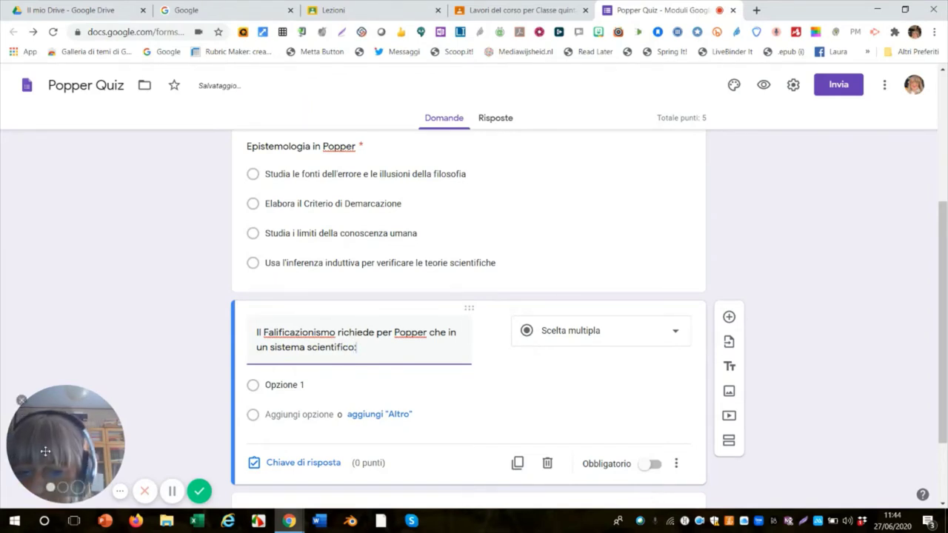
Enter options 'Le teorie siano verificabili empiricamente' and 'Che sia necessario superare l'evidenza dell'esperienza', adding a blank third.
click(263, 383)
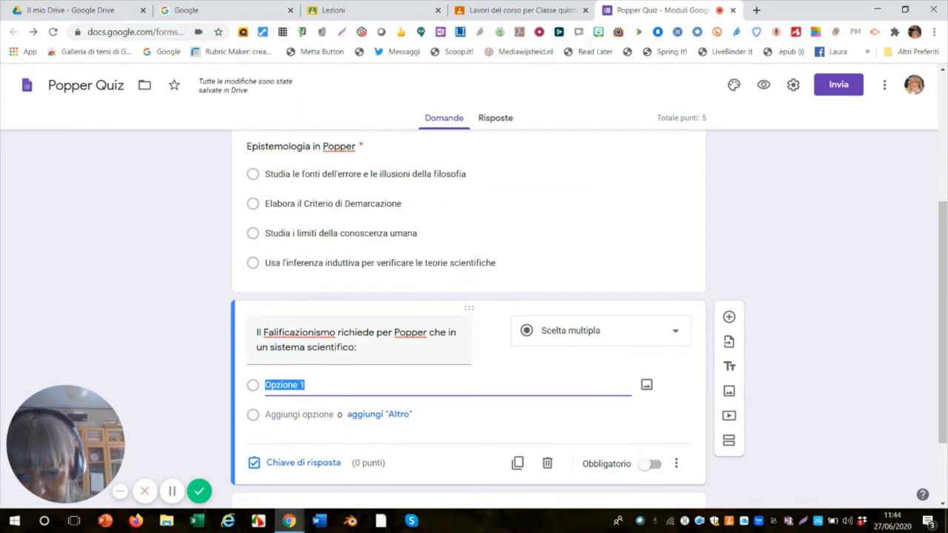
text(Le)
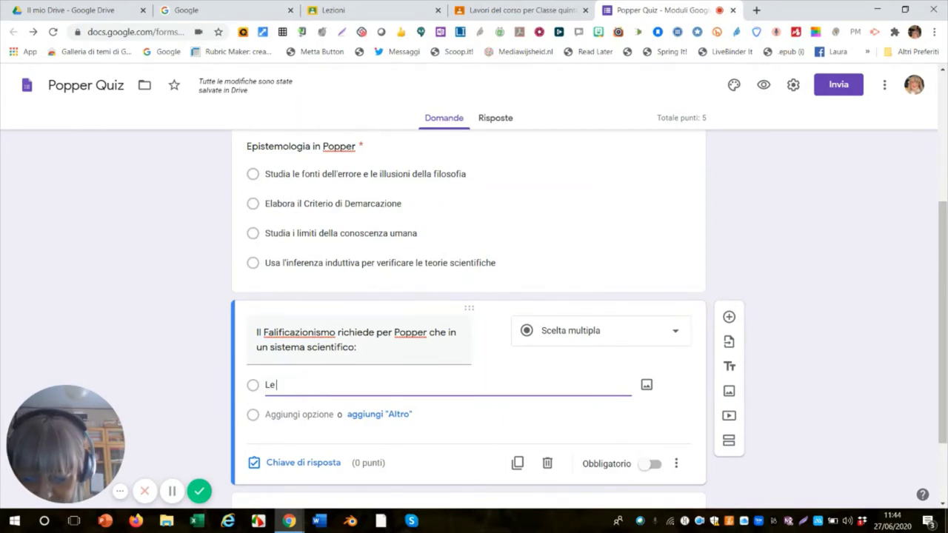
text( t)
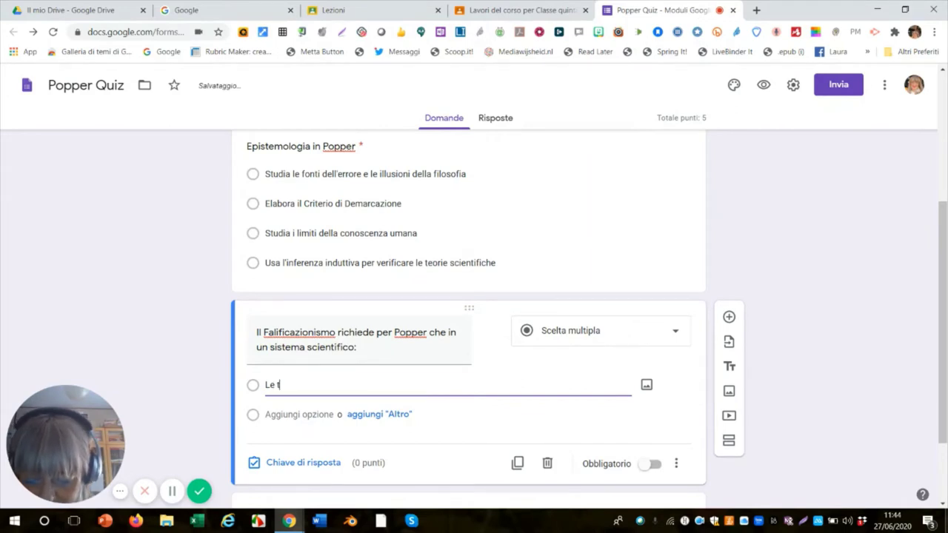
text(eorie)
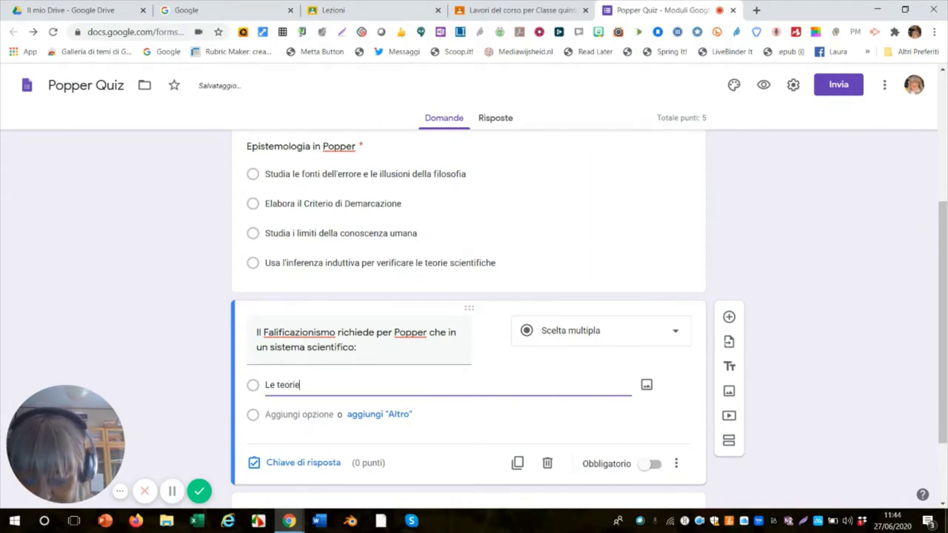
text( siano)
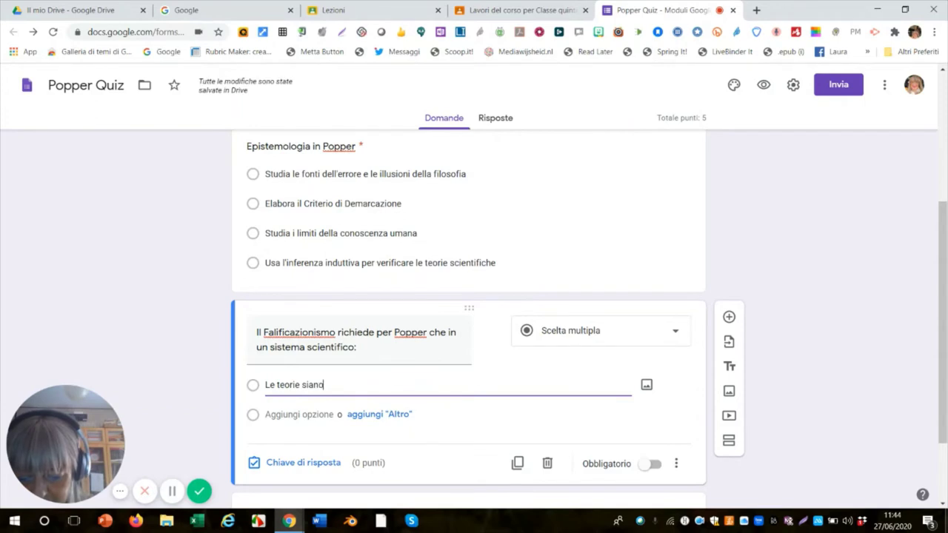
text( veri)
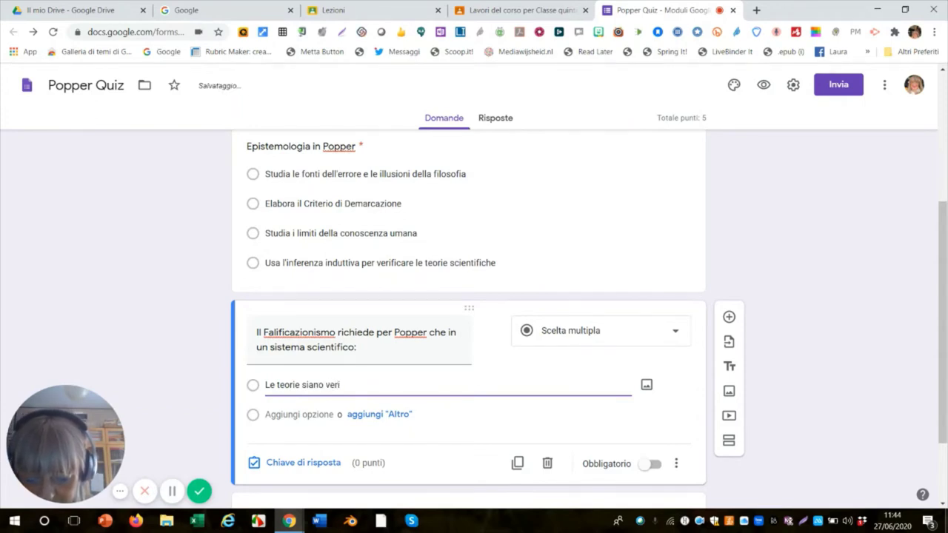
text(ficabi)
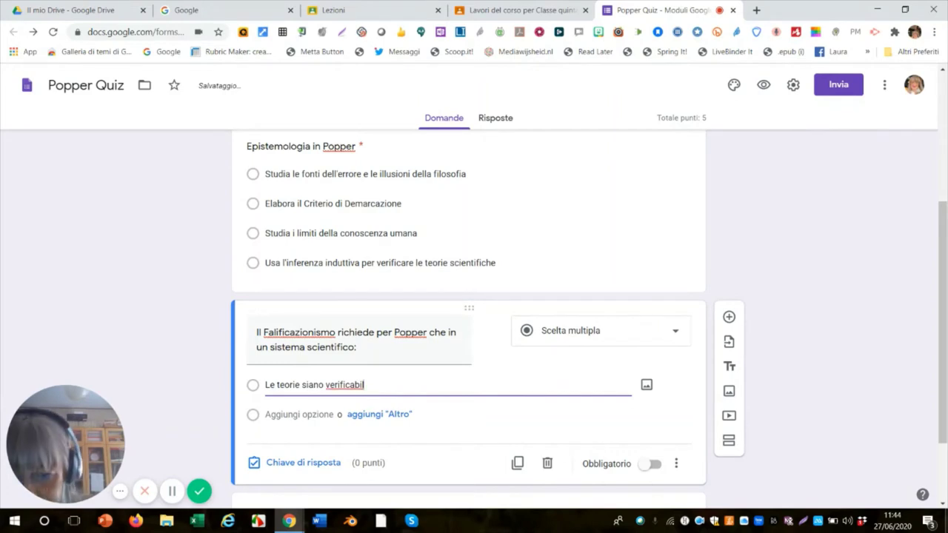
text(li )
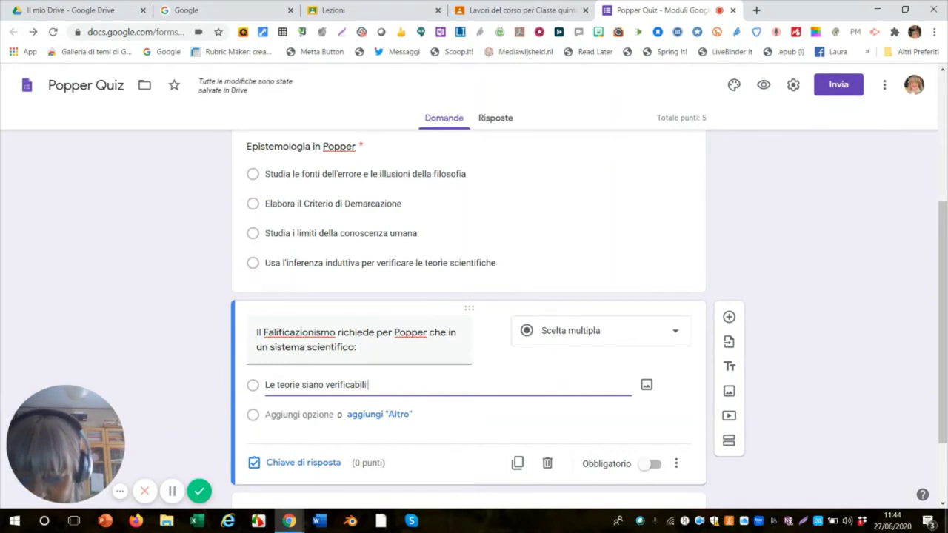
text(empir)
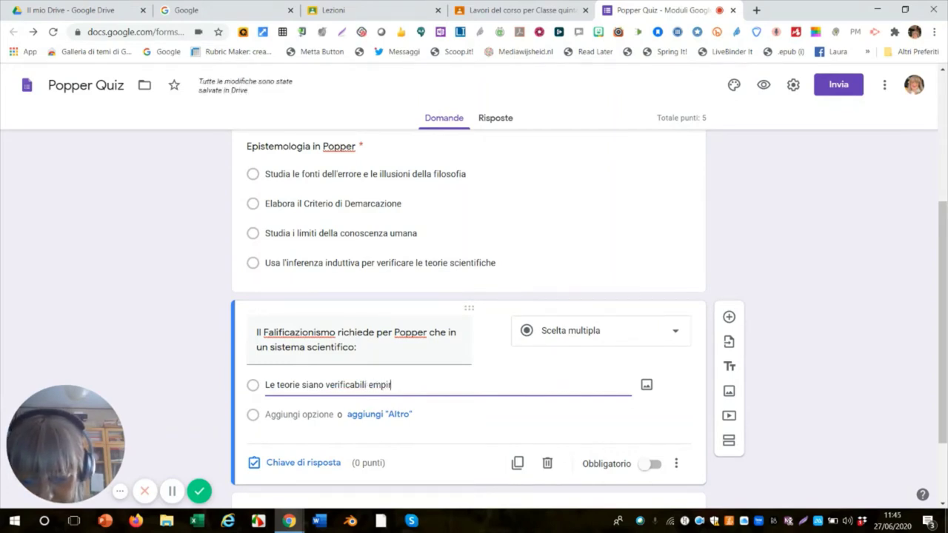
text(icamente)
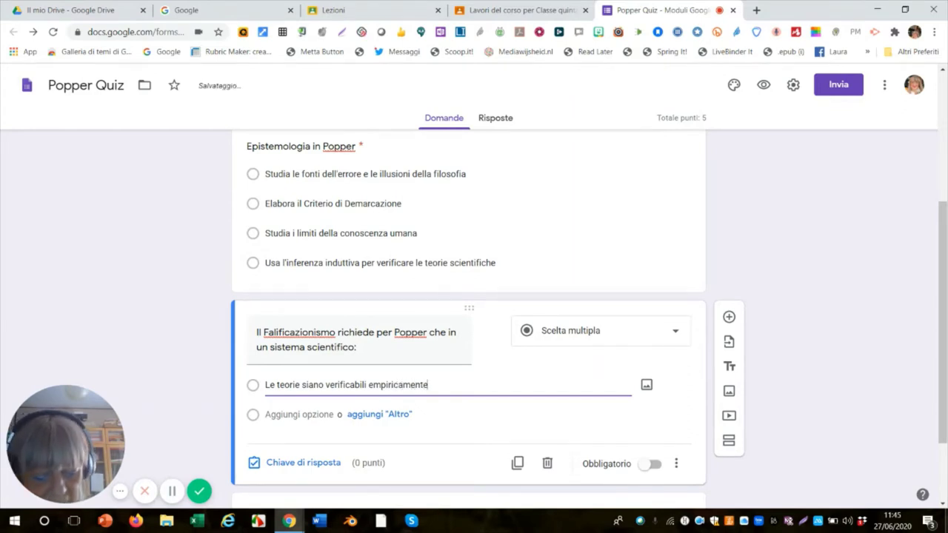
key(Return)
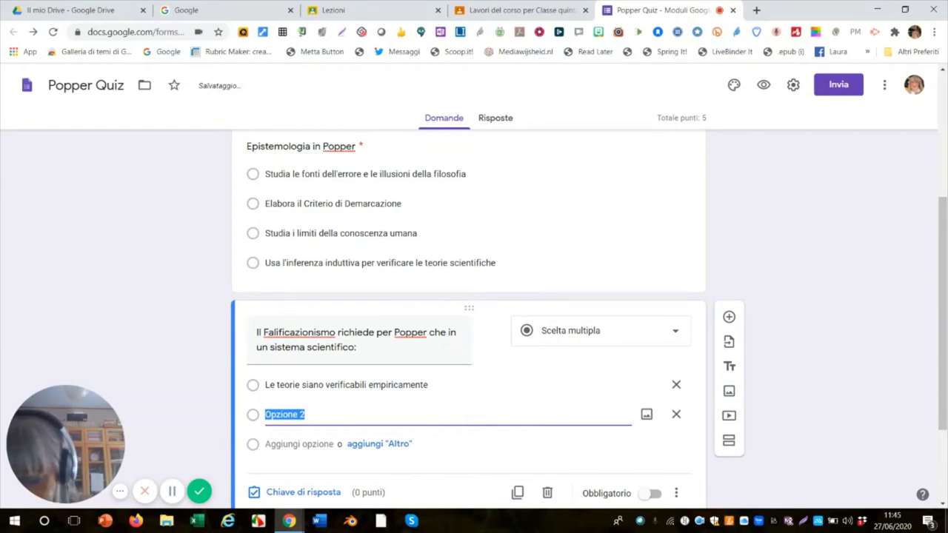
text(Che)
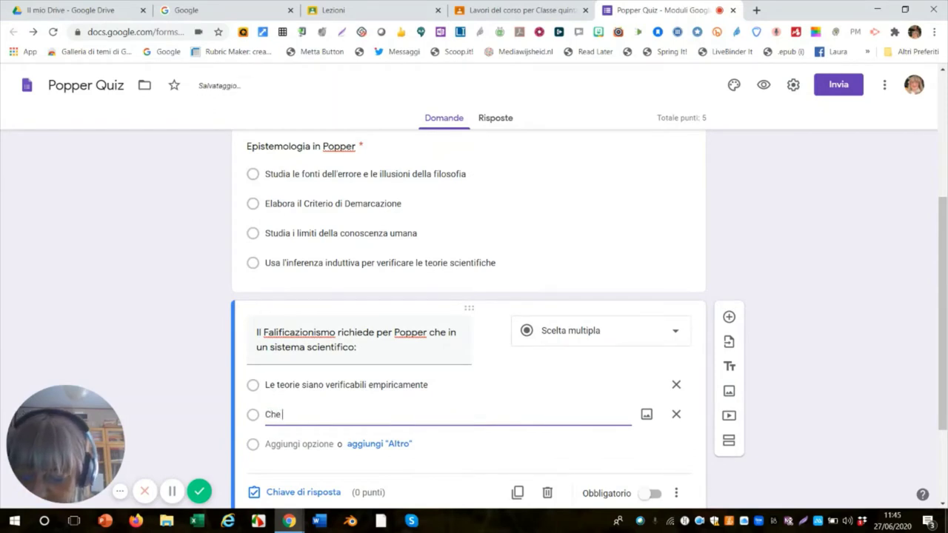
text( sia )
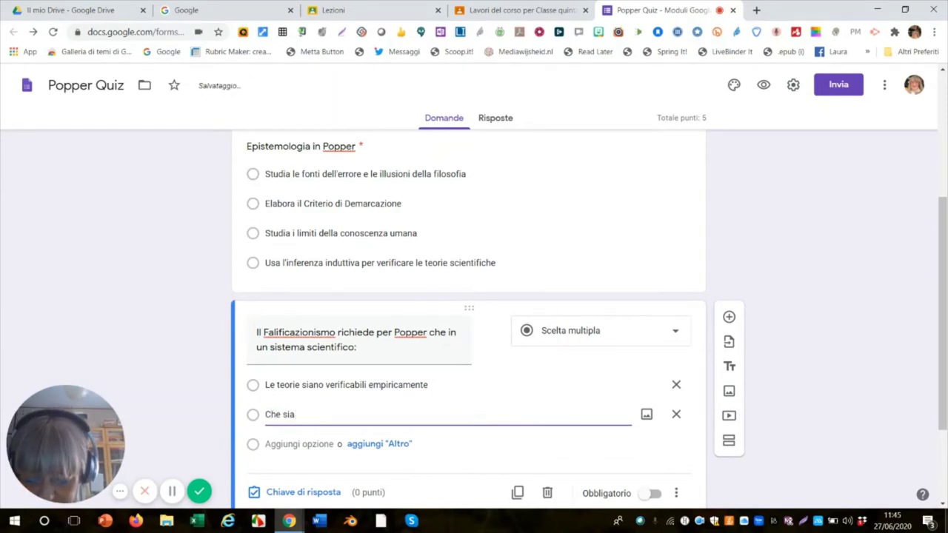
text(nece)
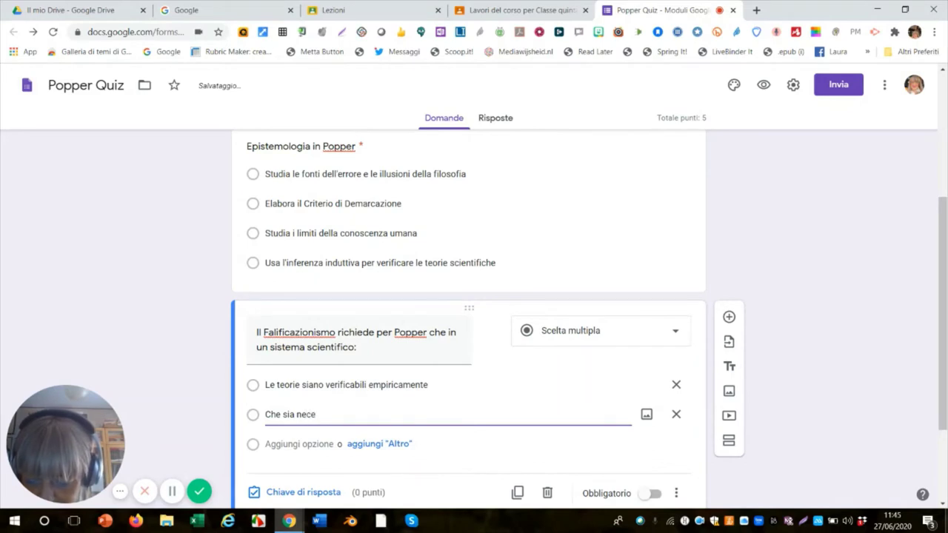
text(ssario)
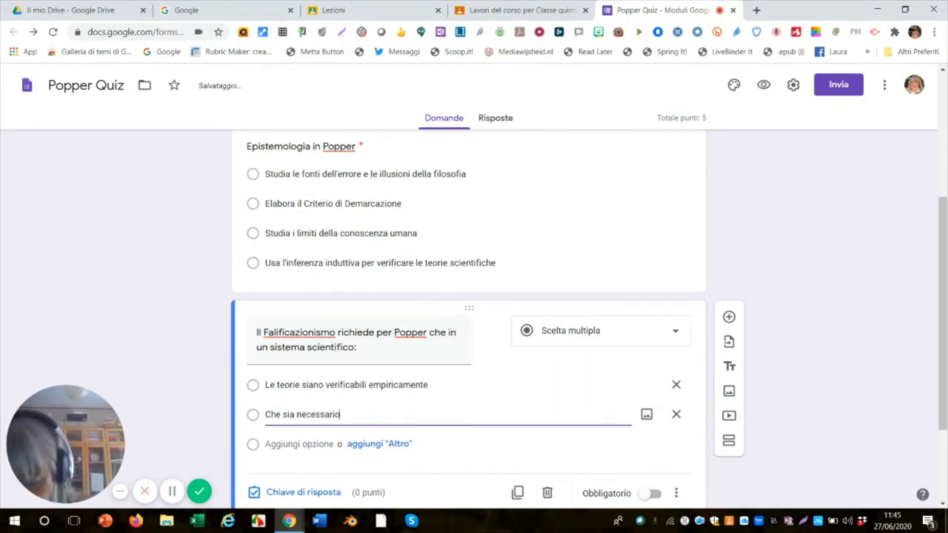
text( supe)
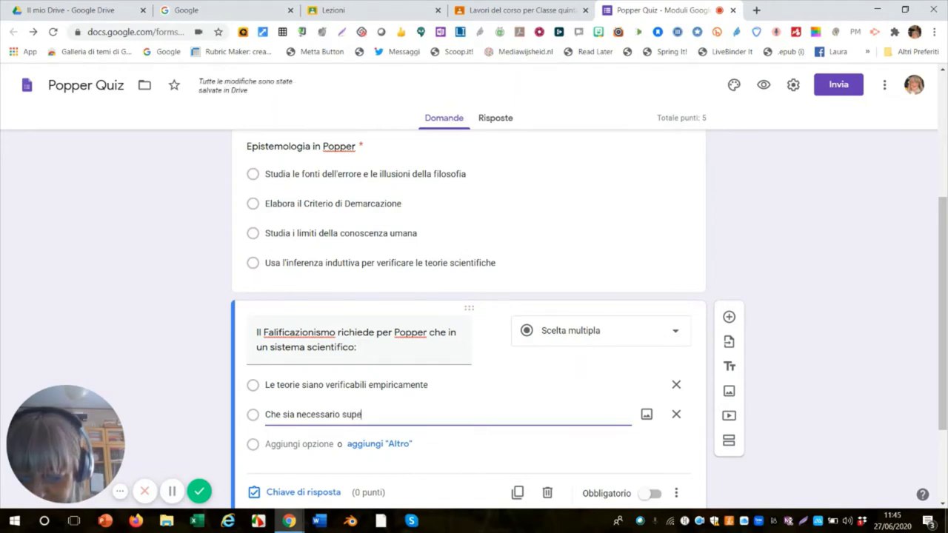
text(rare)
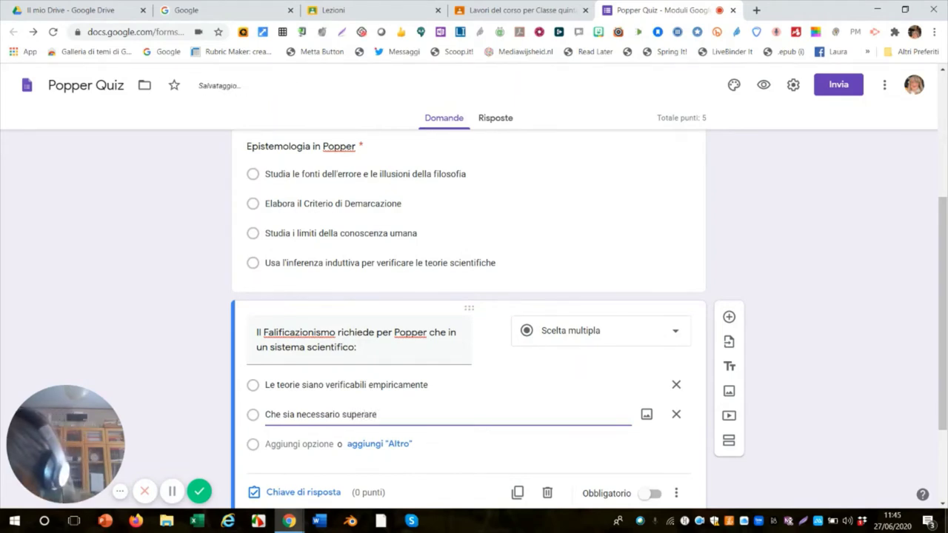
text( l'evi)
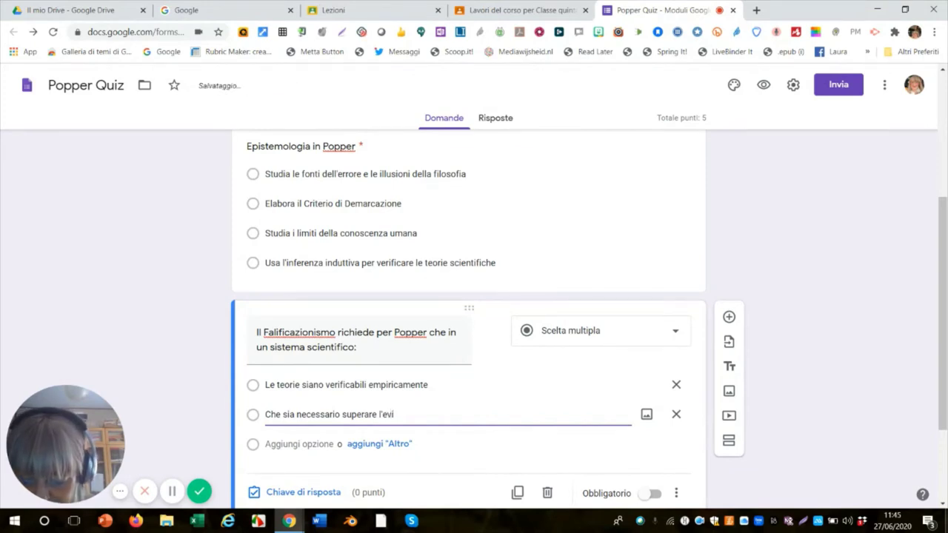
text(denza)
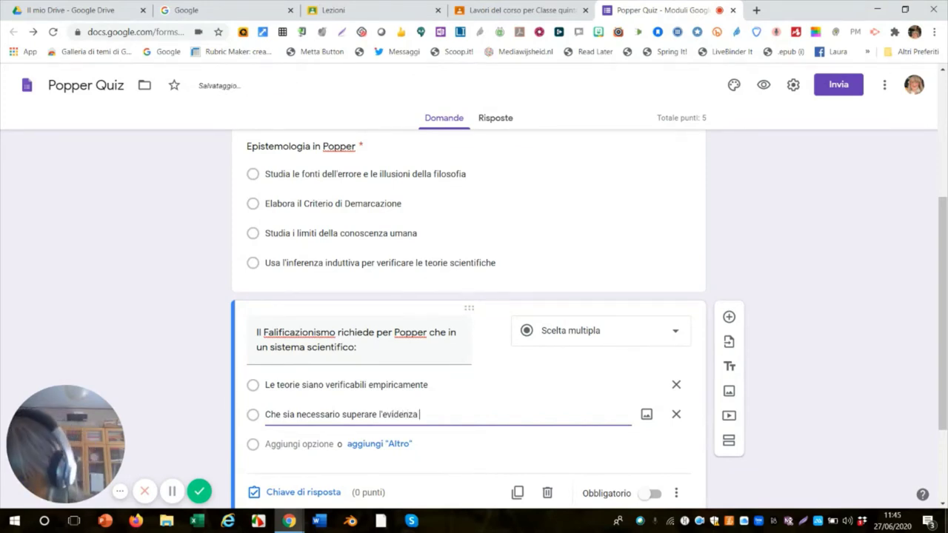
text( dell)
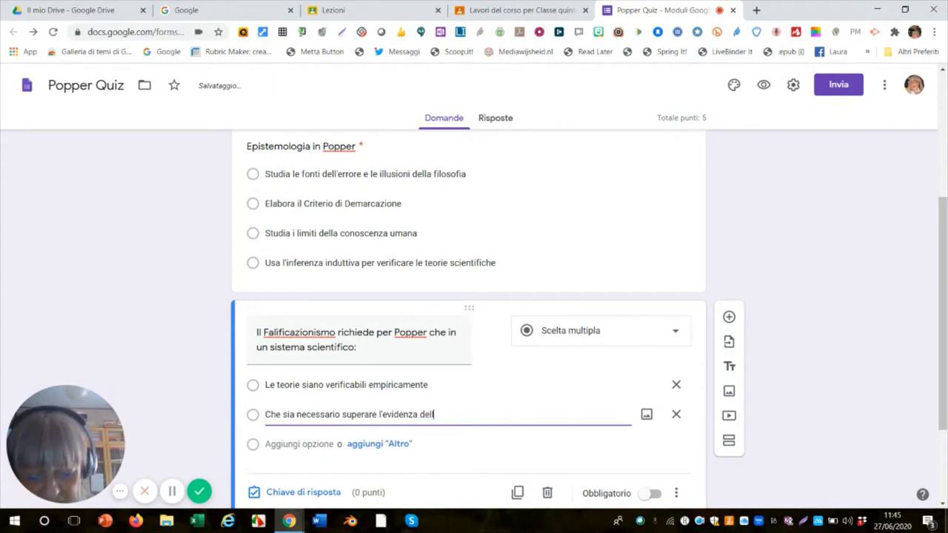
text('espe)
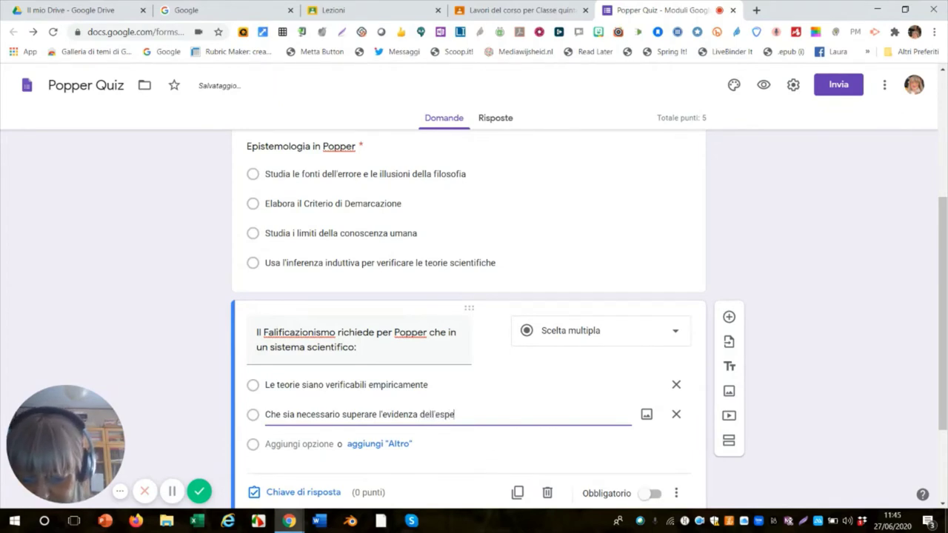
text(rienza)
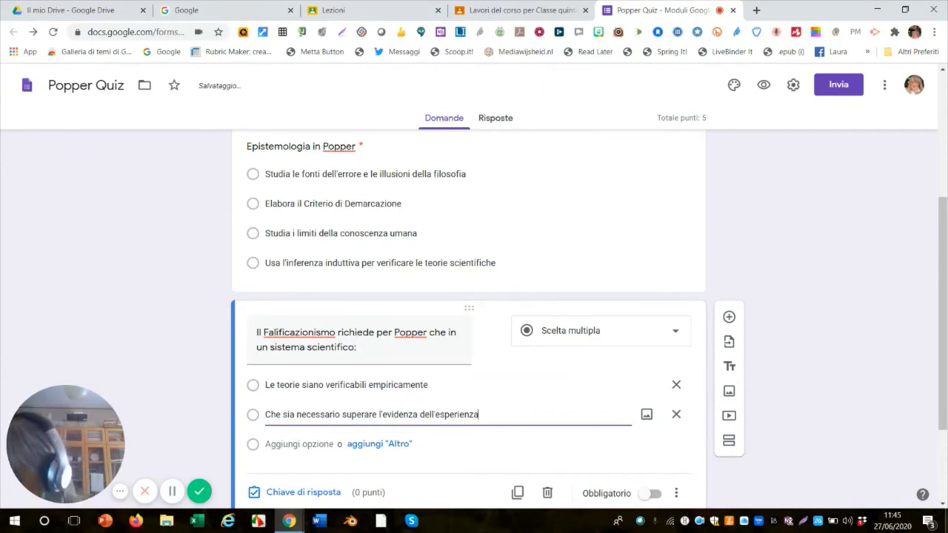
key(Return)
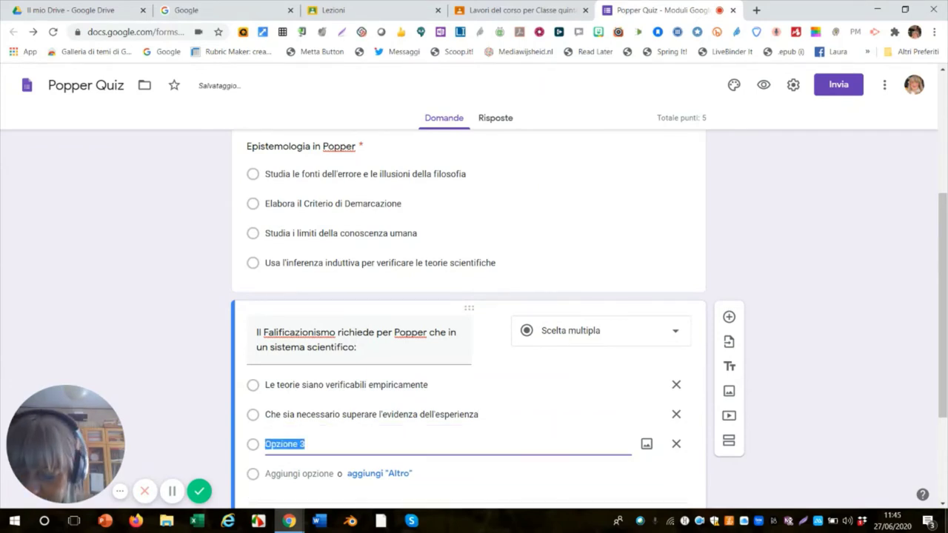
Fill in options three and four ('…confutata dall'esperienza') and mark the question required.
text(Che)
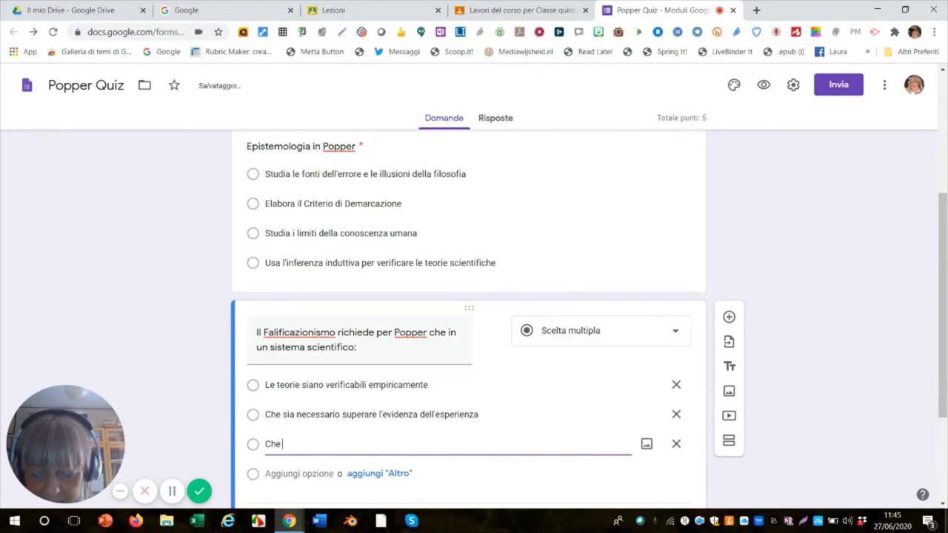
text( le t)
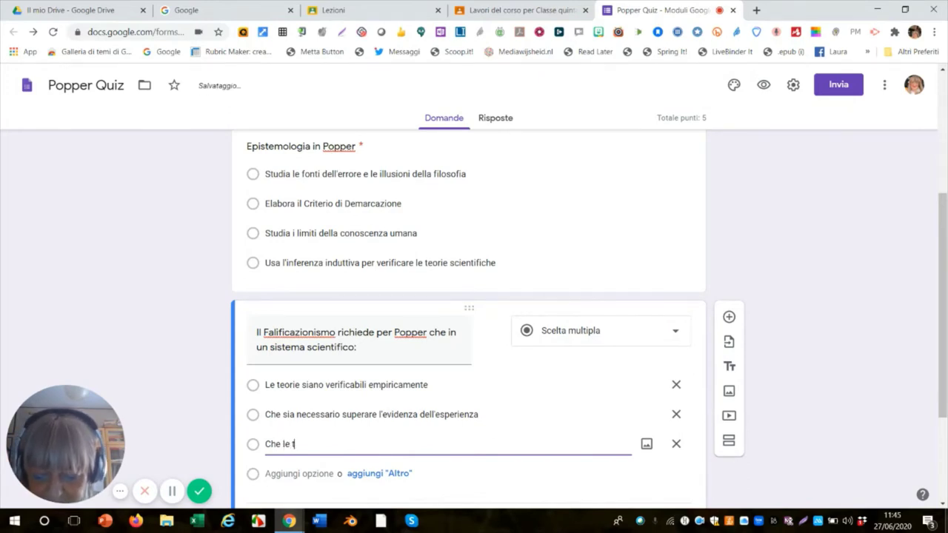
text(eorie )
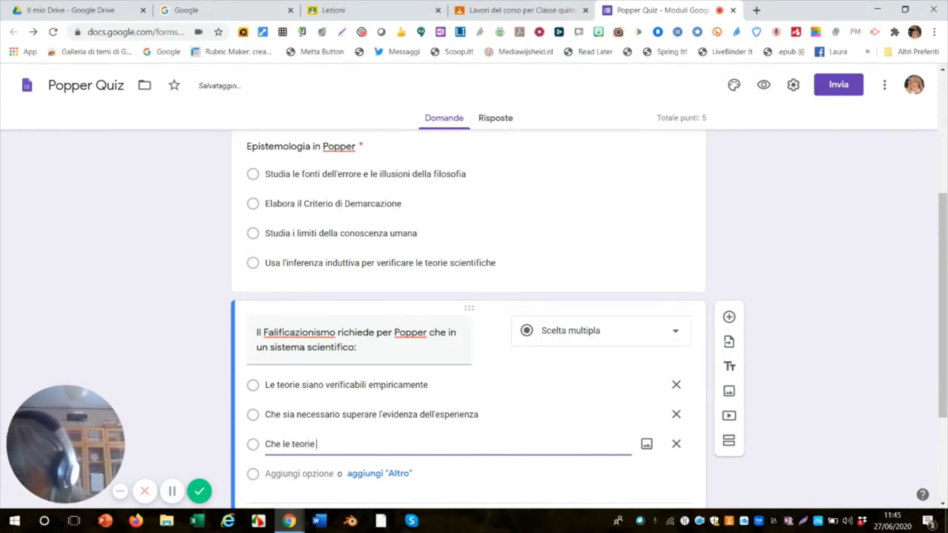
text(siano)
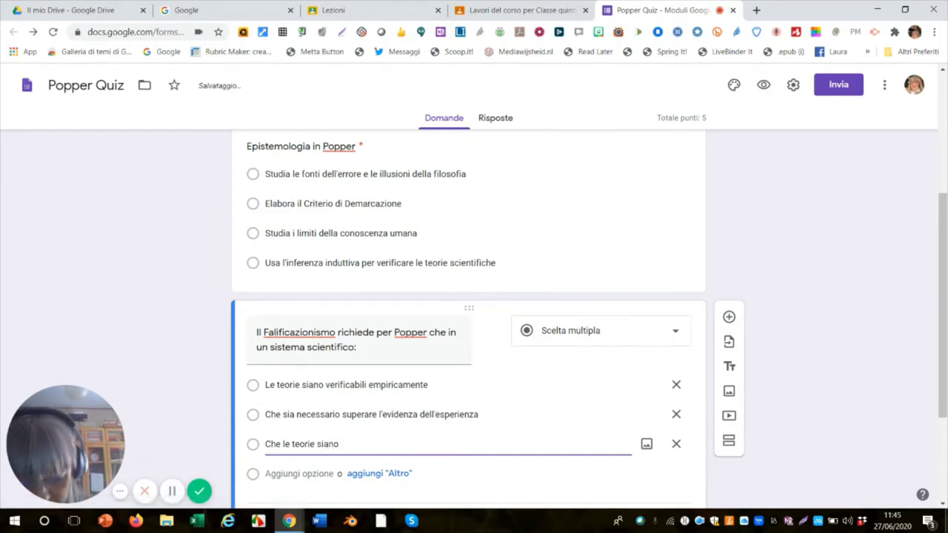
text( Logich)
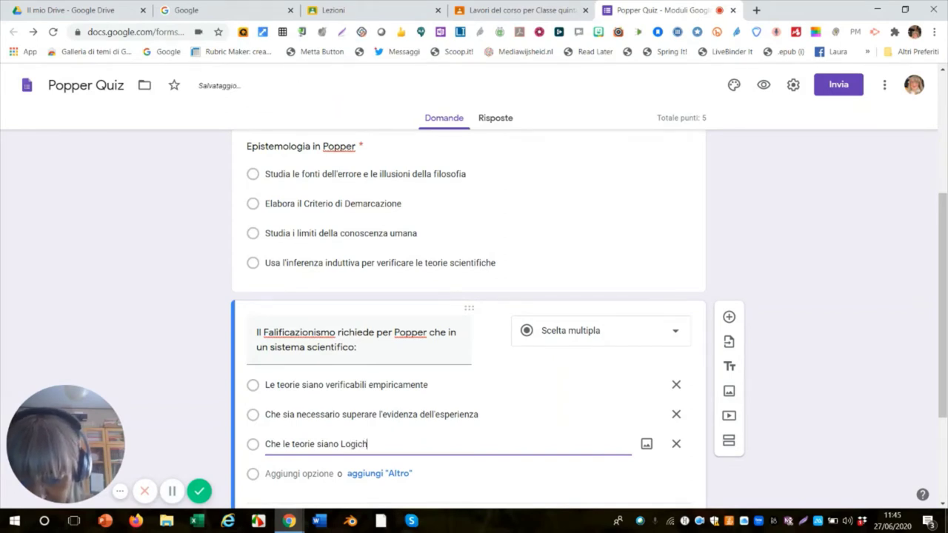
text(e)
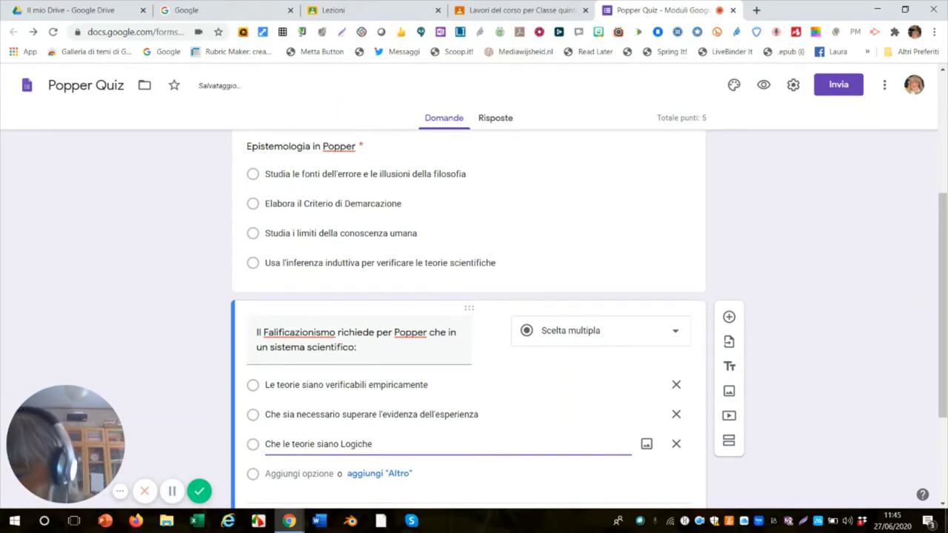
text( indi)
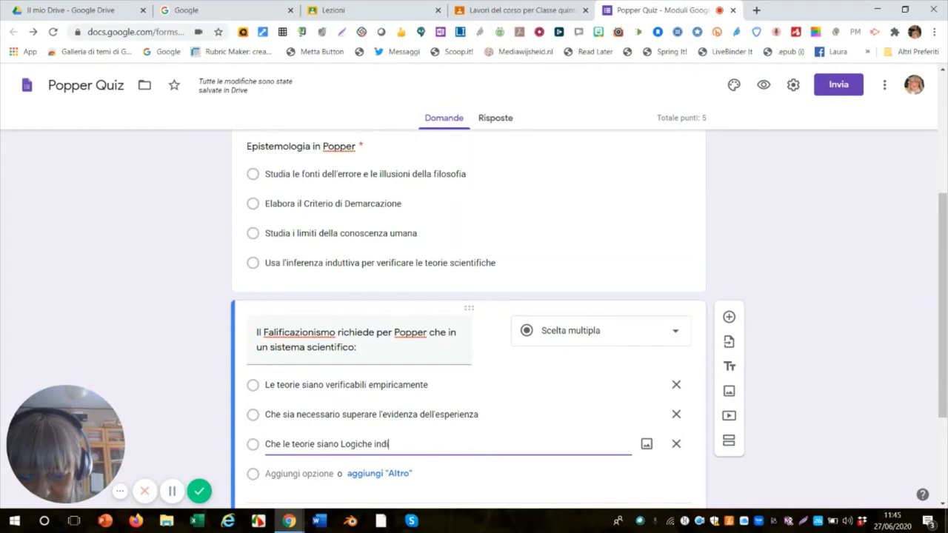
text(perde)
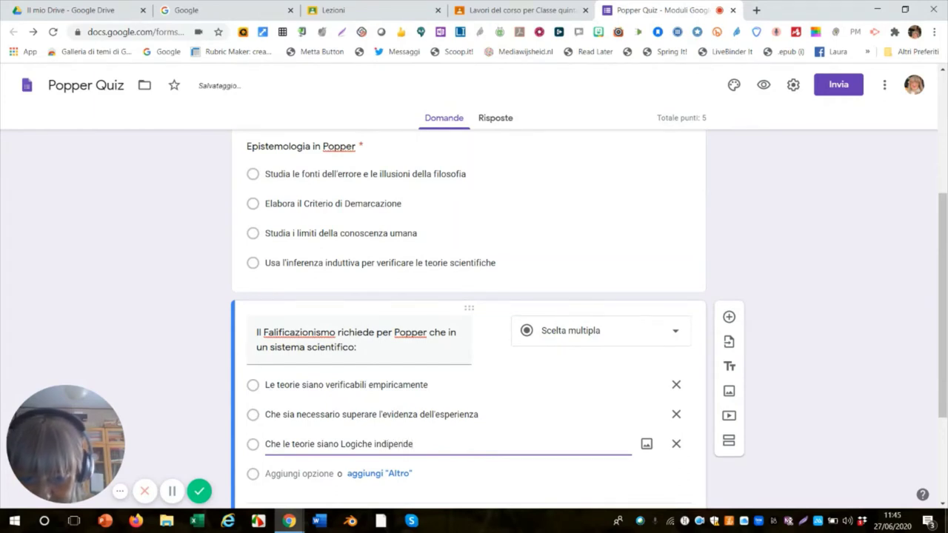
text(nt)
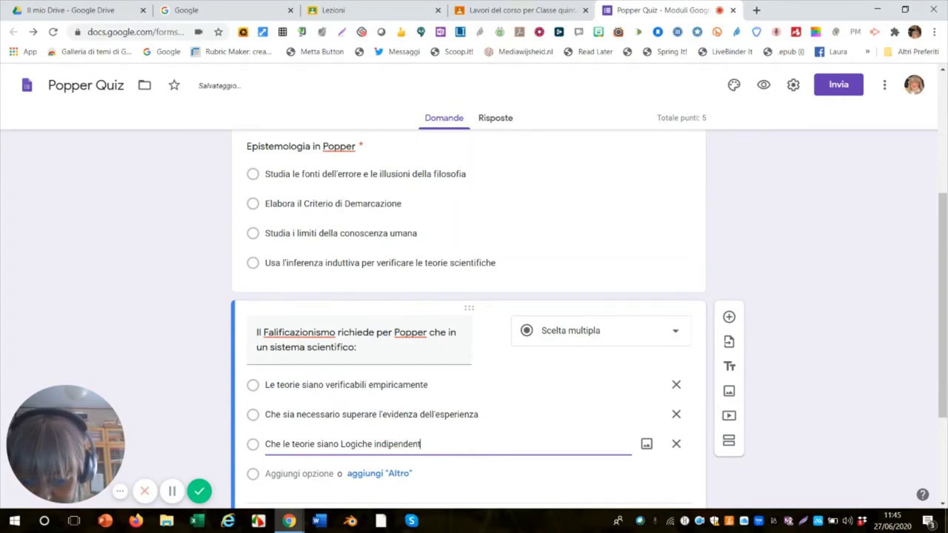
text(emente)
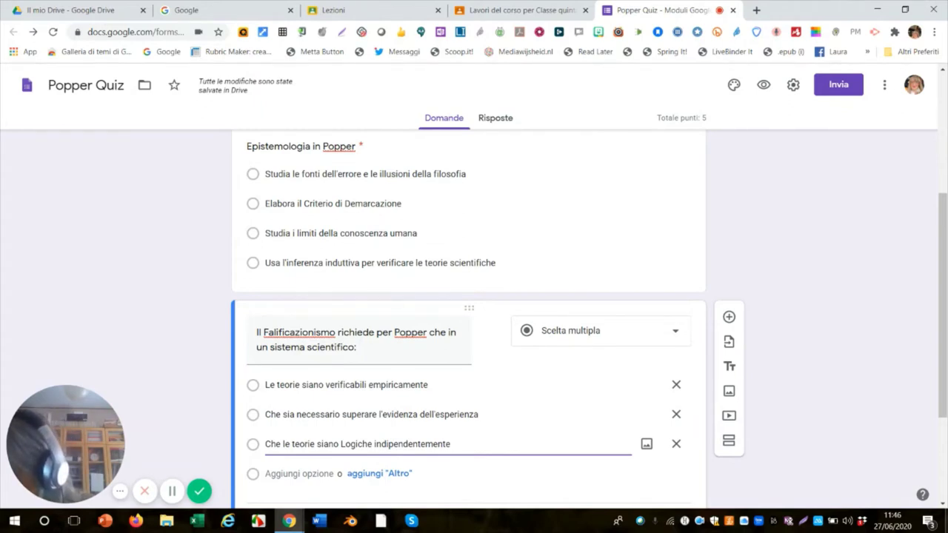
text(da)
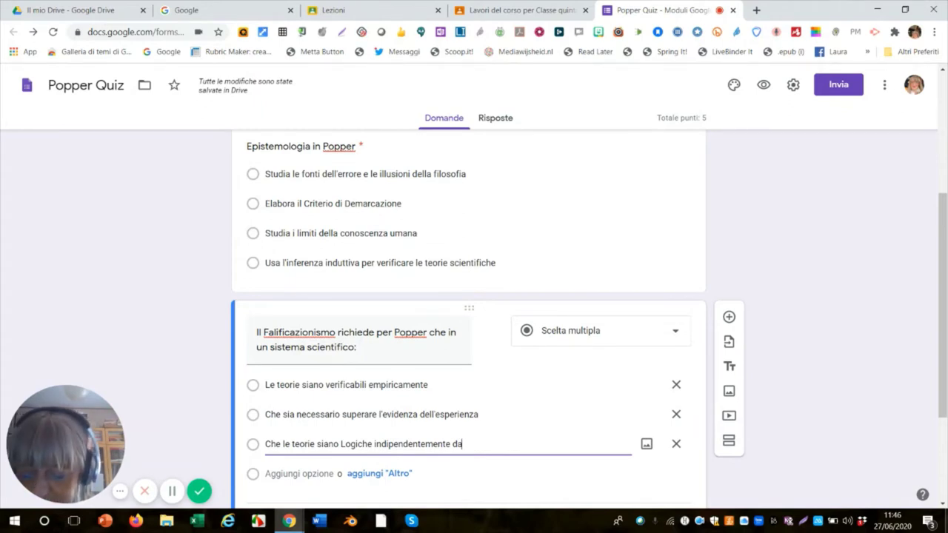
text(l cont)
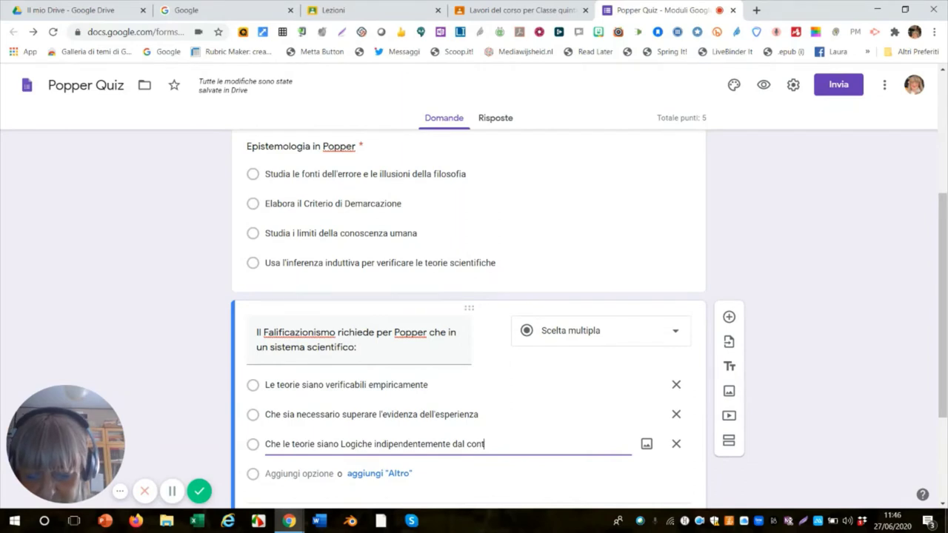
text(rollo e)
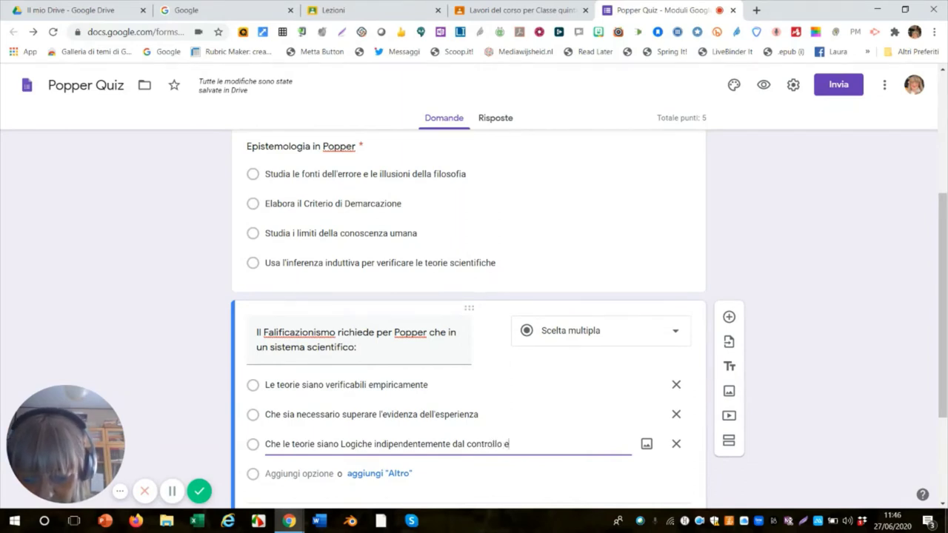
text(mpirico)
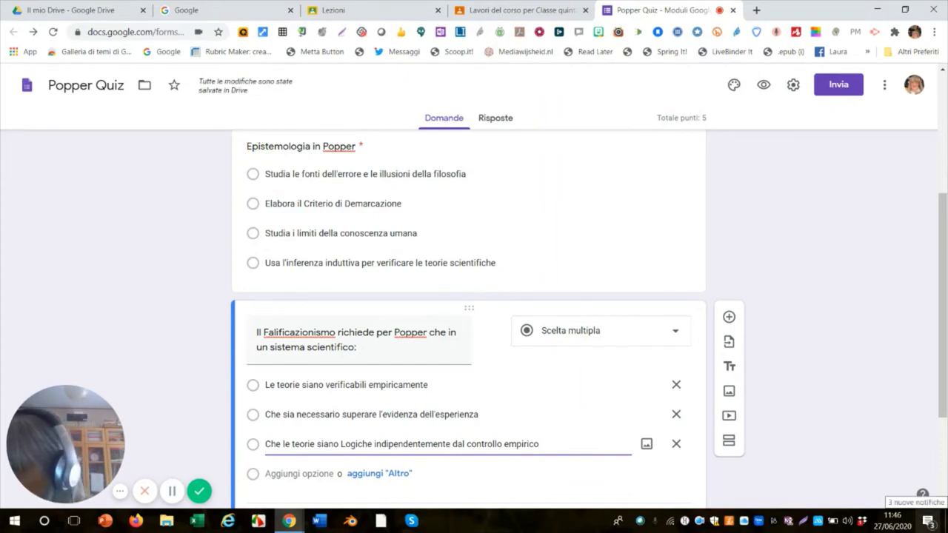
key(Return)
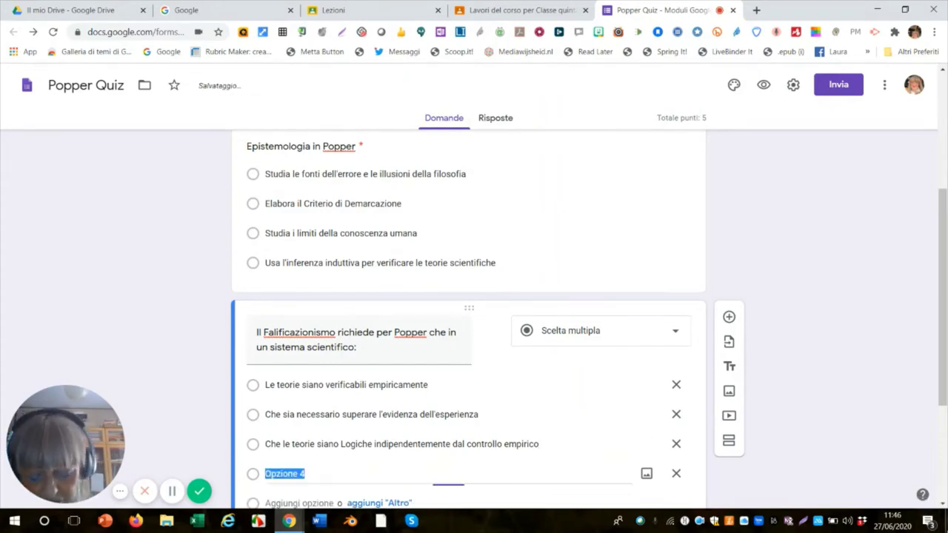
text(Che)
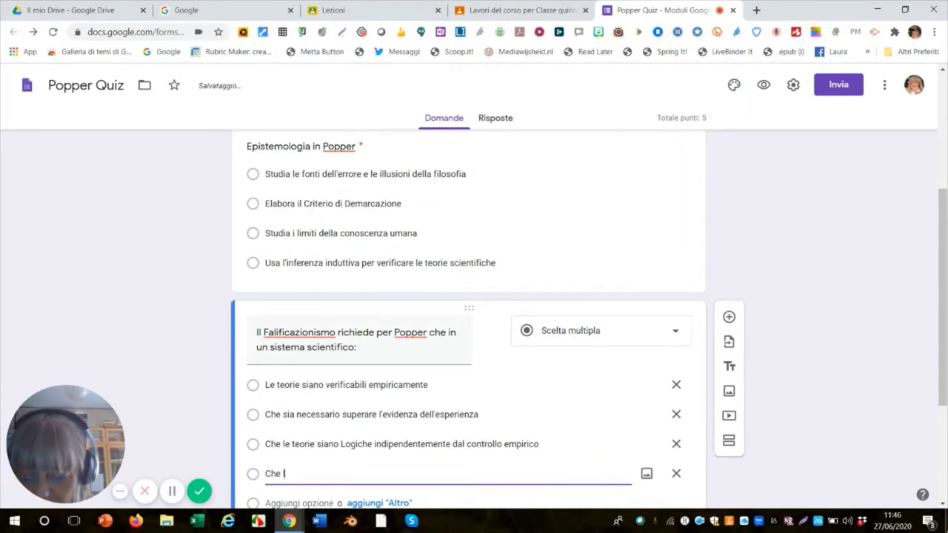
text( la teo)
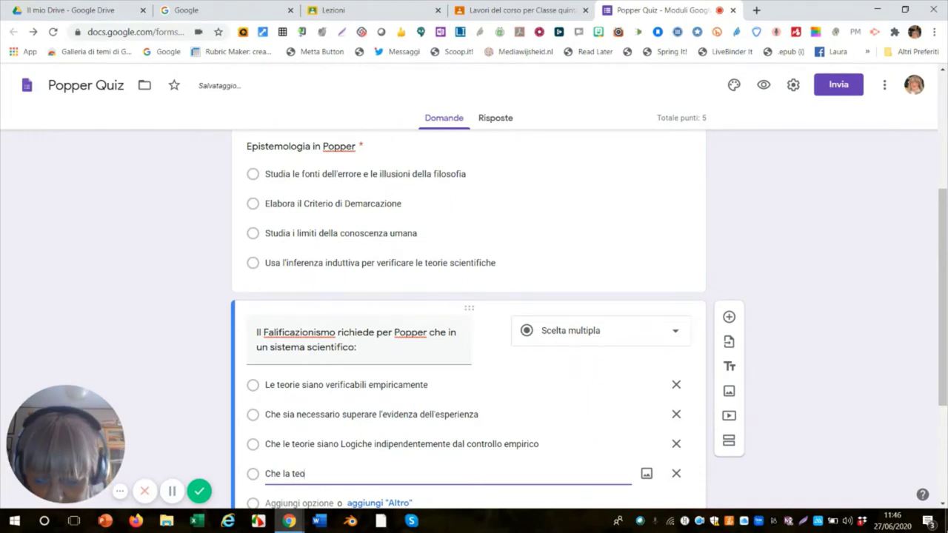
text(ria)
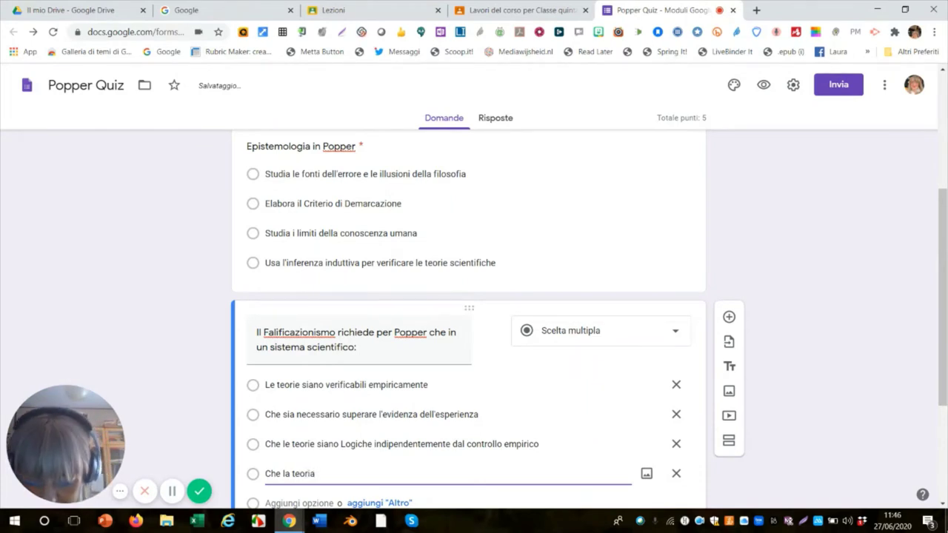
text( Logic)
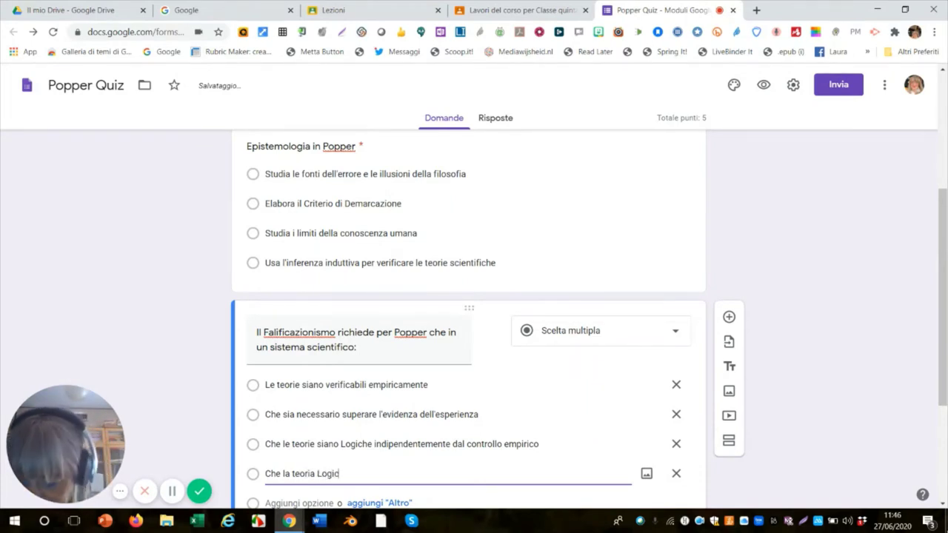
text(a)
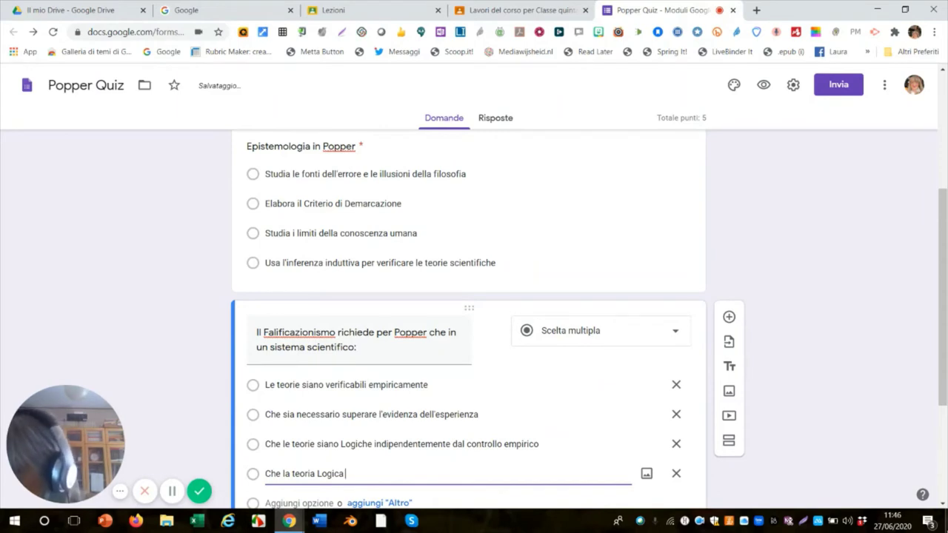
text( pos)
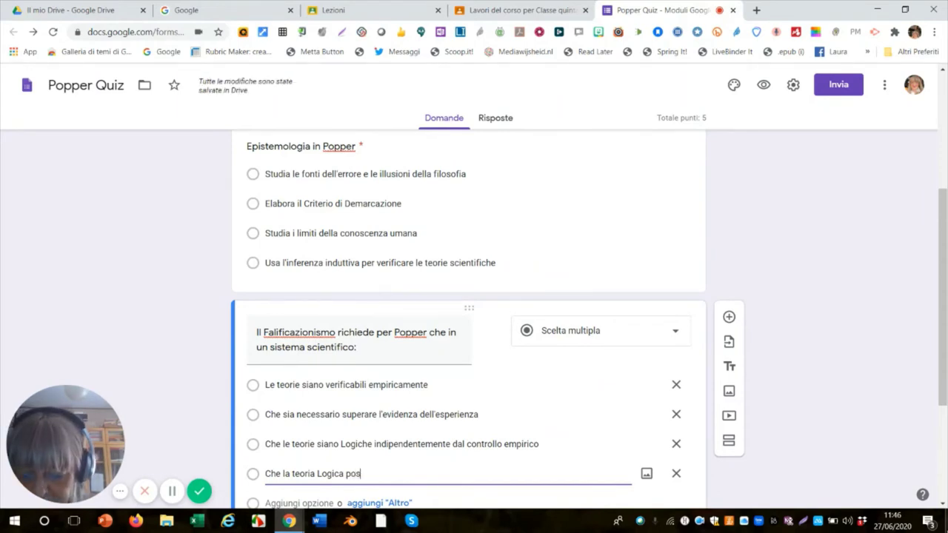
text(sa esse)
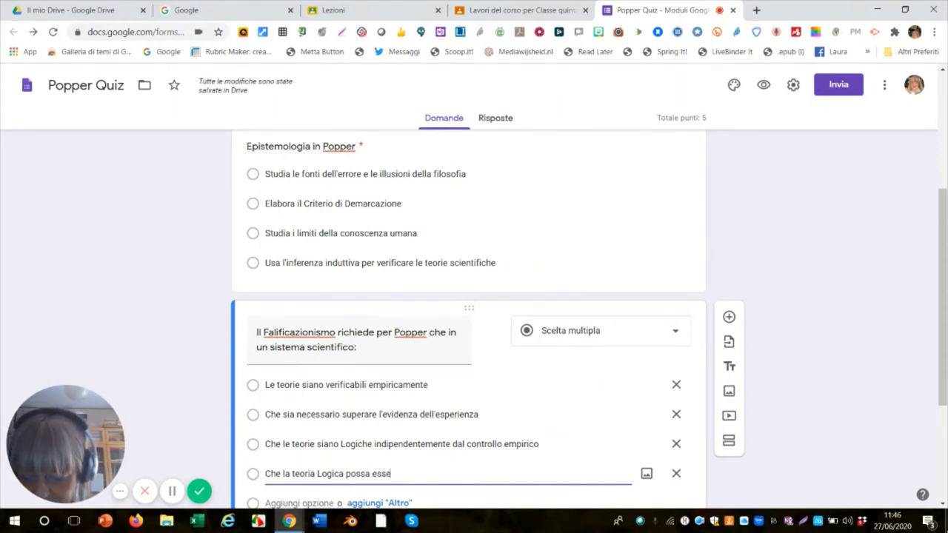
text(re con)
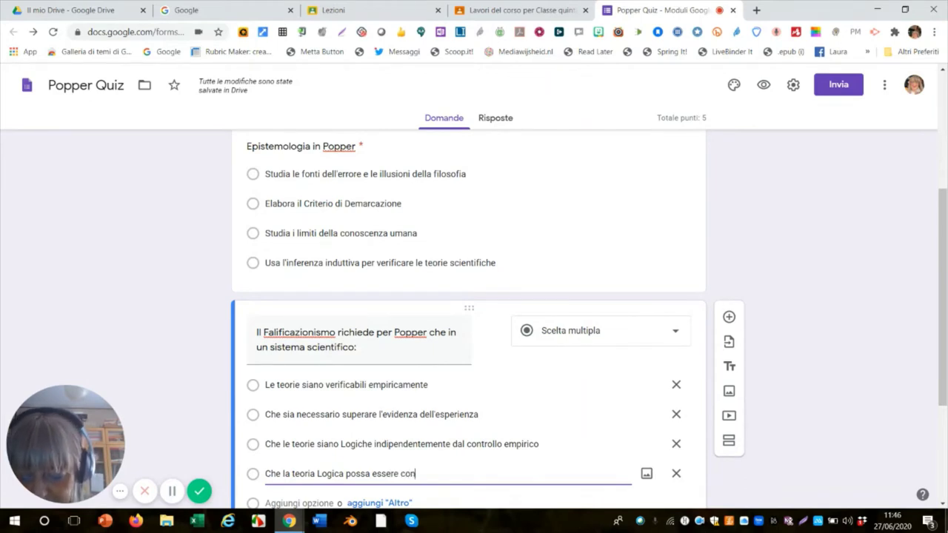
text(fu)
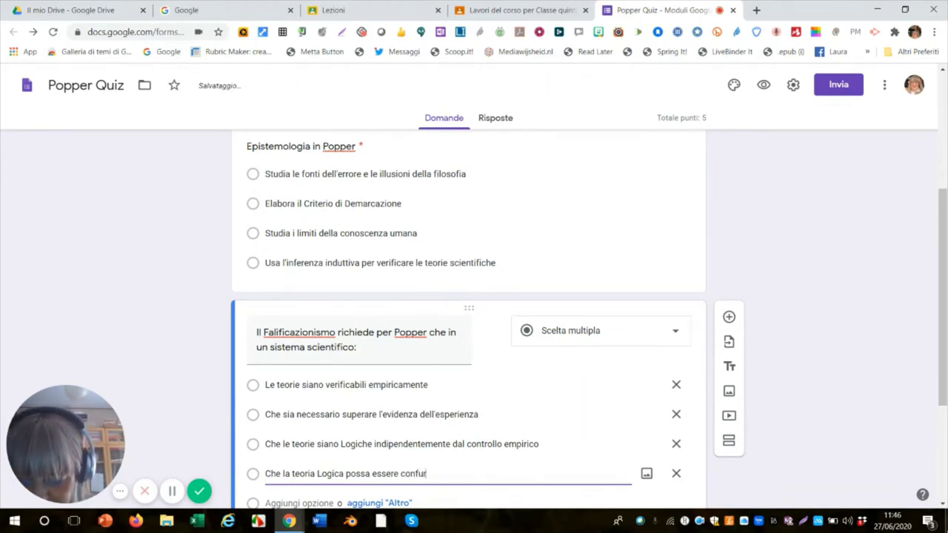
text(tat)
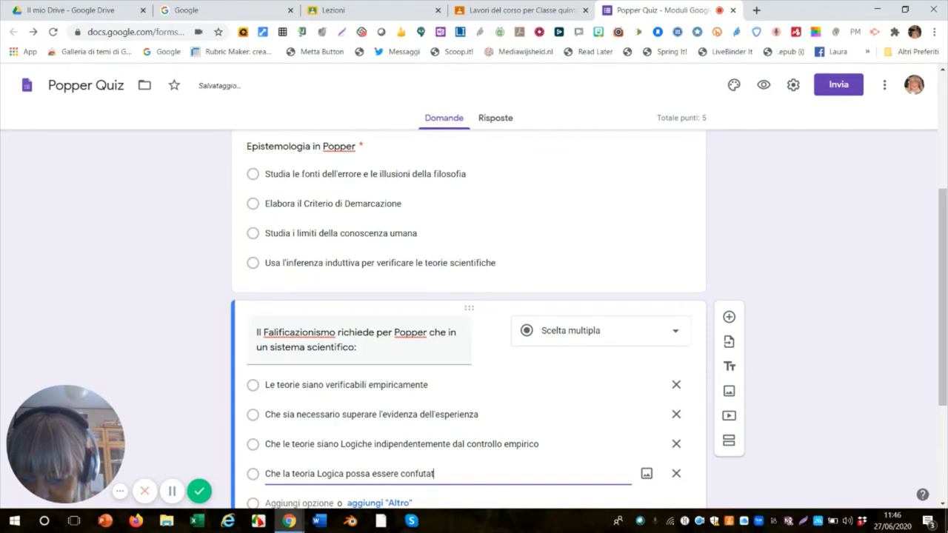
text(a dall)
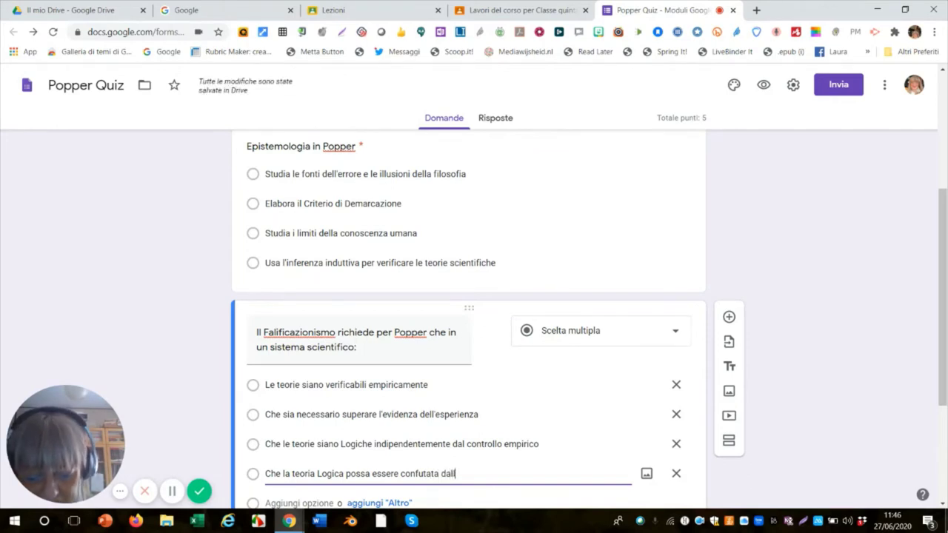
text('esper)
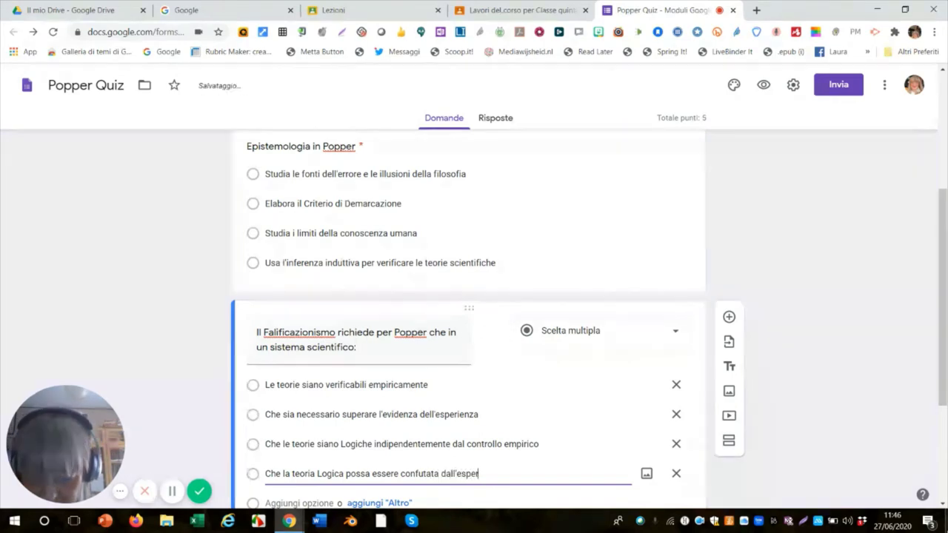
text(ienza)
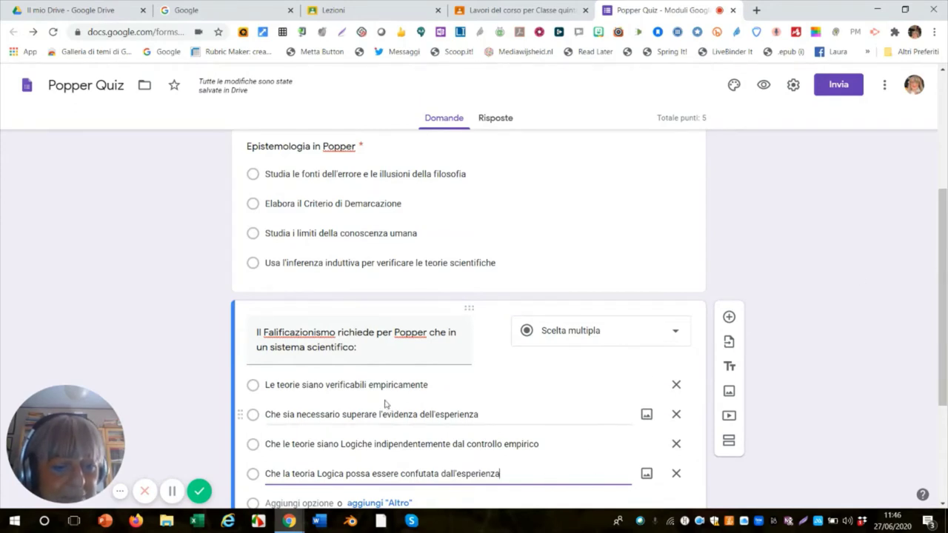
scroll(799, 354, down, 3)
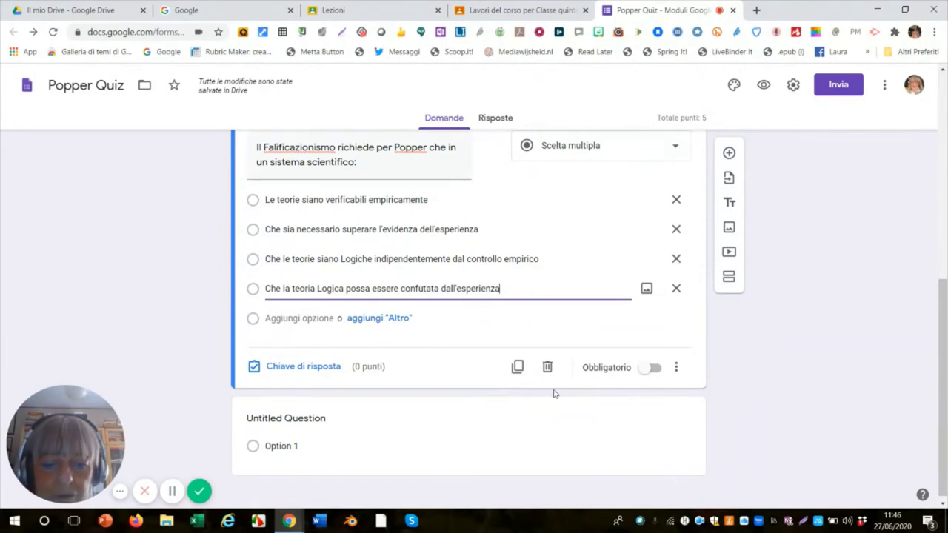
click(651, 368)
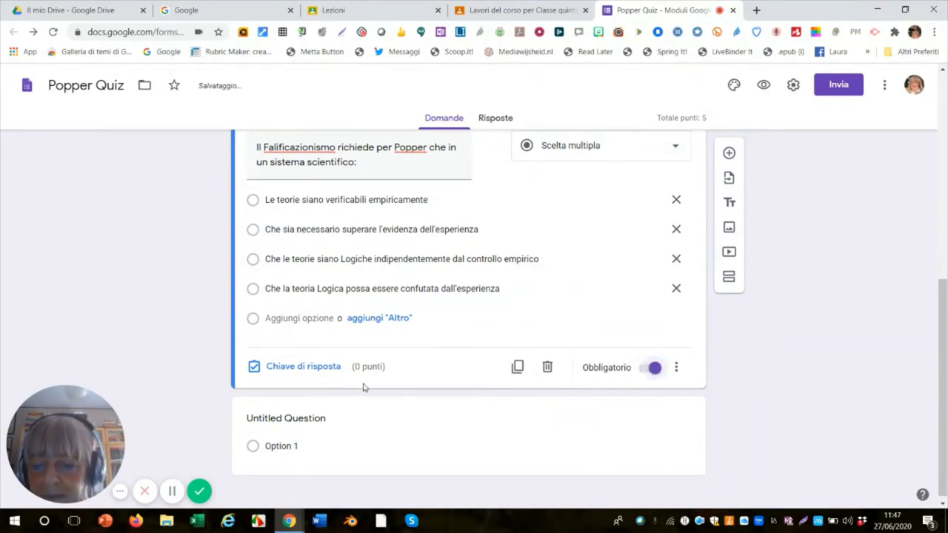
In the answer key, mark 'Che la teoria Logica possa essere confutata dall'esperienza' correct, worth 5 points.
click(282, 368)
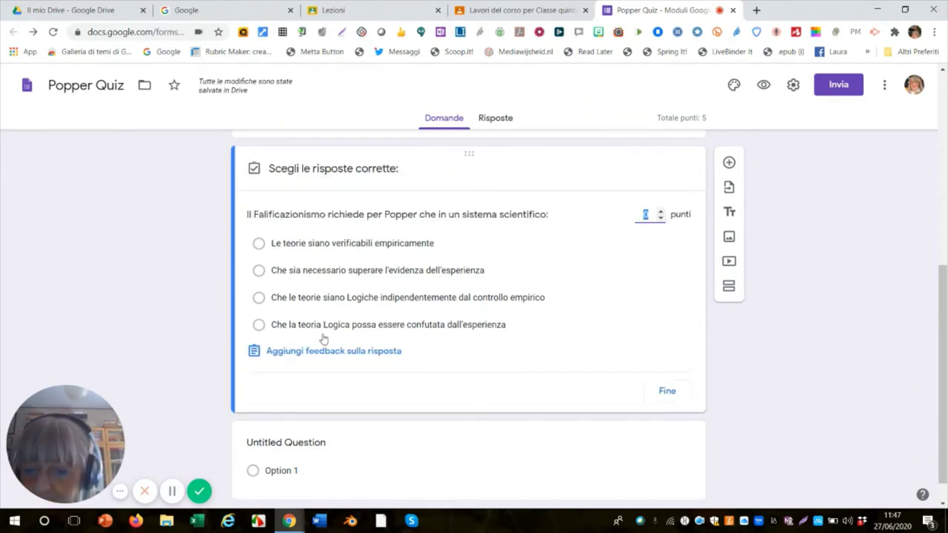
click(259, 326)
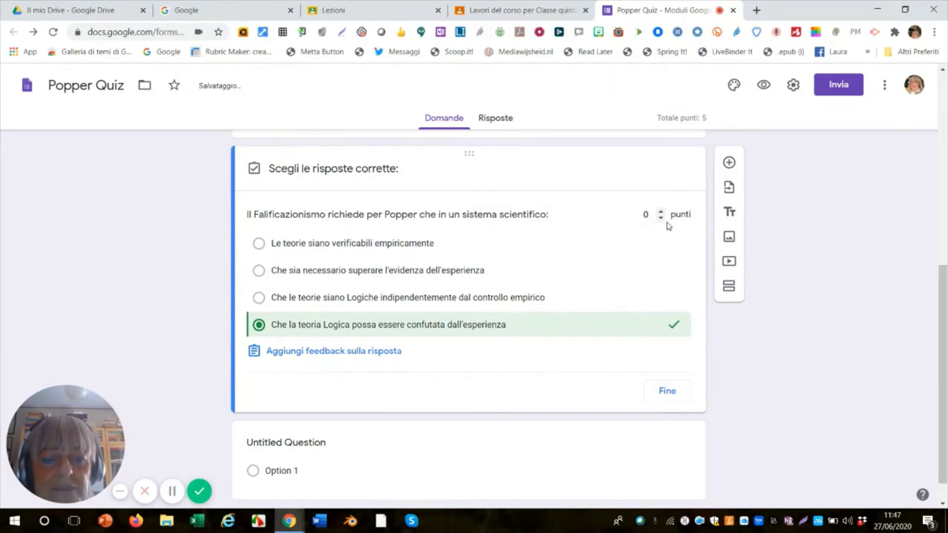
click(660, 212)
click(660, 212)
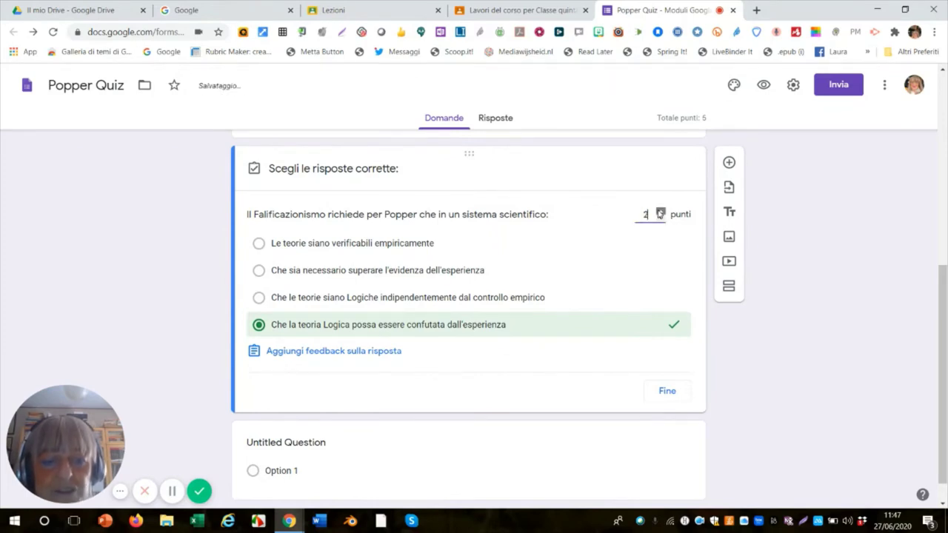
click(660, 212)
click(660, 212)
click(660, 212)
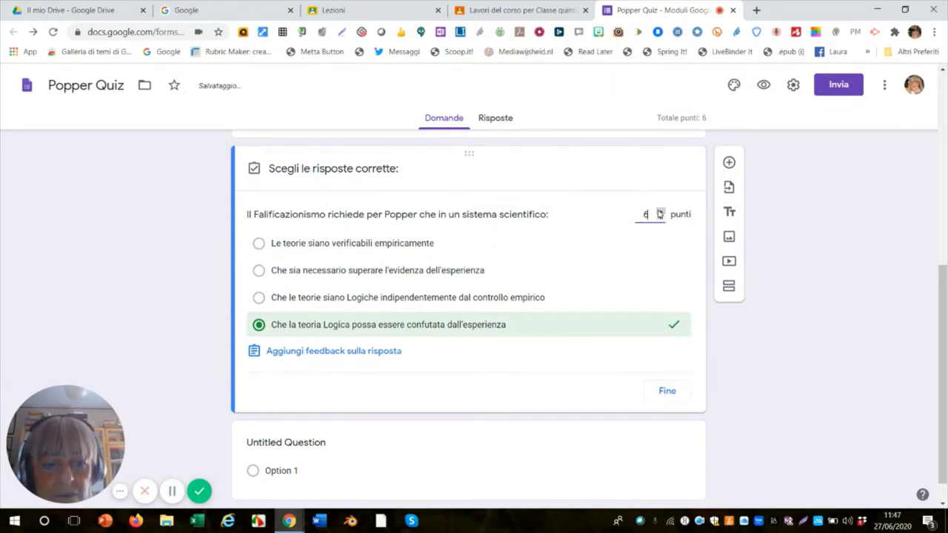
click(663, 220)
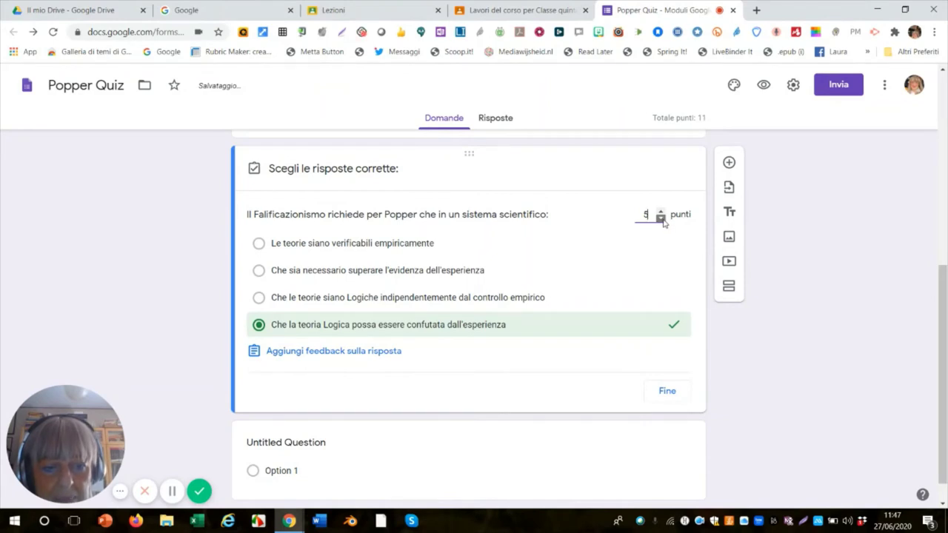
Close the answer key, then reopen it for the falsificationism question.
click(660, 398)
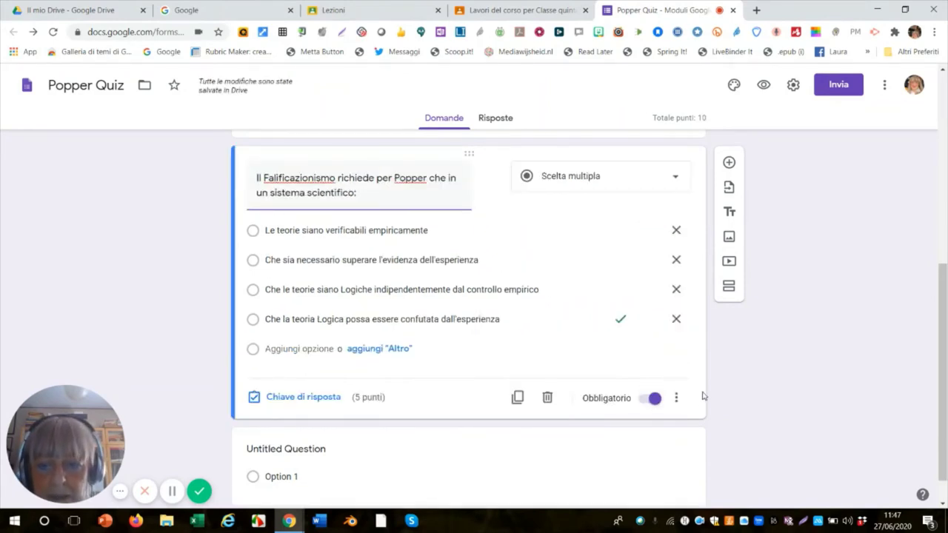
scroll(696, 394, down, 1)
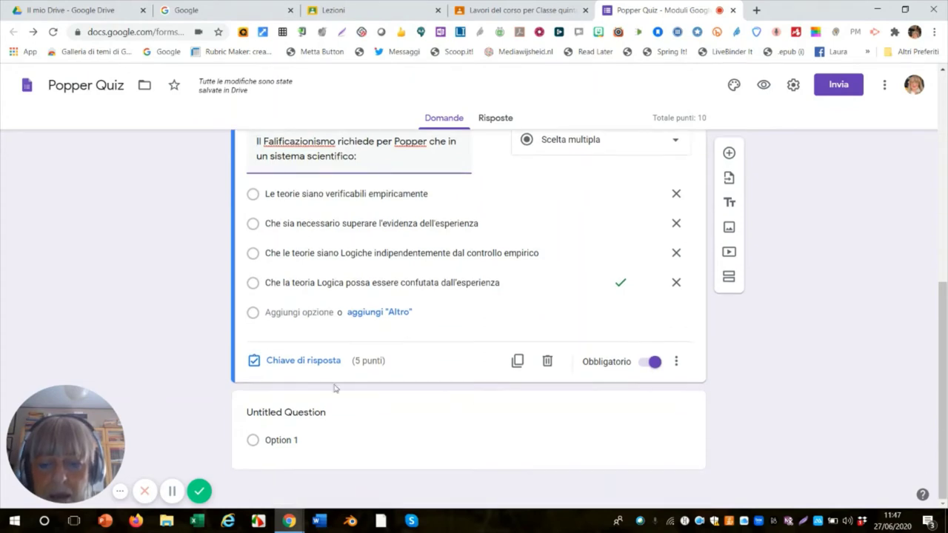
click(290, 367)
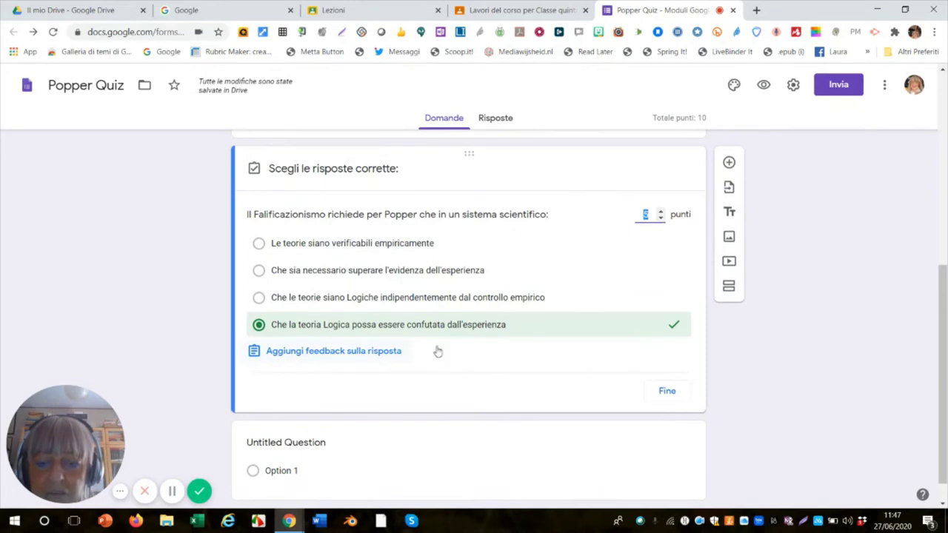
Save 'Riprova' as wrong-answer and 'Esatto!' as correct-answer feedback, then close the answer key.
click(312, 354)
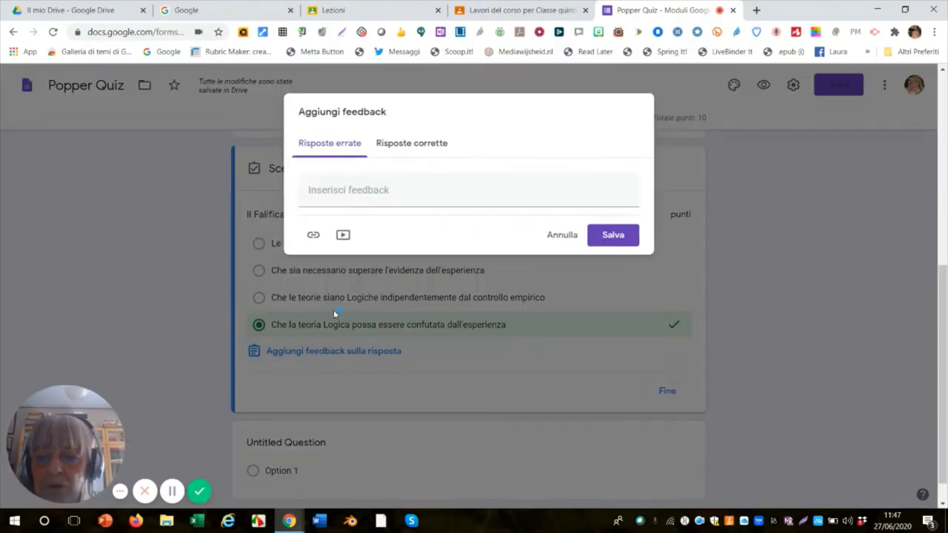
click(350, 197)
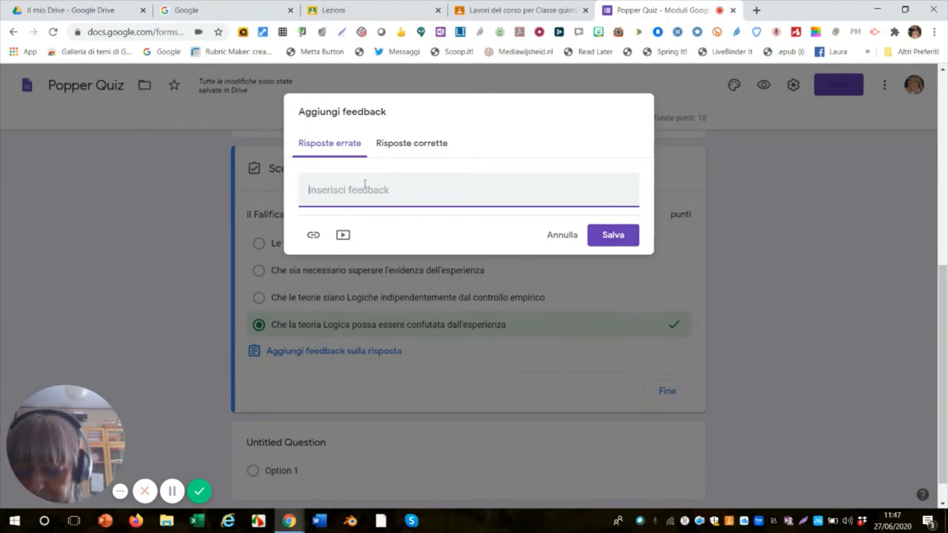
text(Ri)
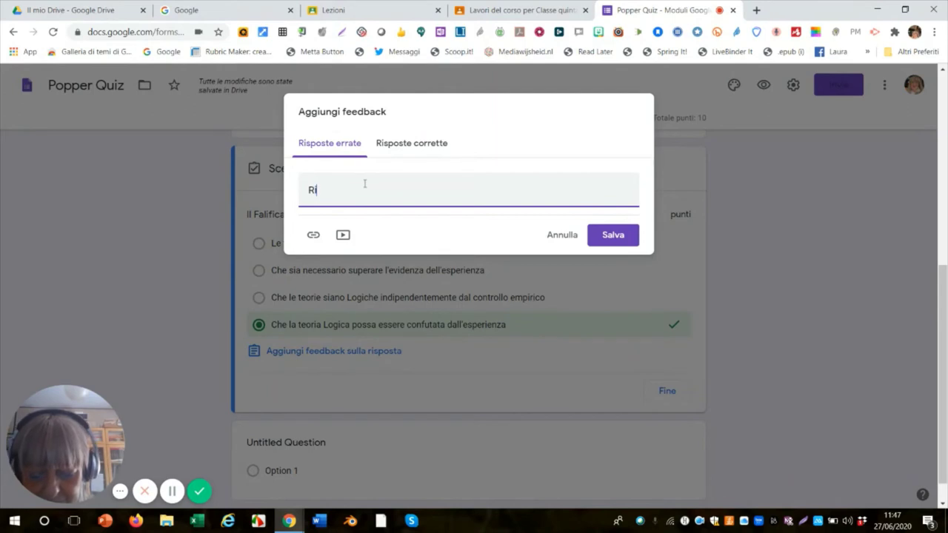
text(prova)
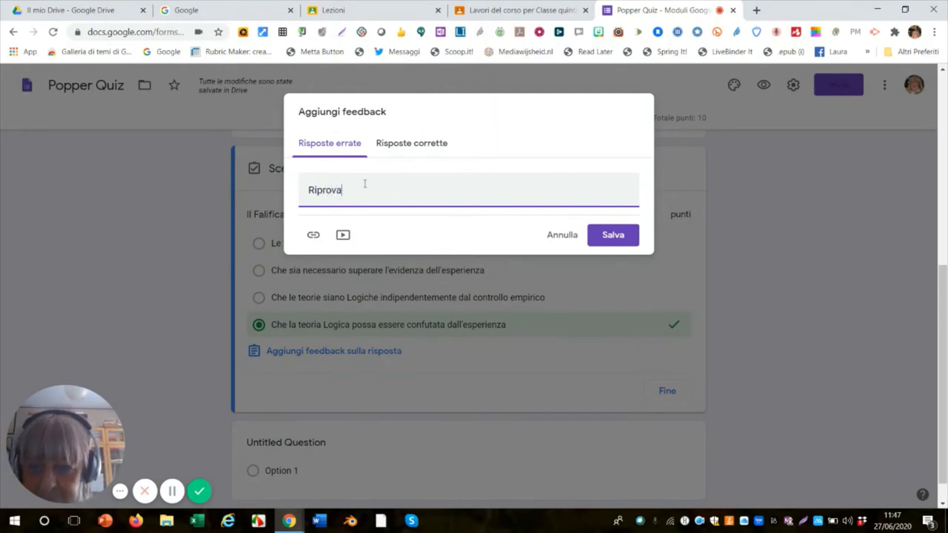
click(400, 146)
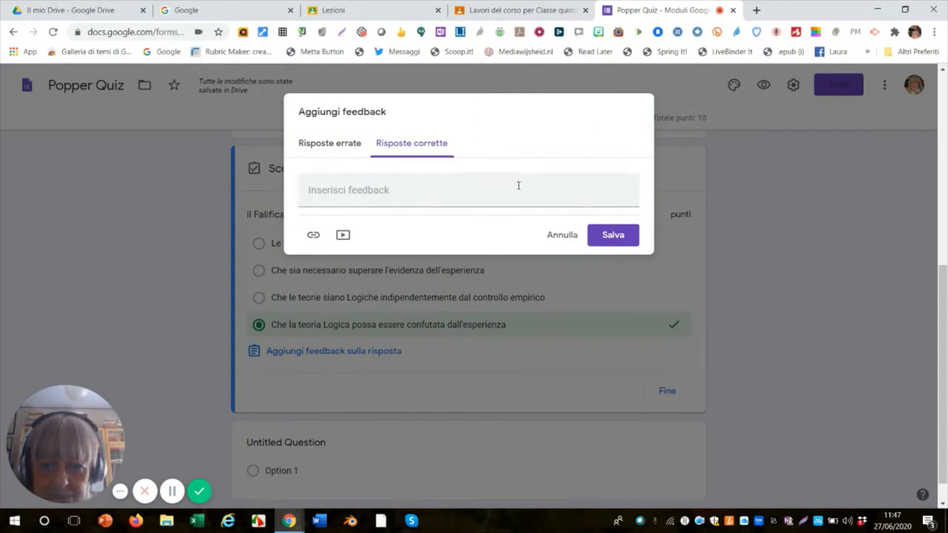
click(428, 193)
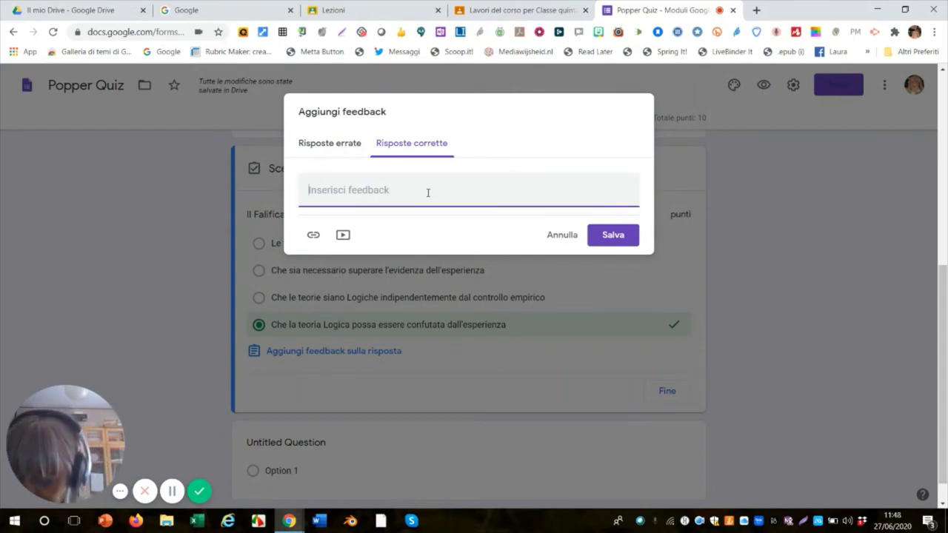
text(Esa)
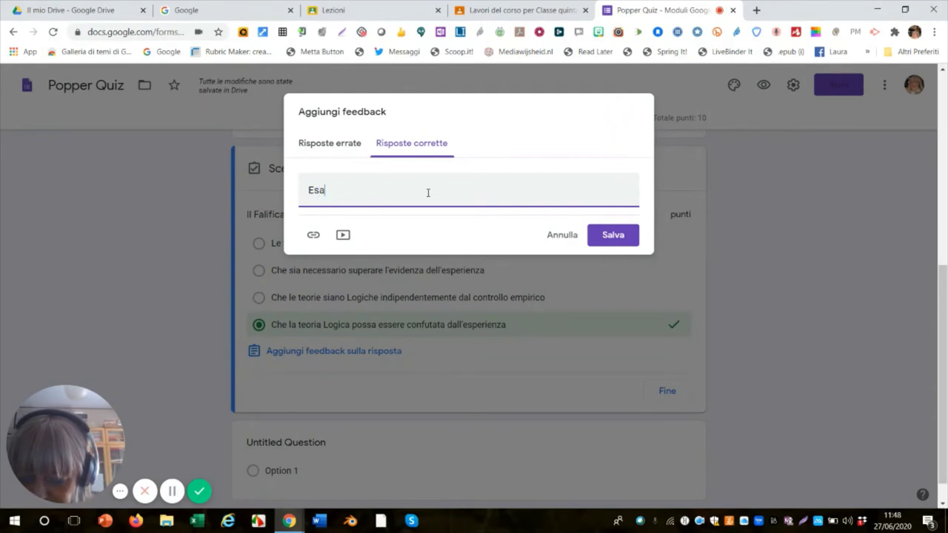
text(tto!)
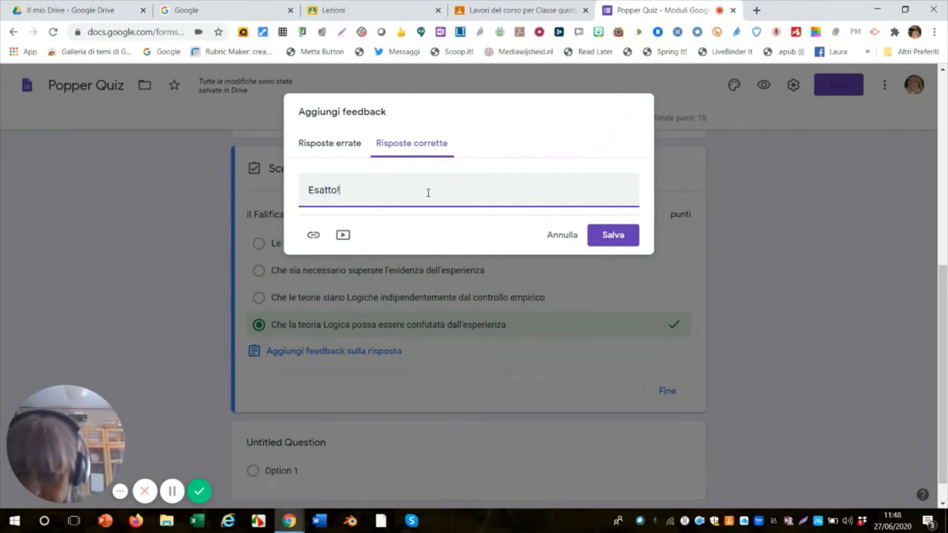
click(627, 234)
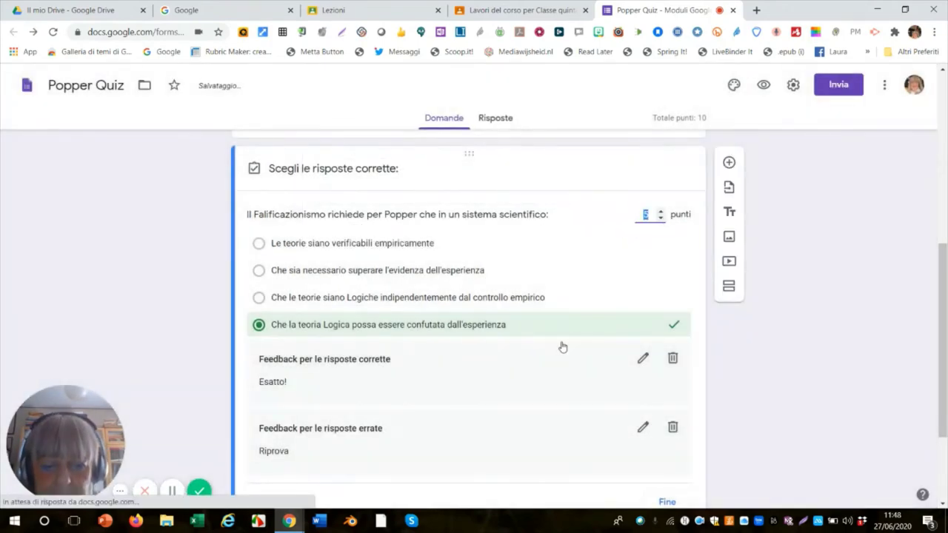
scroll(560, 345, down, 2)
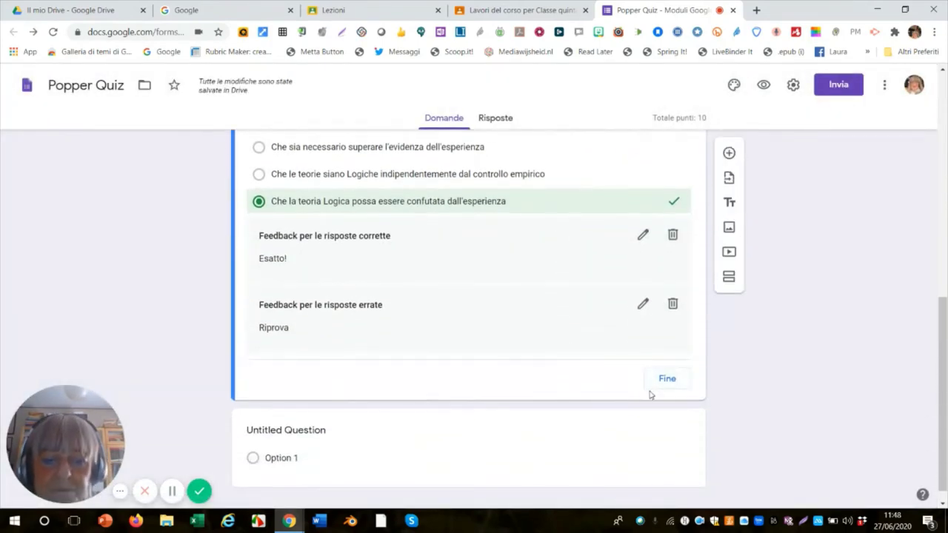
scroll(649, 393, up, 2)
scroll(650, 395, down, 1)
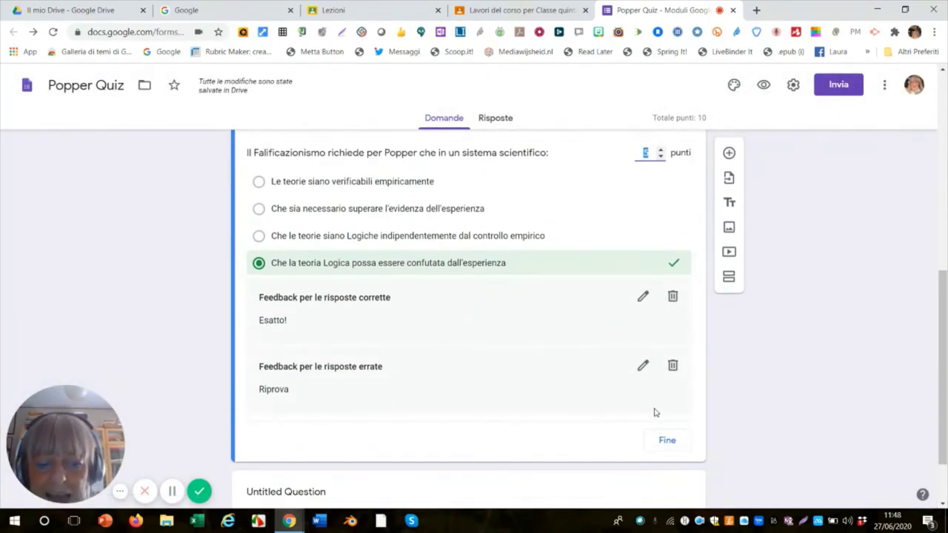
click(669, 442)
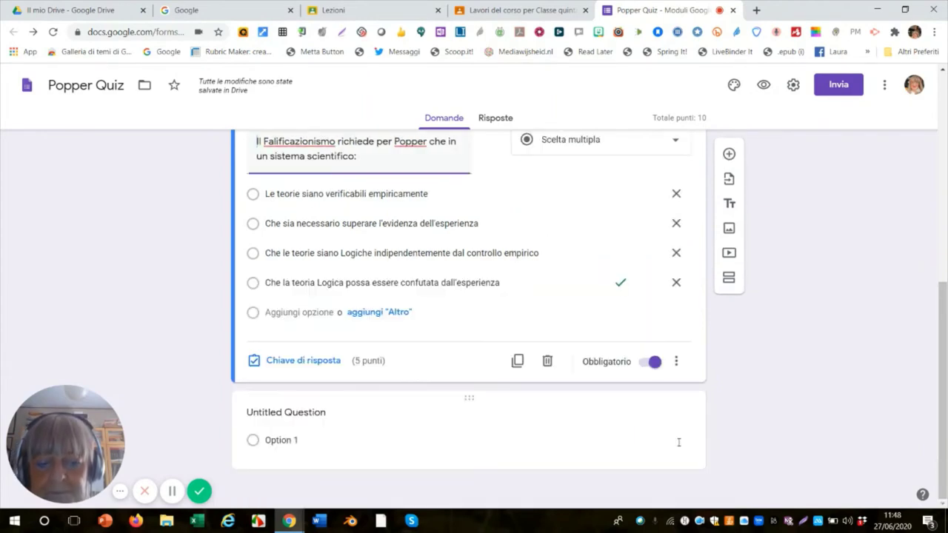
Add a new Risposta breve (short-answer) question below the falsificationism question.
click(729, 154)
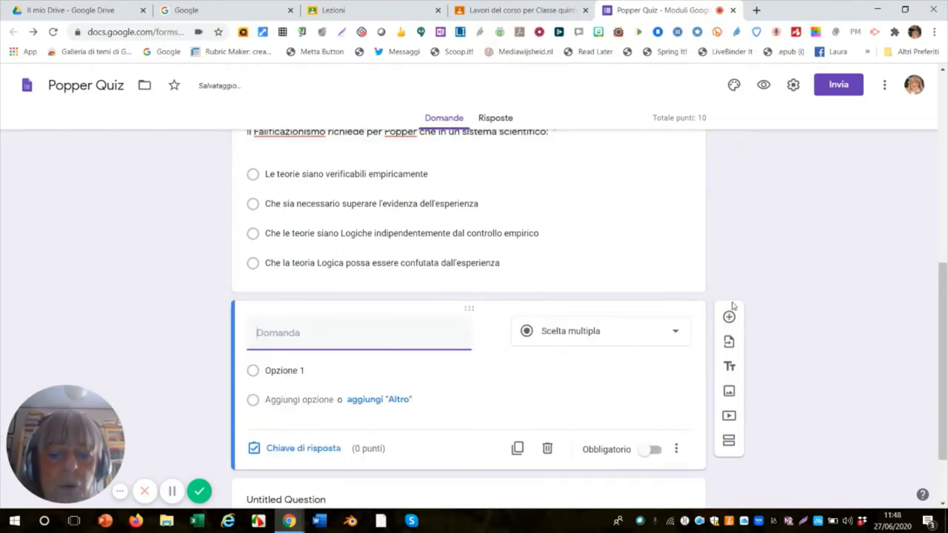
click(675, 335)
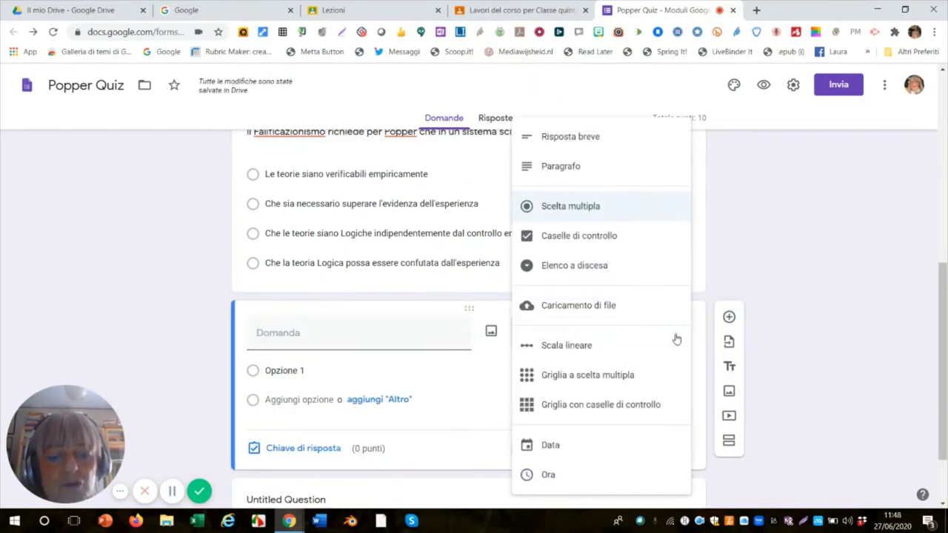
click(574, 141)
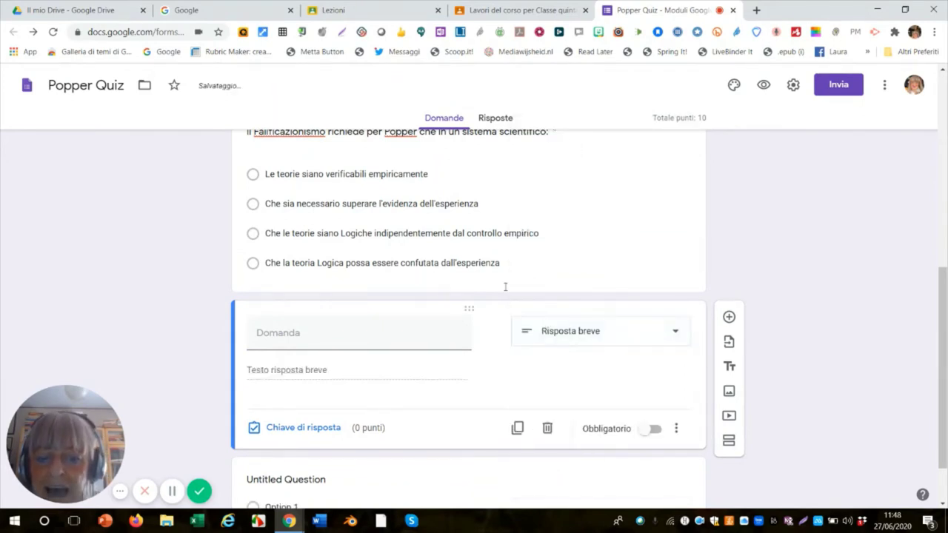
Title the short-answer question 'Scrivi il nome di Popper', correcting the 'Srivi' typo.
click(282, 334)
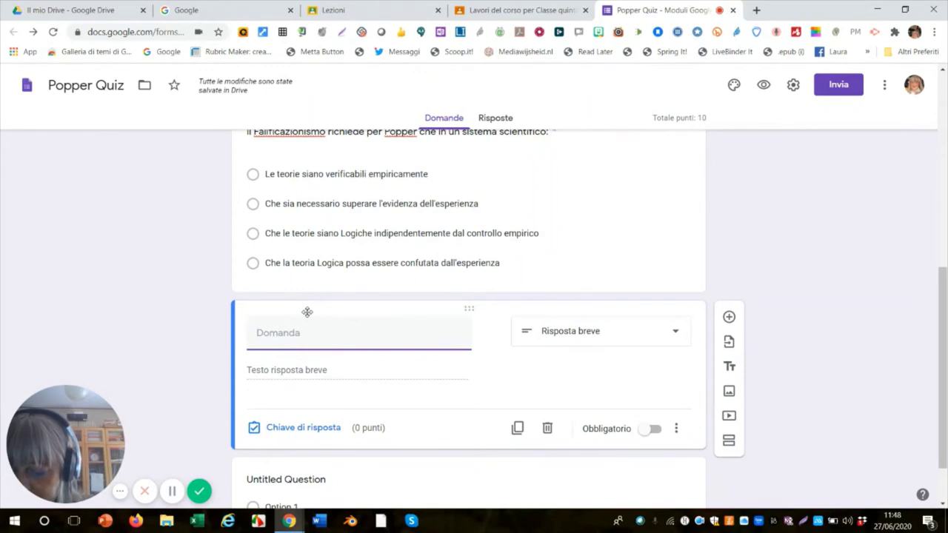
text(Sri)
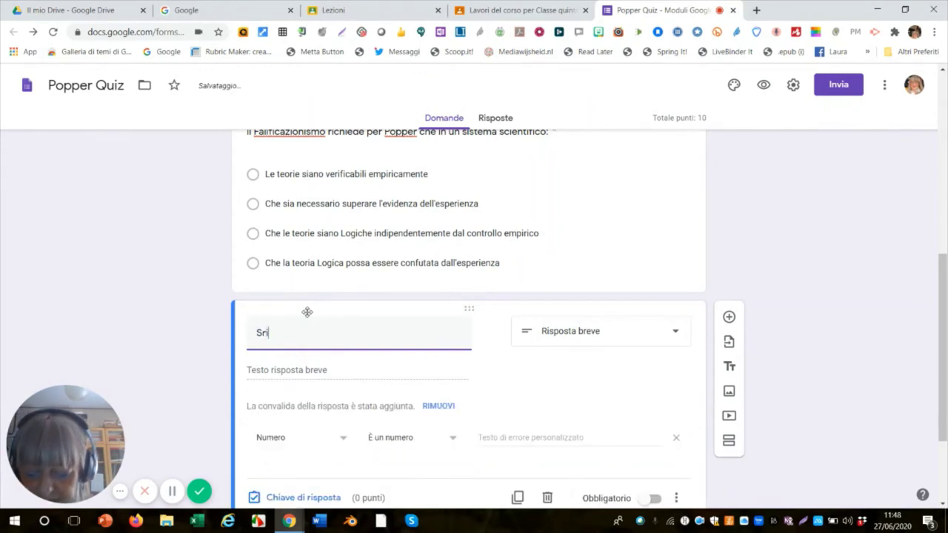
text(vi il)
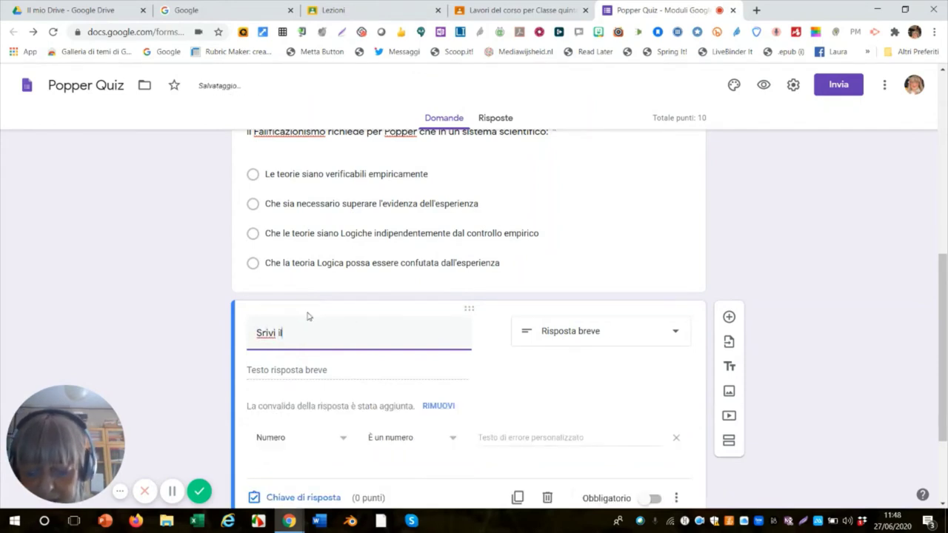
text( nome)
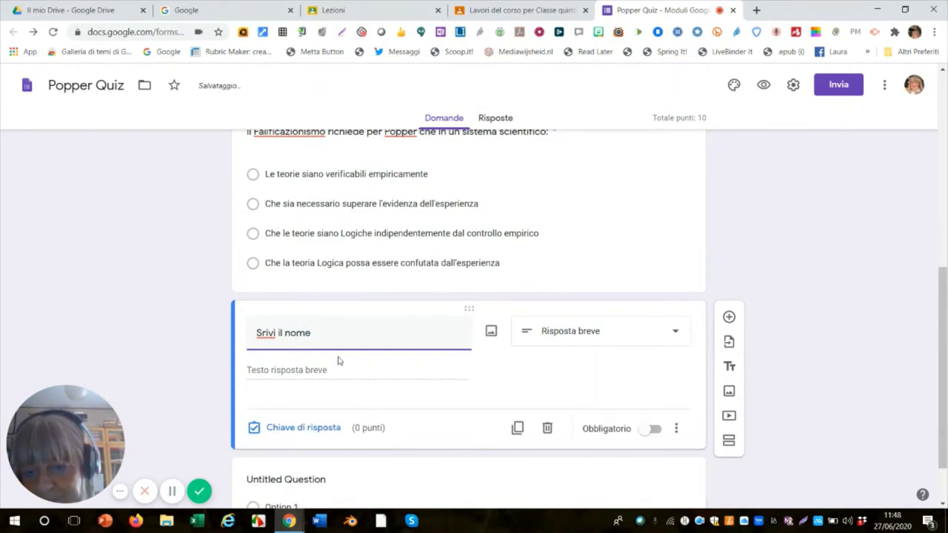
click(263, 332)
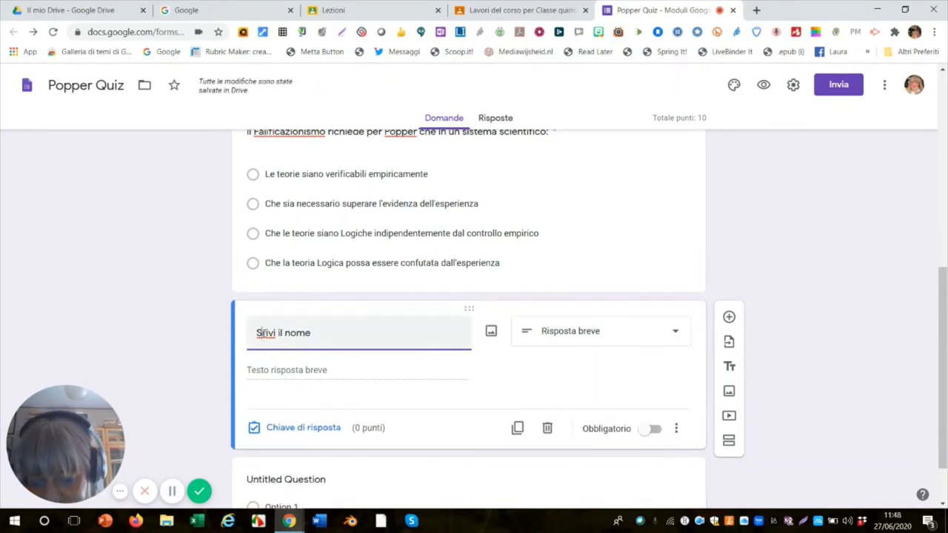
text(c)
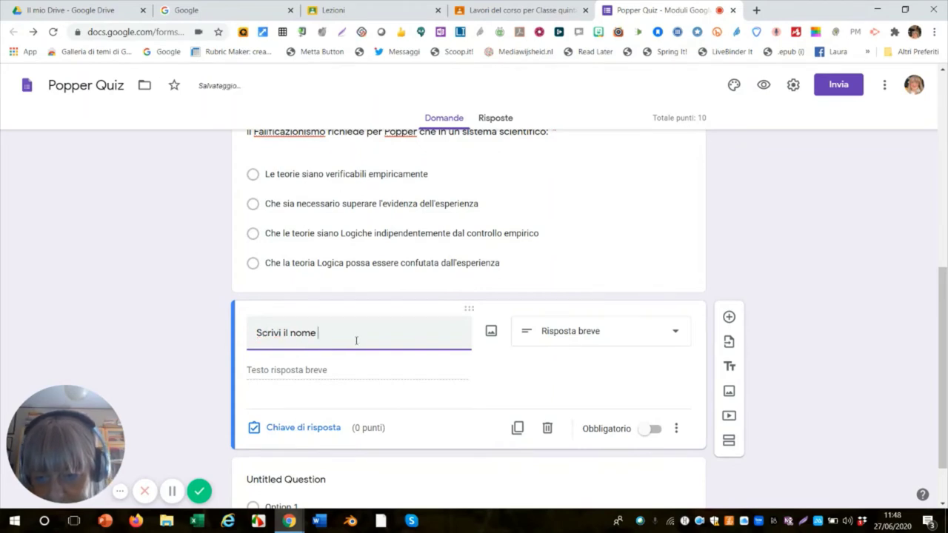
text( di)
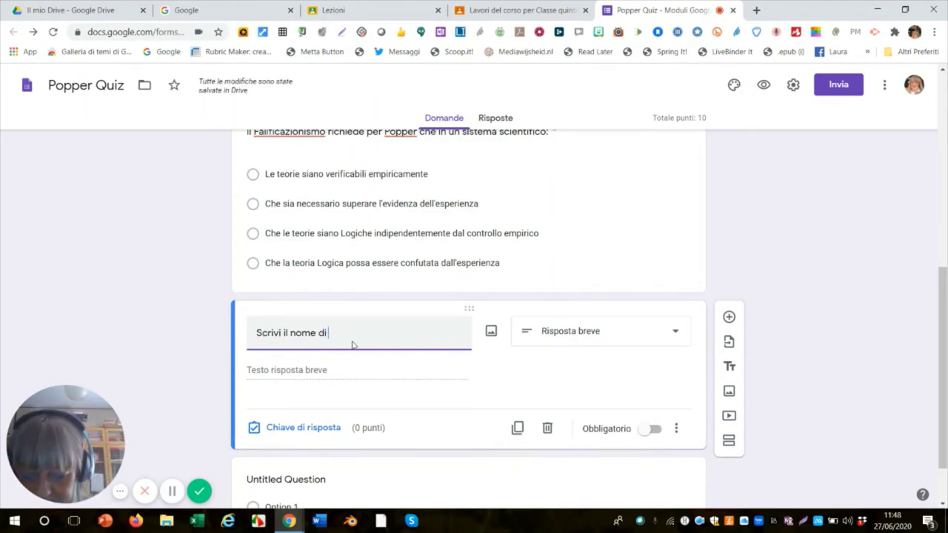
text( Po)
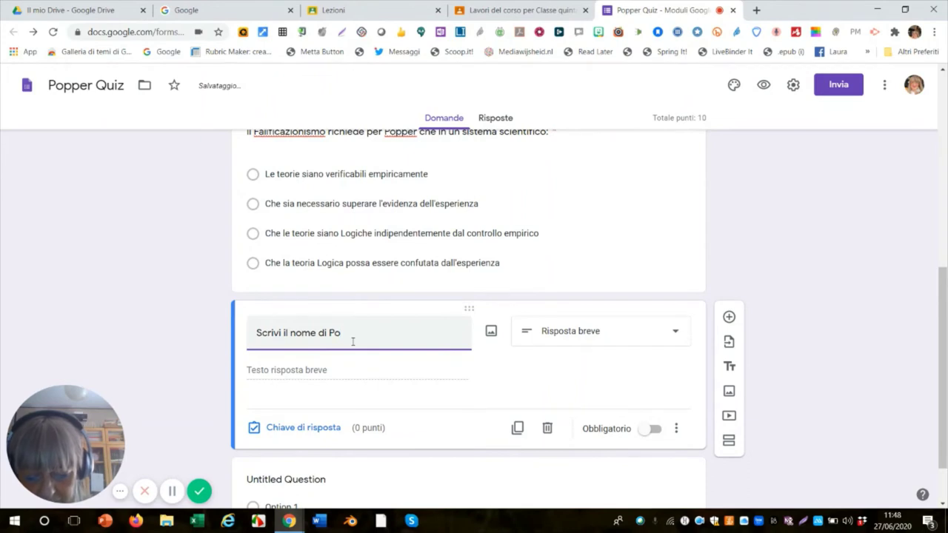
text(pper)
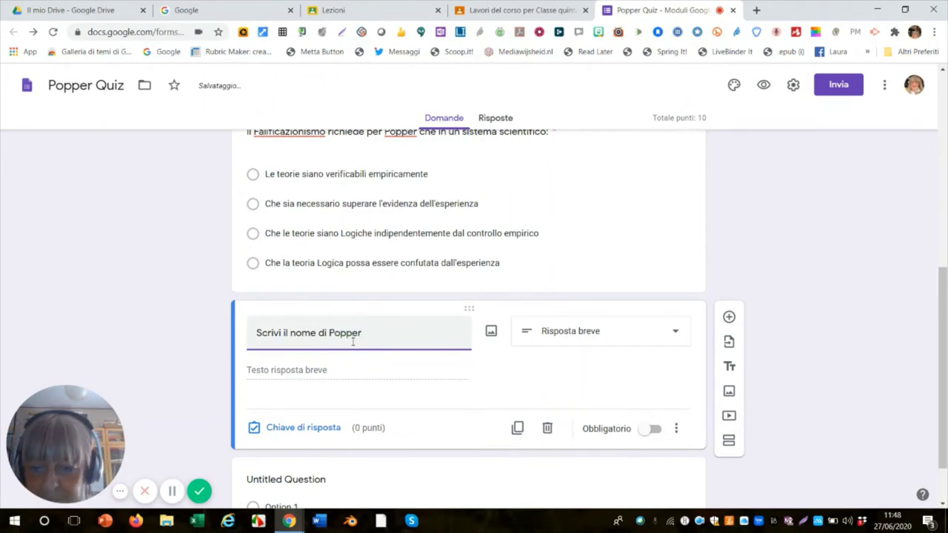
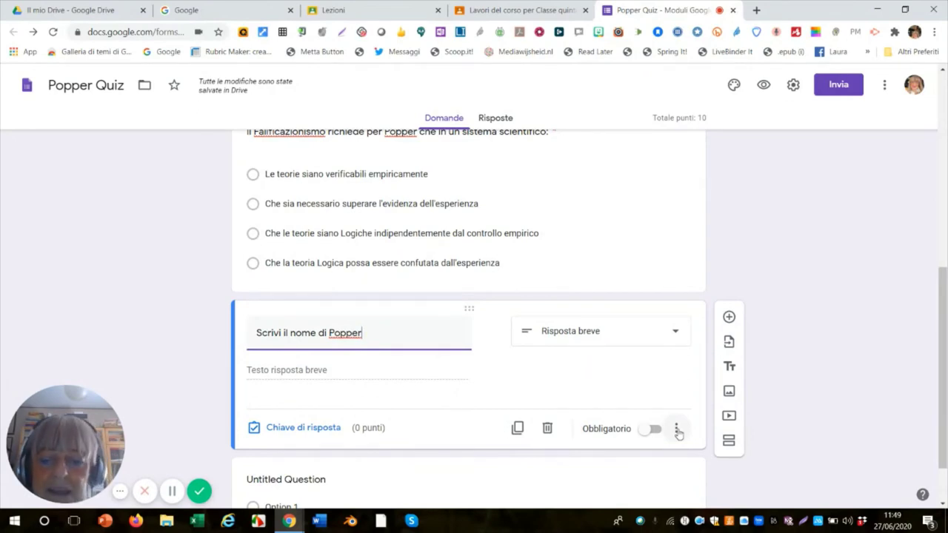
Describe 'Scrivi il nome di Popper' as 'scrivi il nome maiuscolo' and turn on Obbligatorio.
click(676, 430)
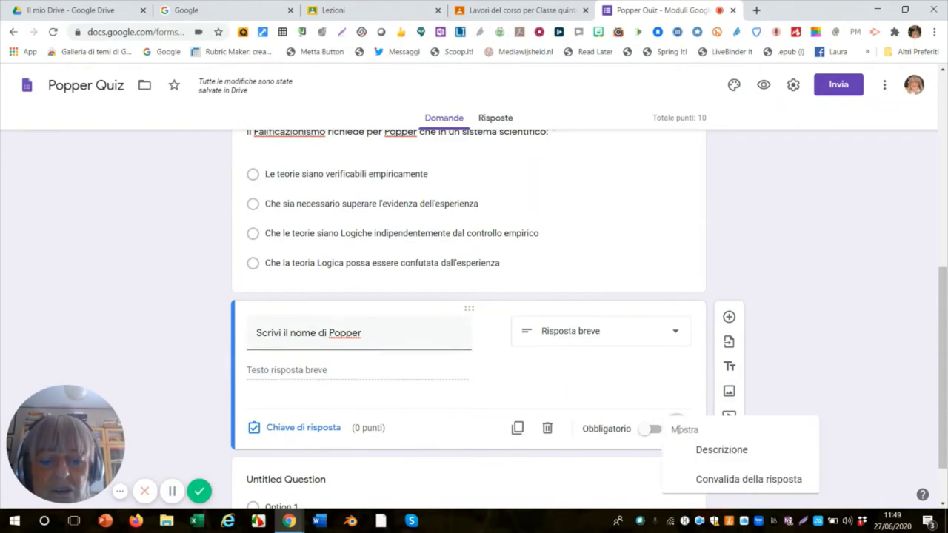
click(721, 450)
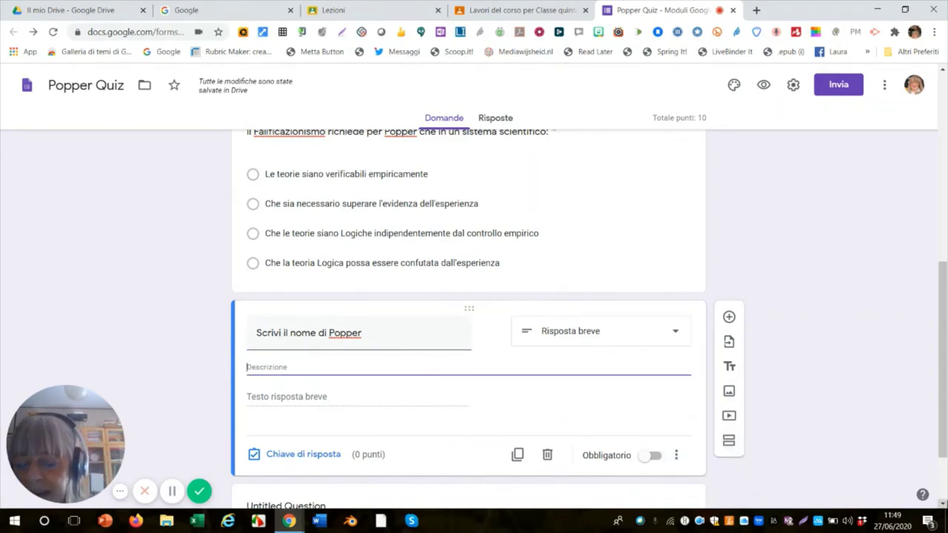
text(Ac)
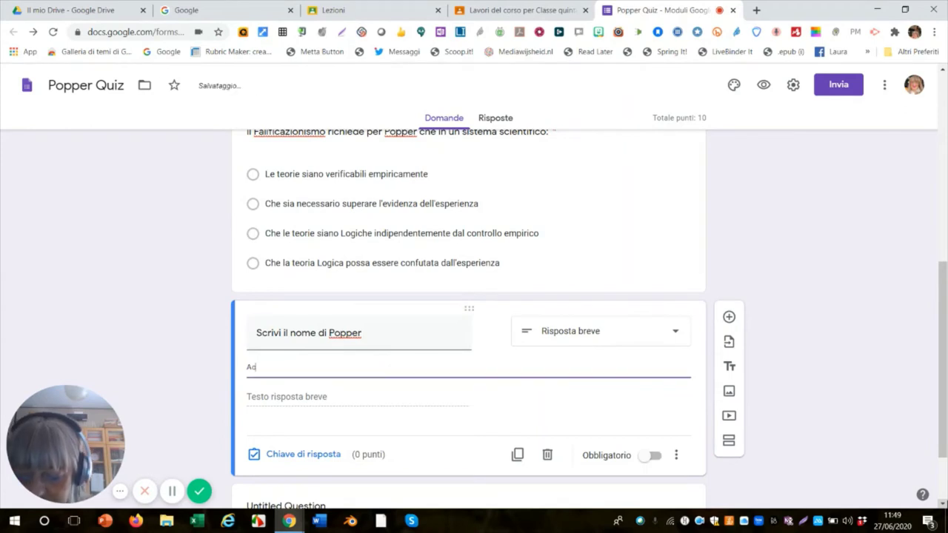
text(rivi il)
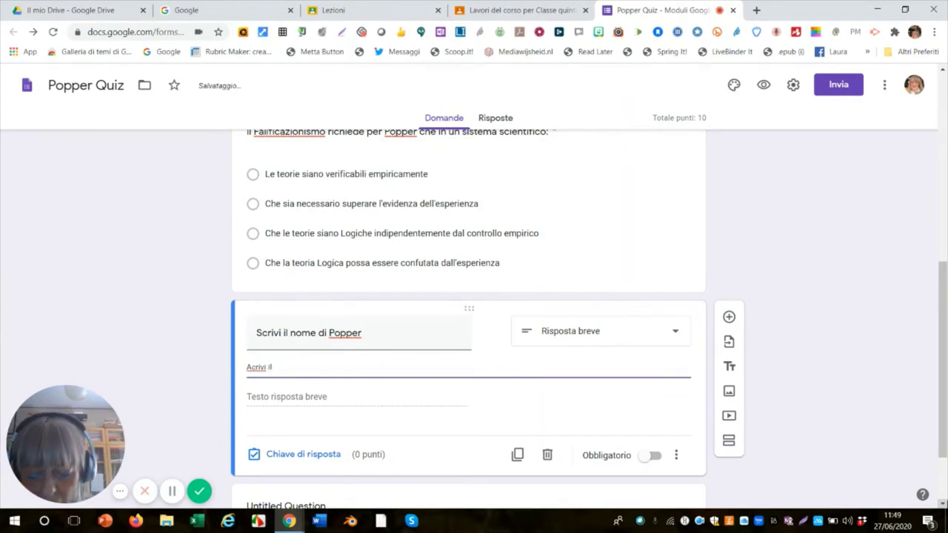
text( nome)
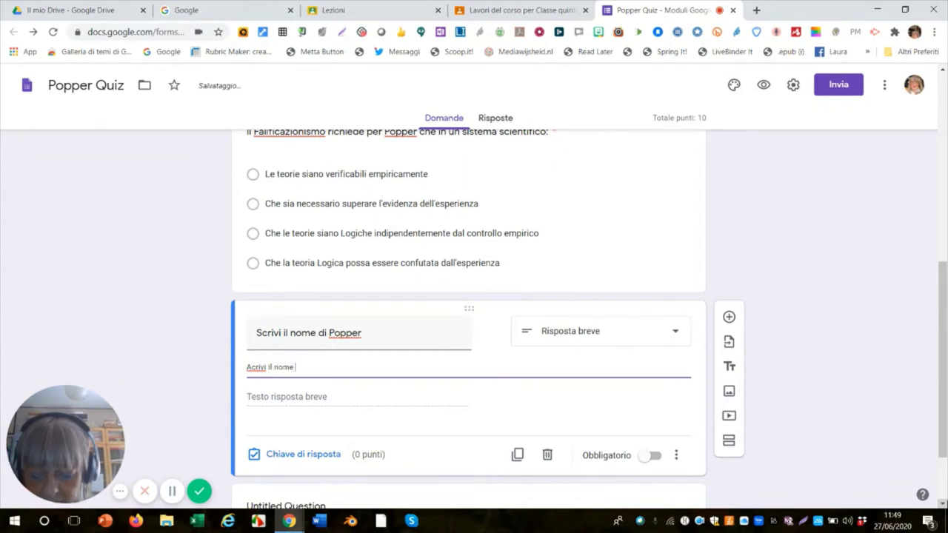
text( m)
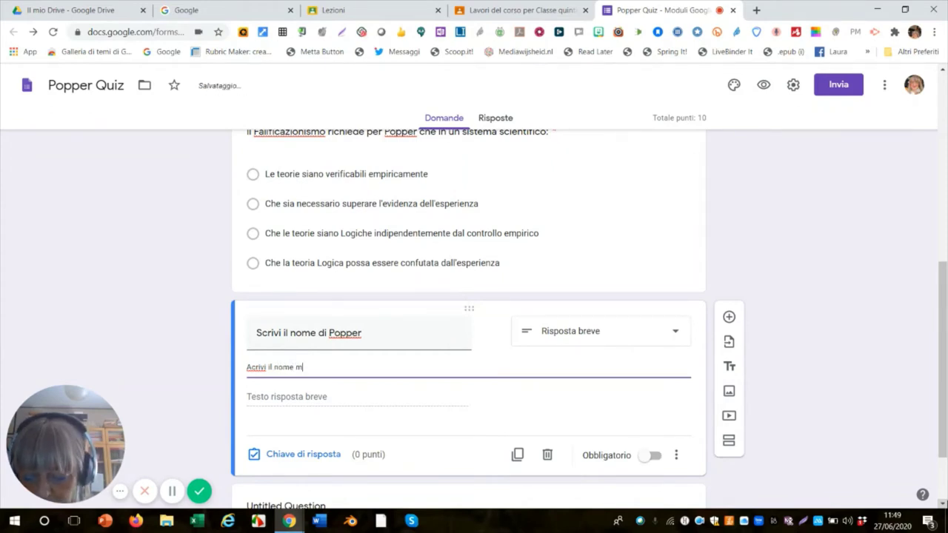
text(aius)
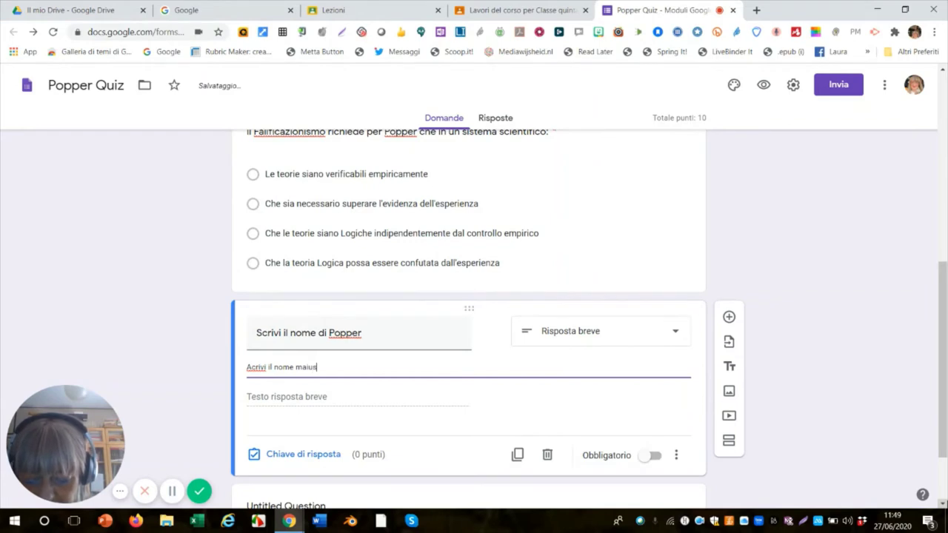
text(colo)
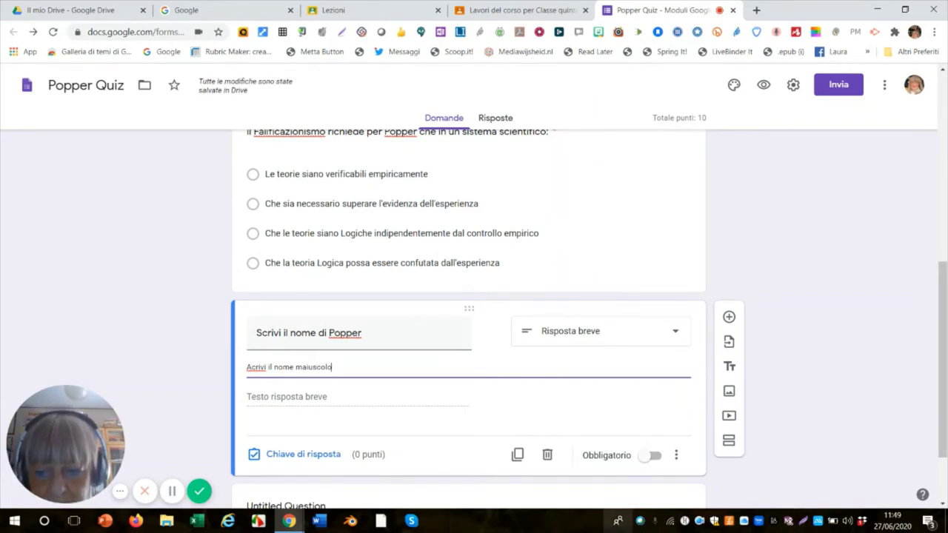
click(250, 366)
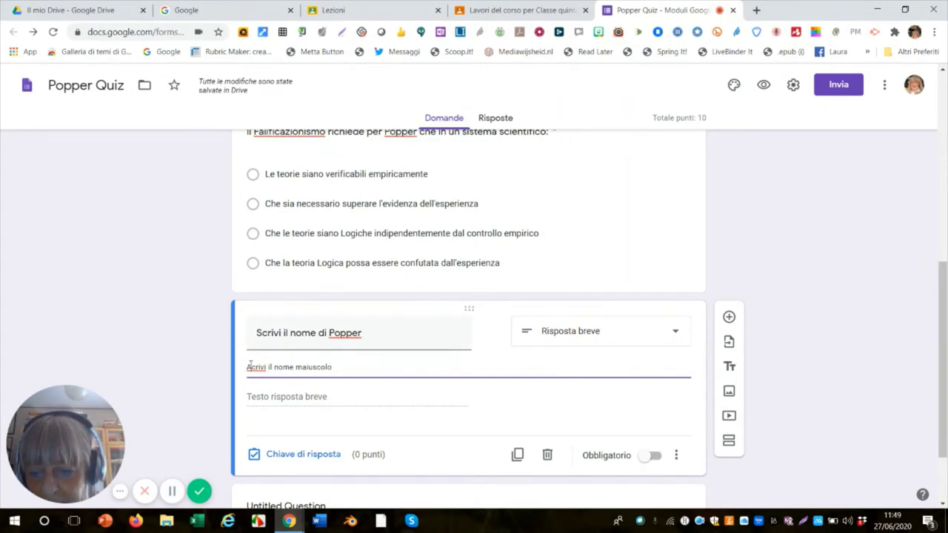
key(BackSpace)
text(s)
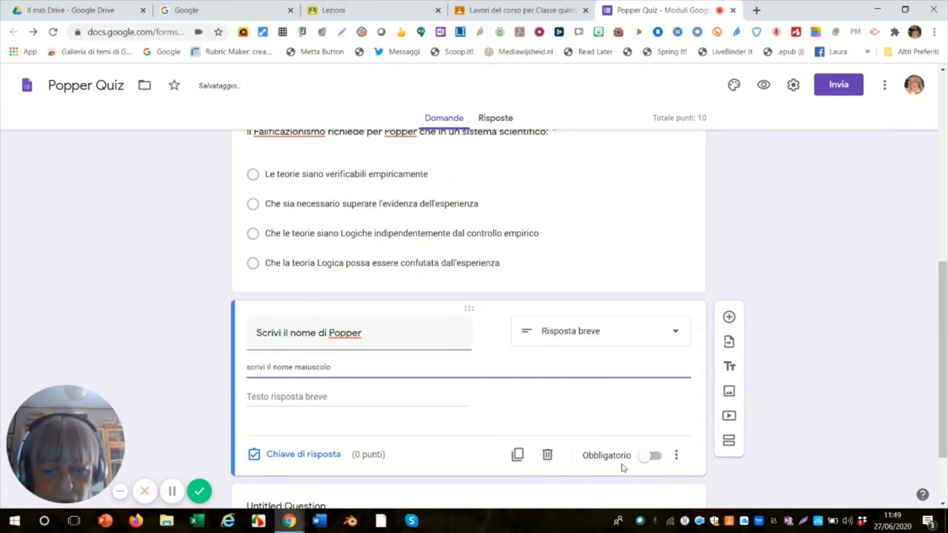
click(651, 455)
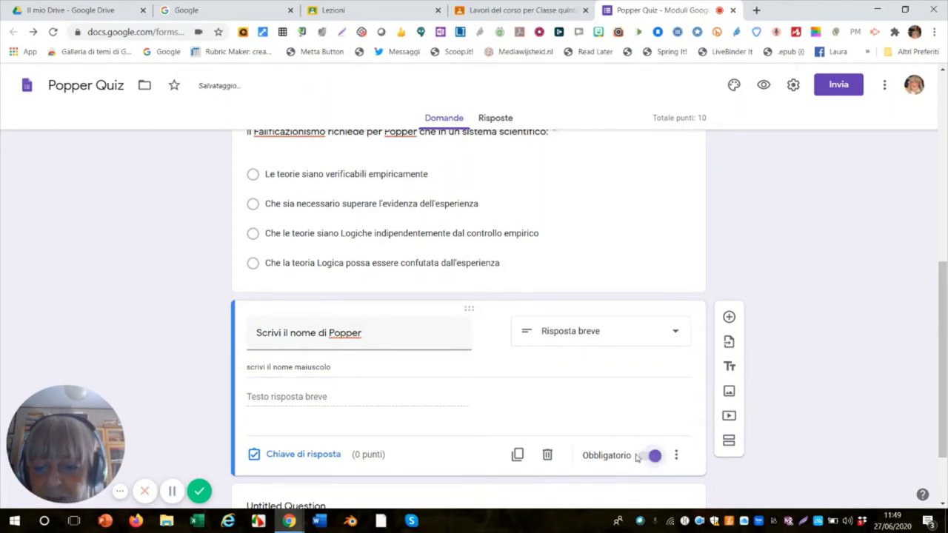
scroll(289, 407, down, 1)
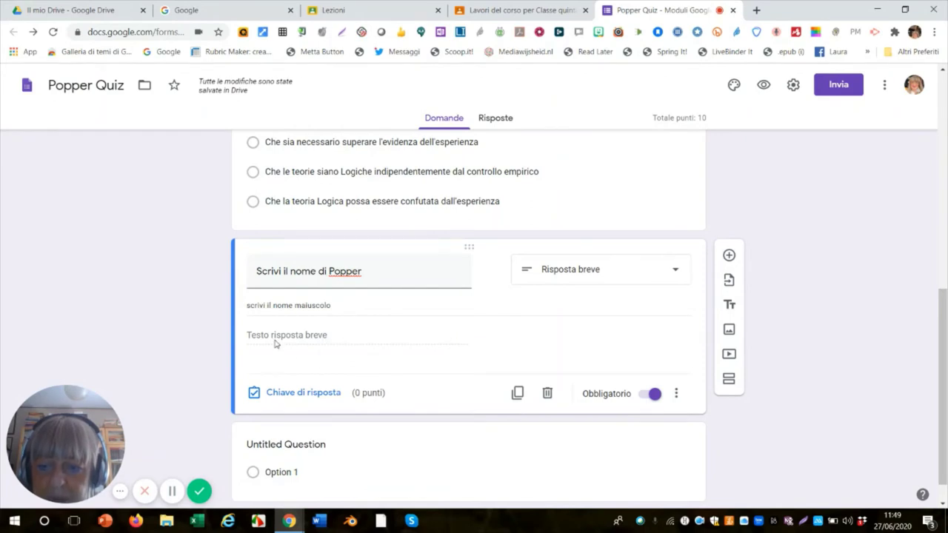
Make KARL the answer-key answer for 'Scrivi il nome di Popper', worth 5 points.
click(317, 393)
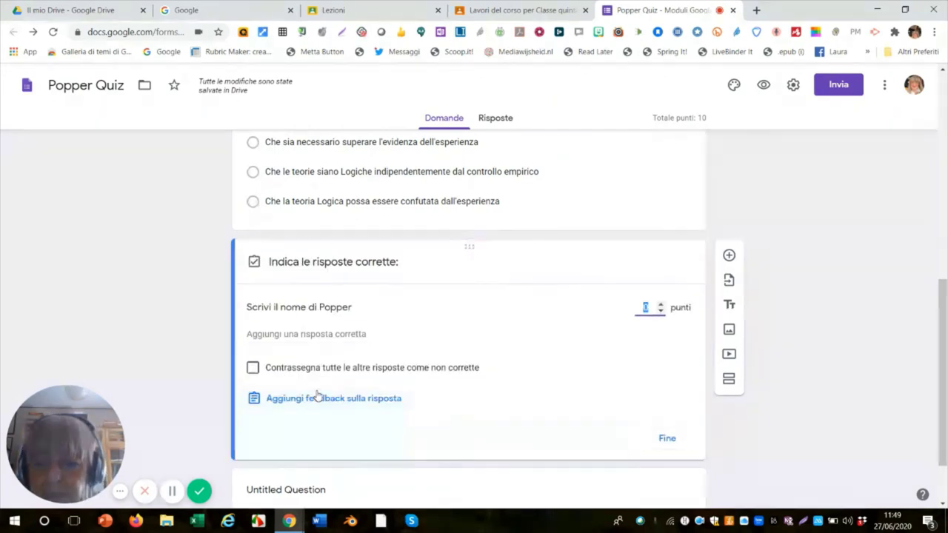
click(281, 333)
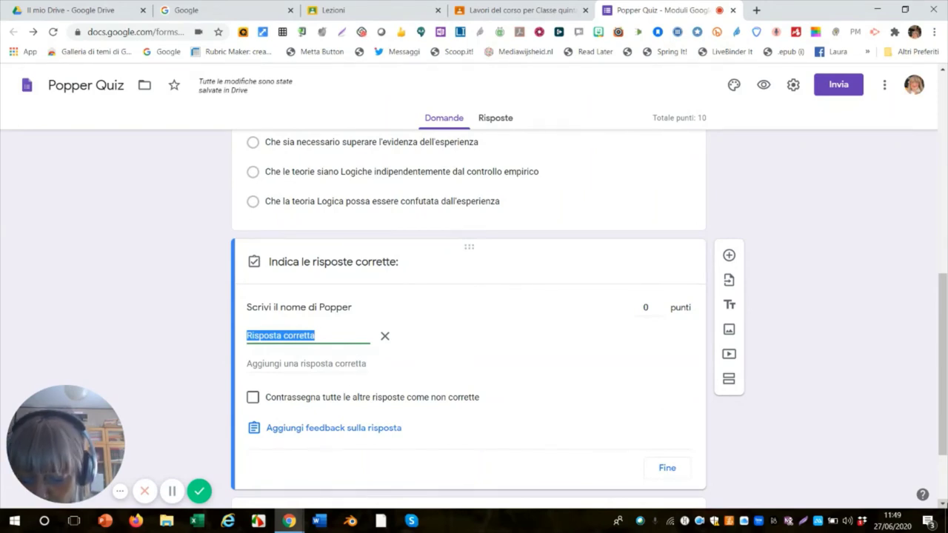
text(KARL)
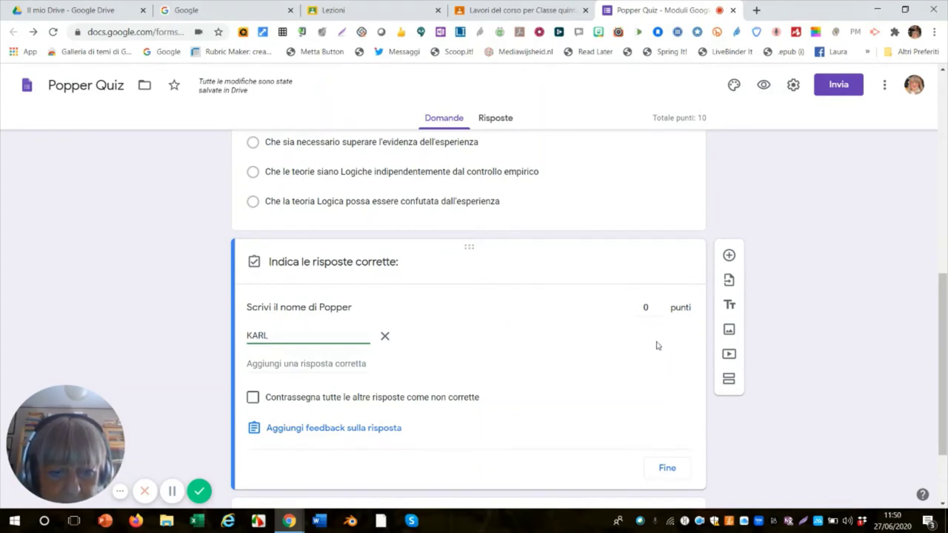
click(645, 308)
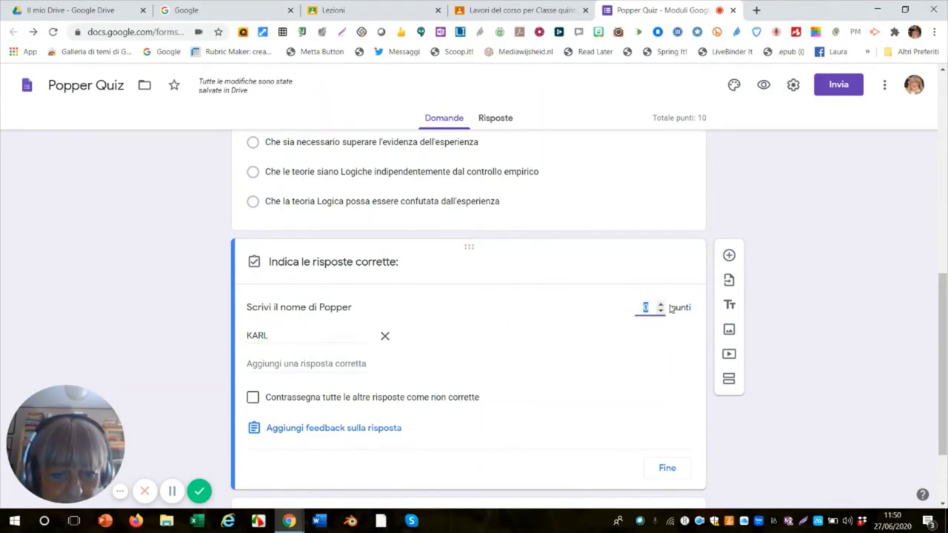
click(660, 305)
click(661, 305)
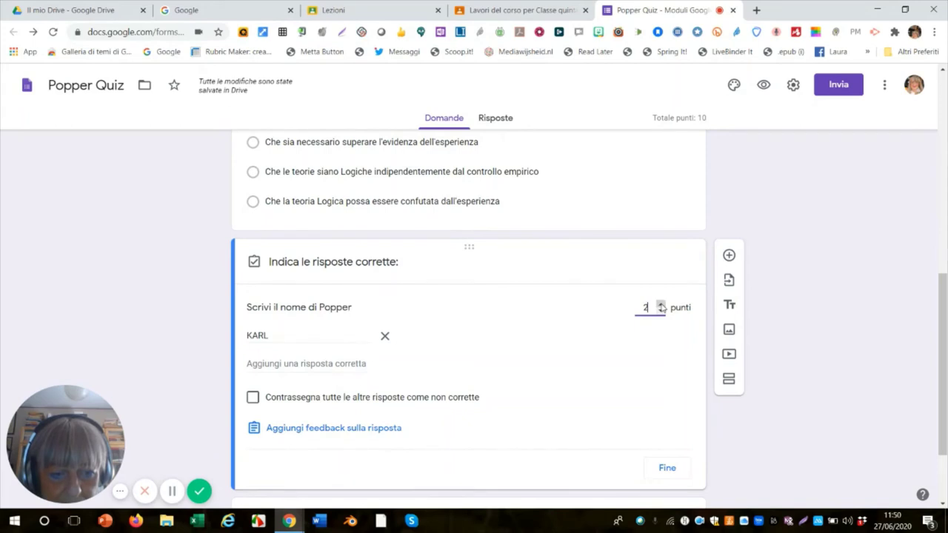
click(661, 305)
click(661, 305)
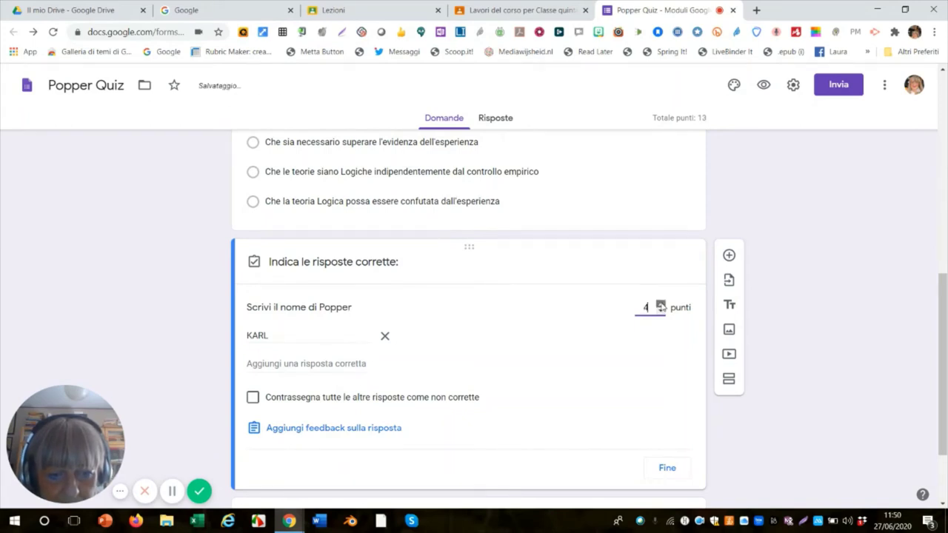
click(660, 304)
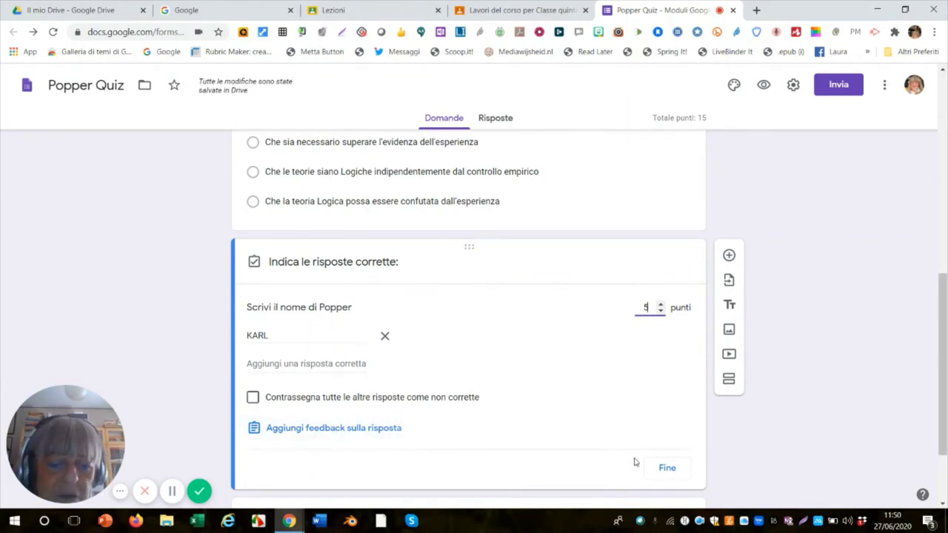
click(666, 469)
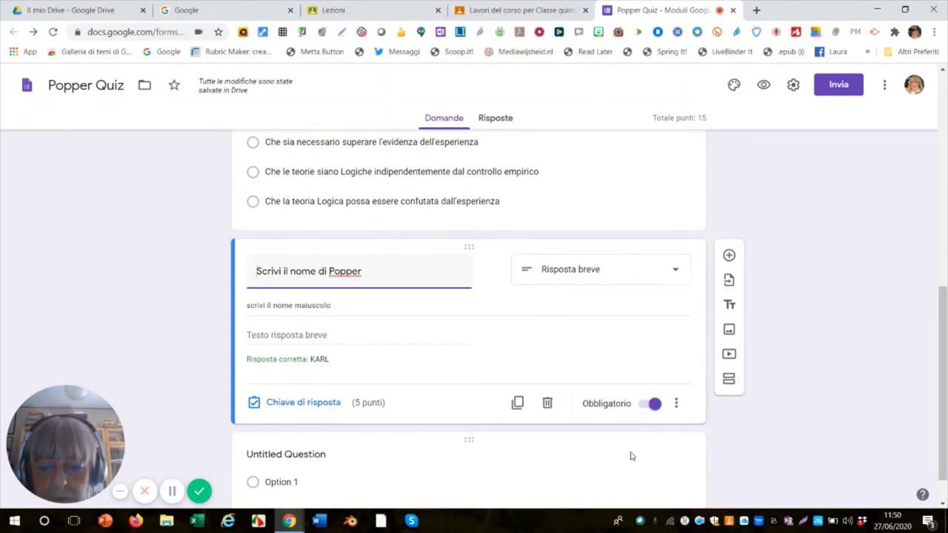
scroll(614, 429, down, 1)
Insert a new question below the Popper name question as Caselle di controllo.
scroll(613, 429, down, 1)
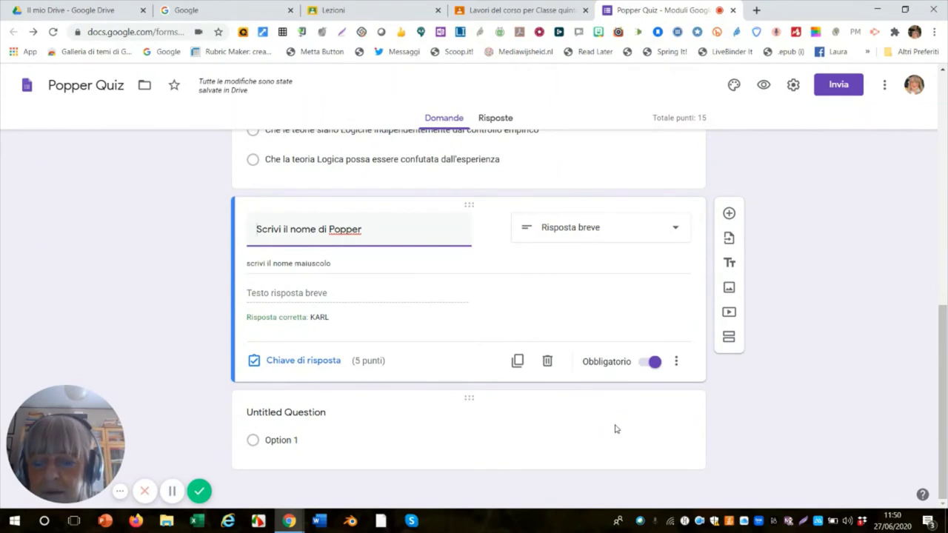
click(729, 213)
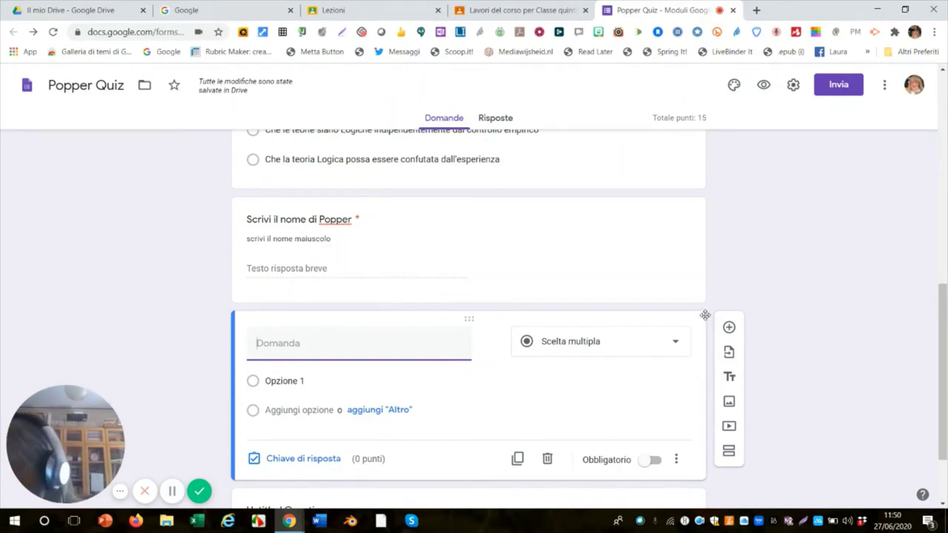
click(676, 343)
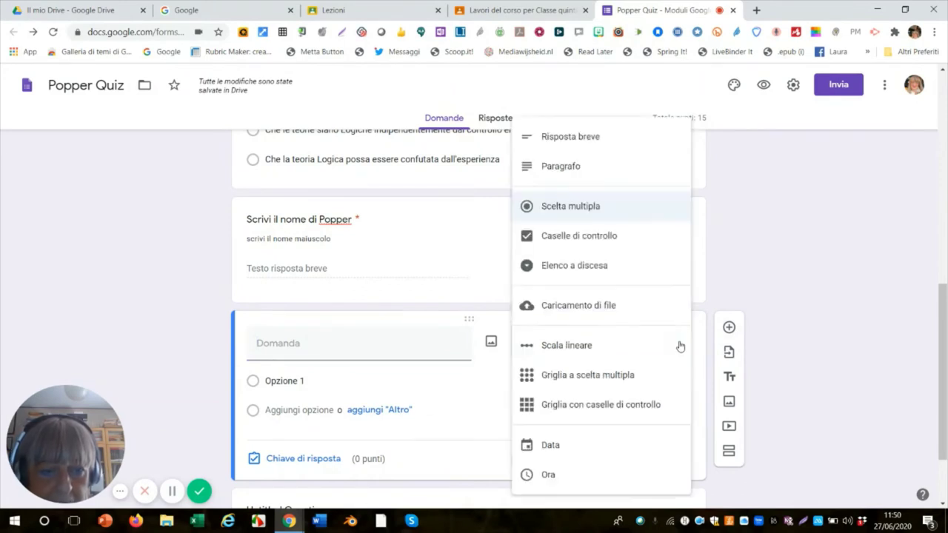
click(549, 237)
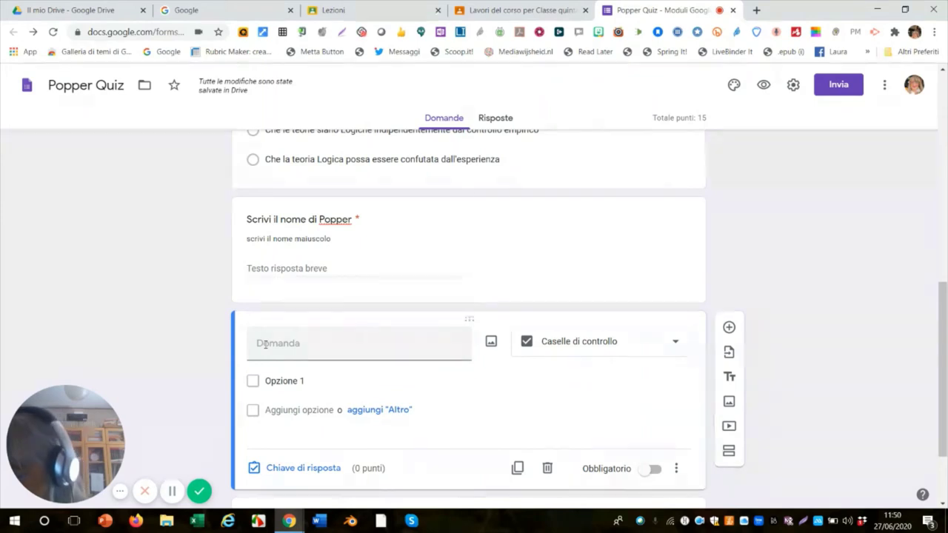
Title the checkbox question 'Popper è:' with Filosofo as its first option.
click(265, 344)
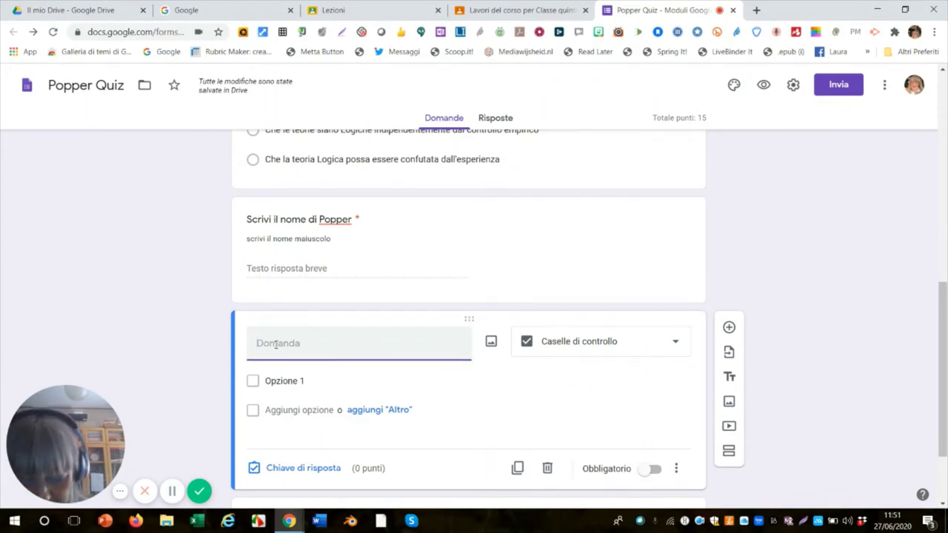
text(Popper)
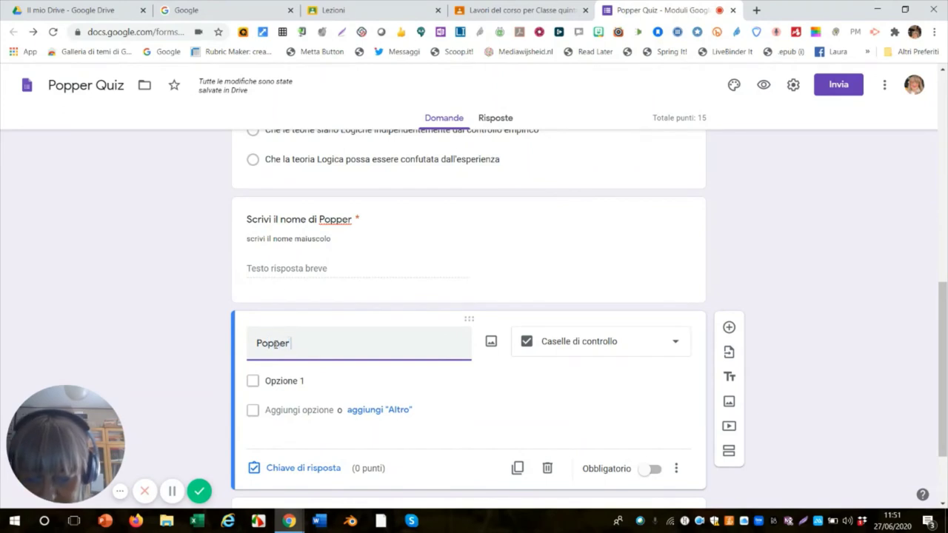
text( e)
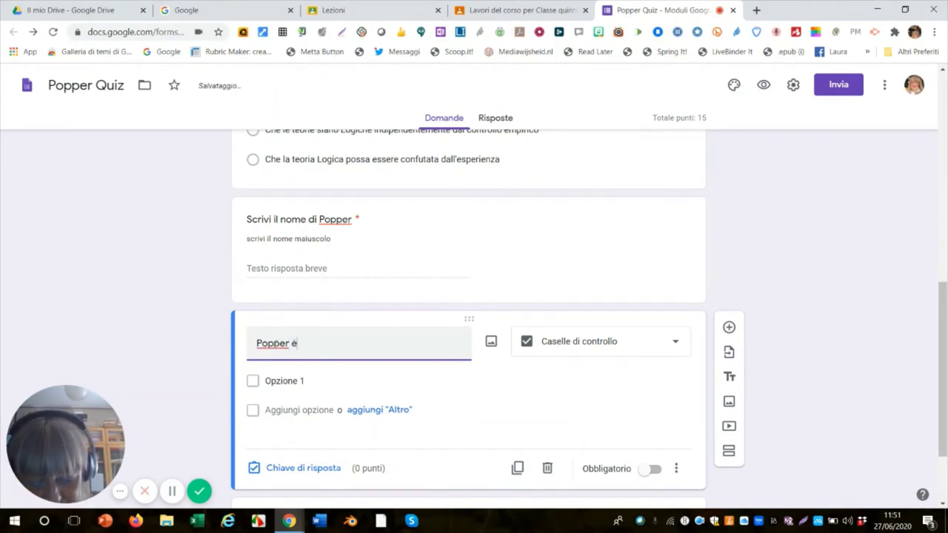
text(:)
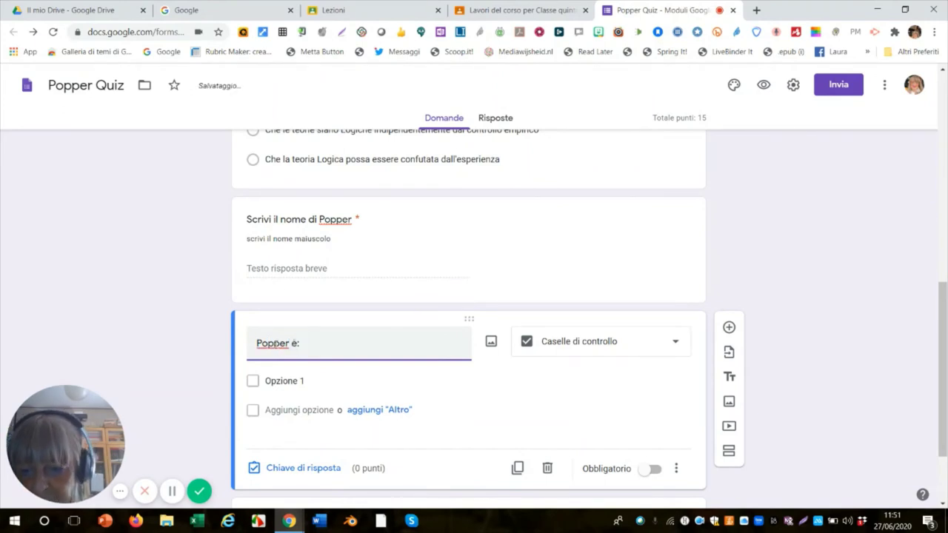
click(280, 379)
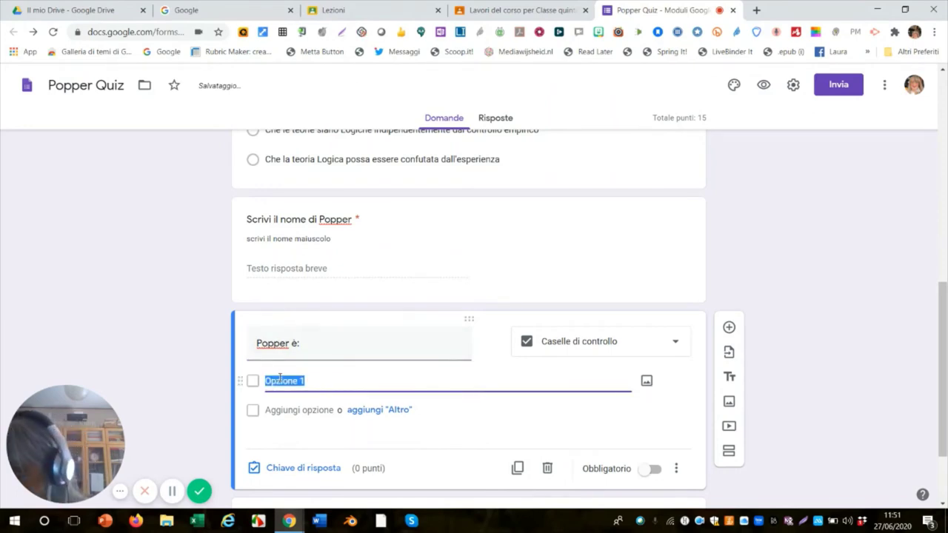
text(Fi)
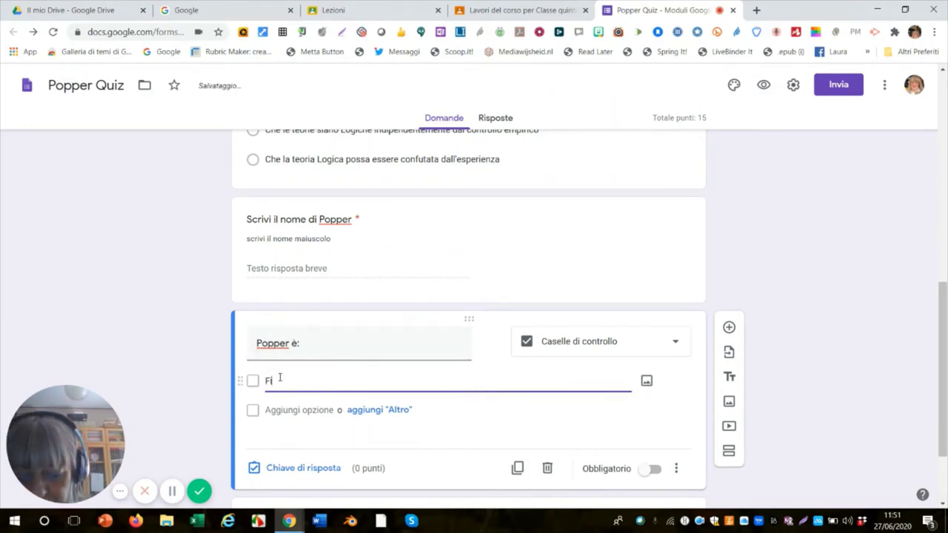
text(loso)
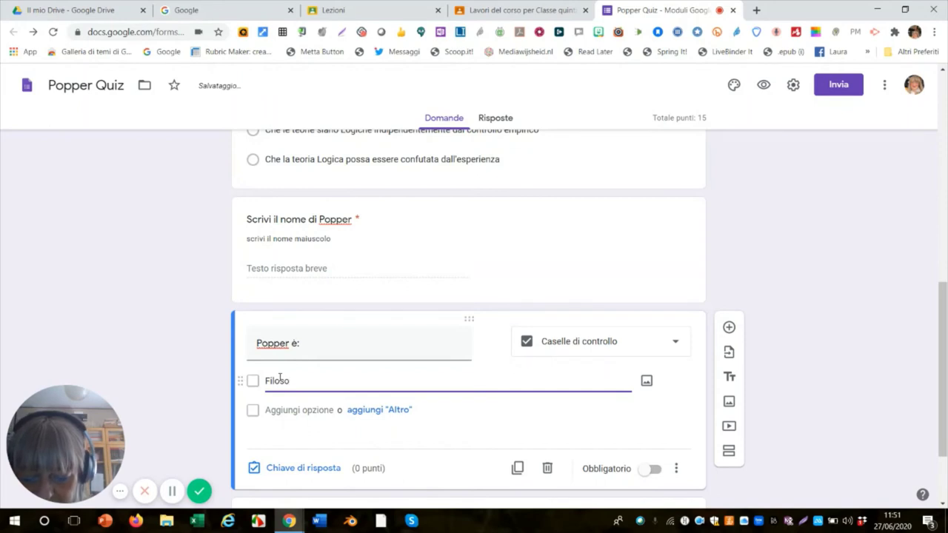
text(fo)
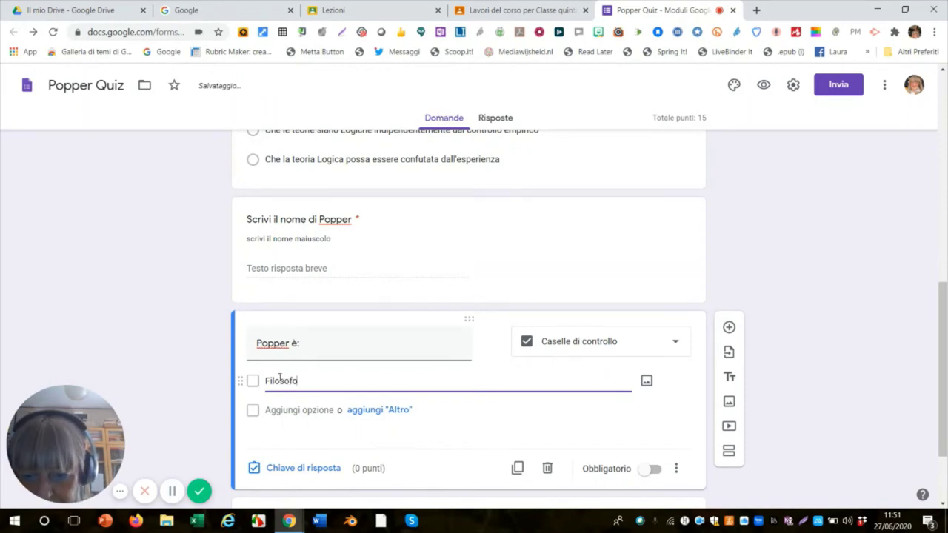
Add the options Epistemologo, Metafisico and Letterato, and make the question required.
key(Return)
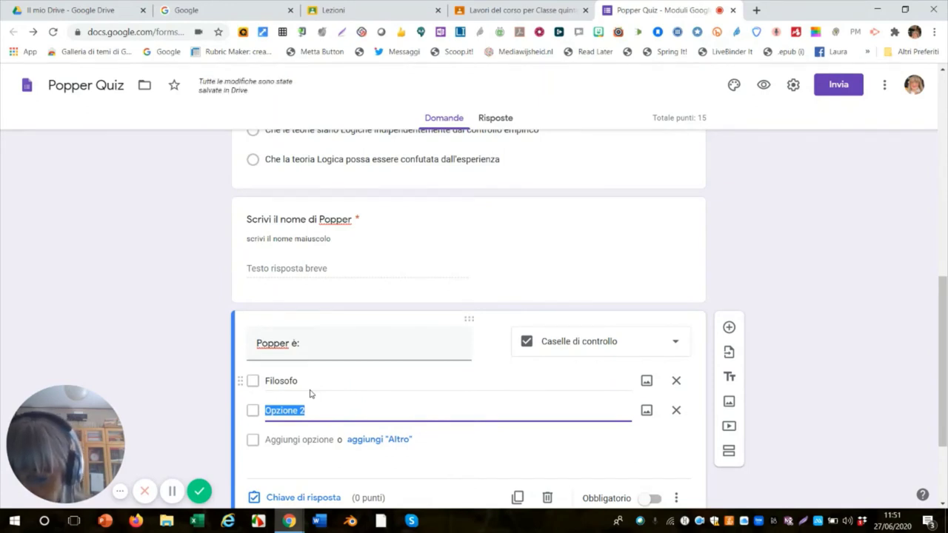
text(Epis)
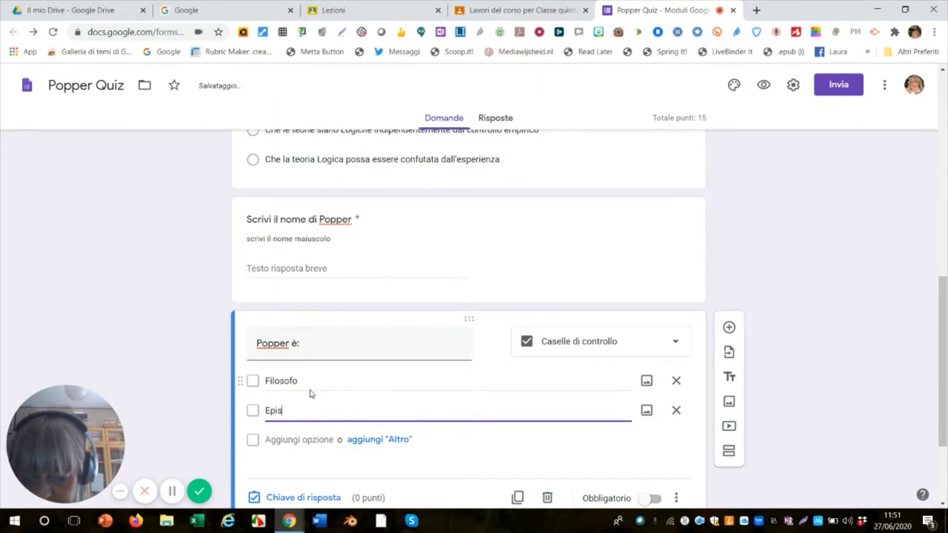
text(temolo)
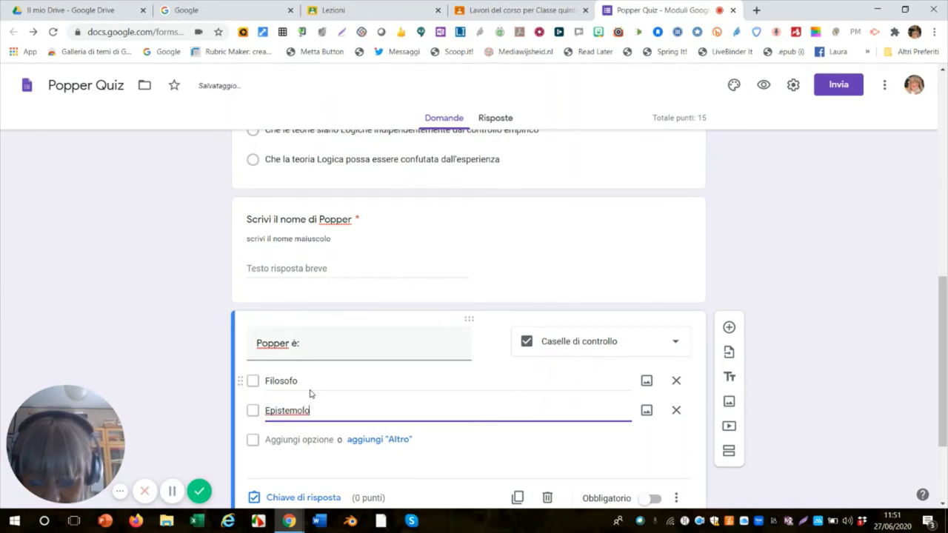
text(go)
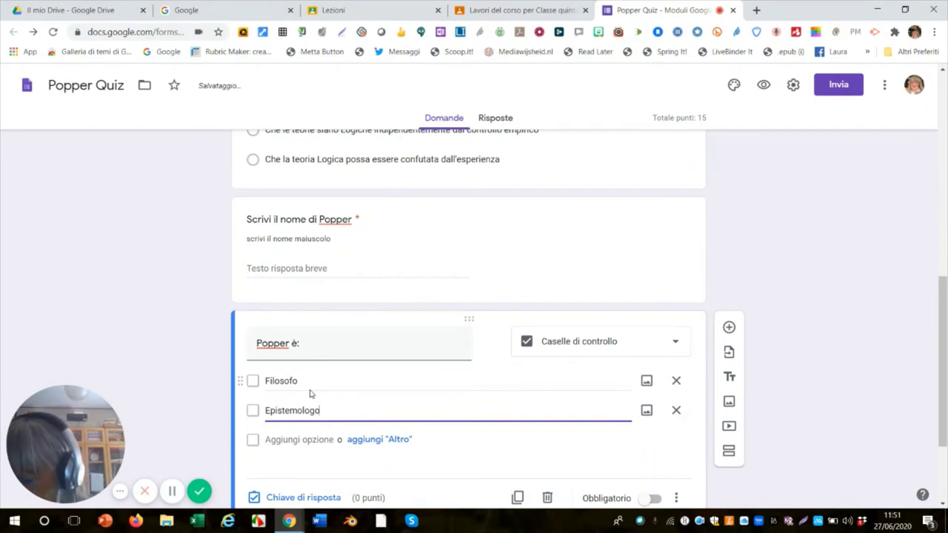
key(Return)
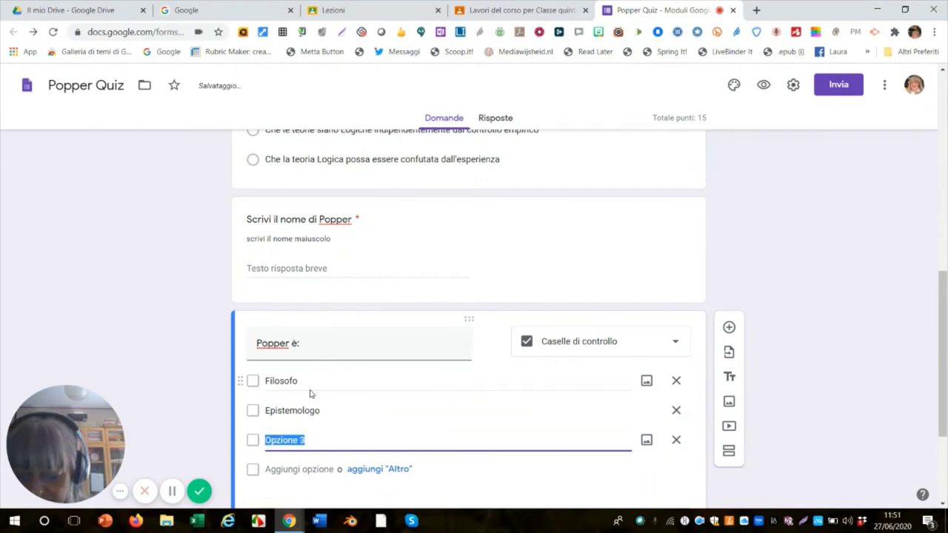
text(Meta)
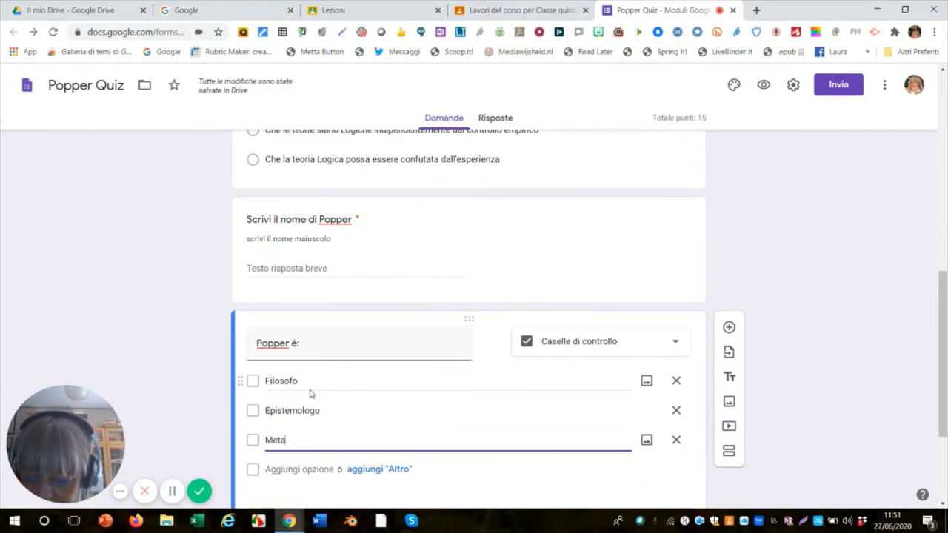
text(fisi)
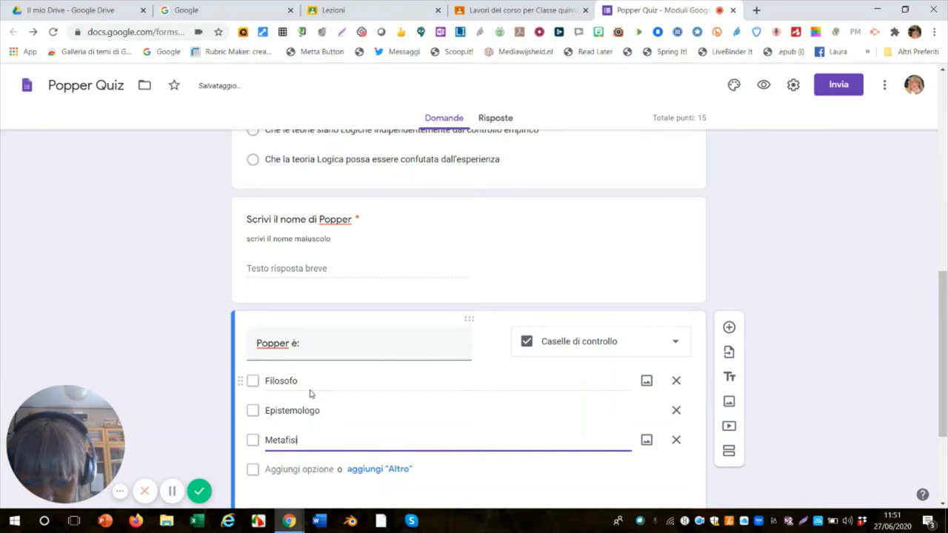
text(co)
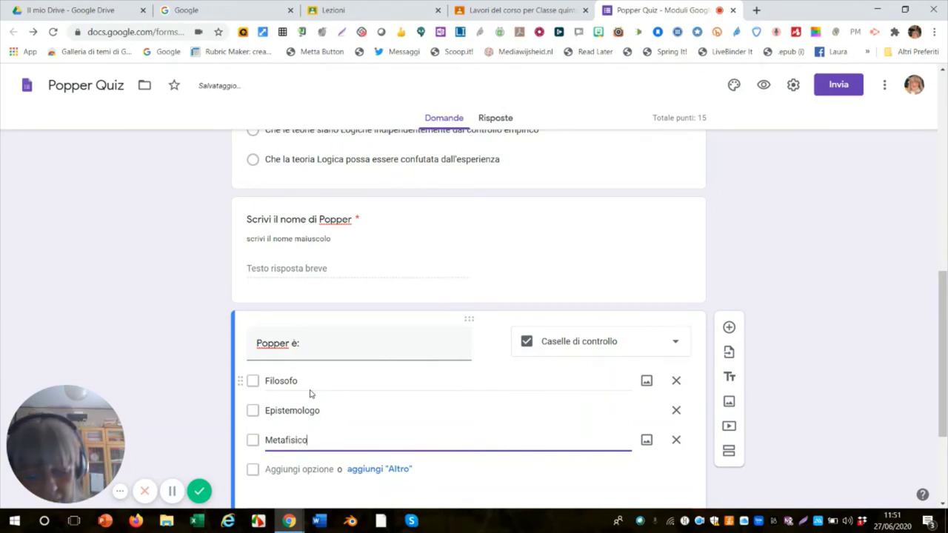
key(Return)
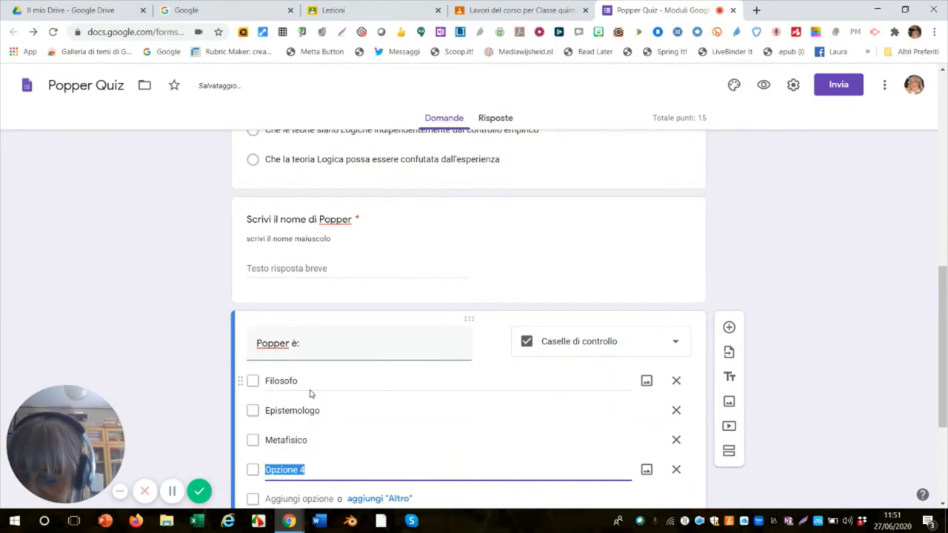
text(Lett)
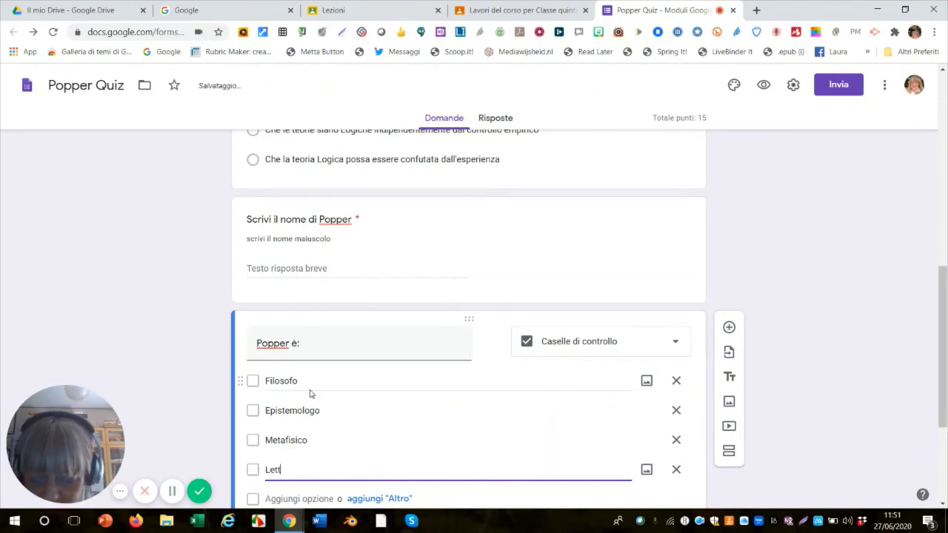
text(erato)
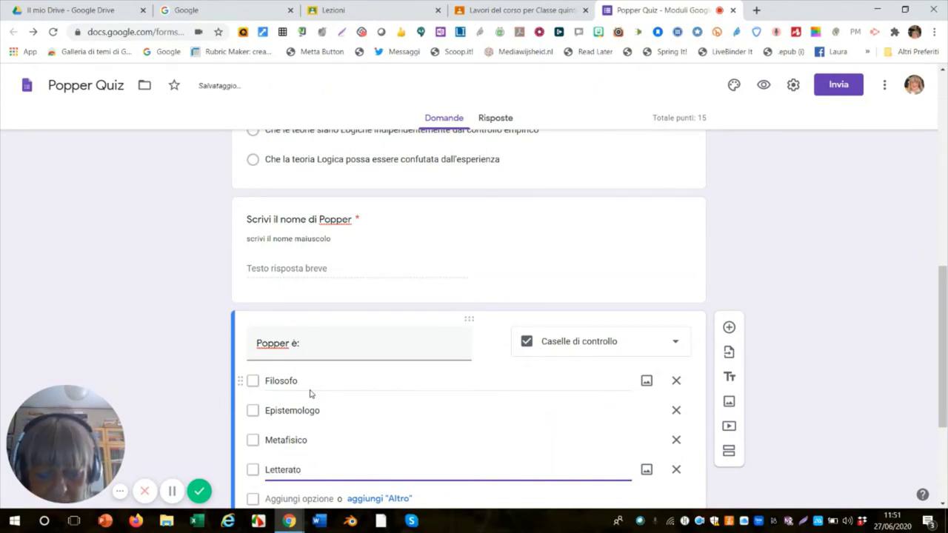
scroll(337, 381, down, 3)
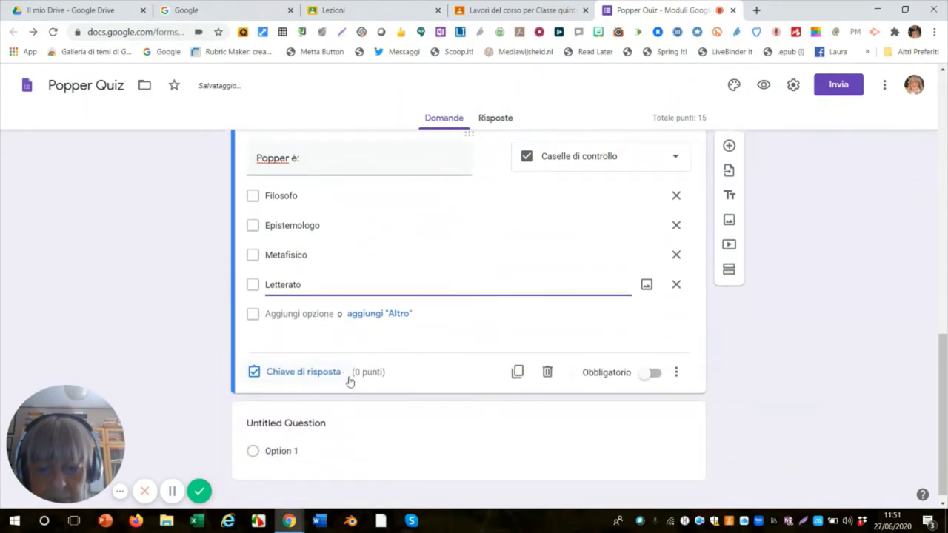
click(650, 376)
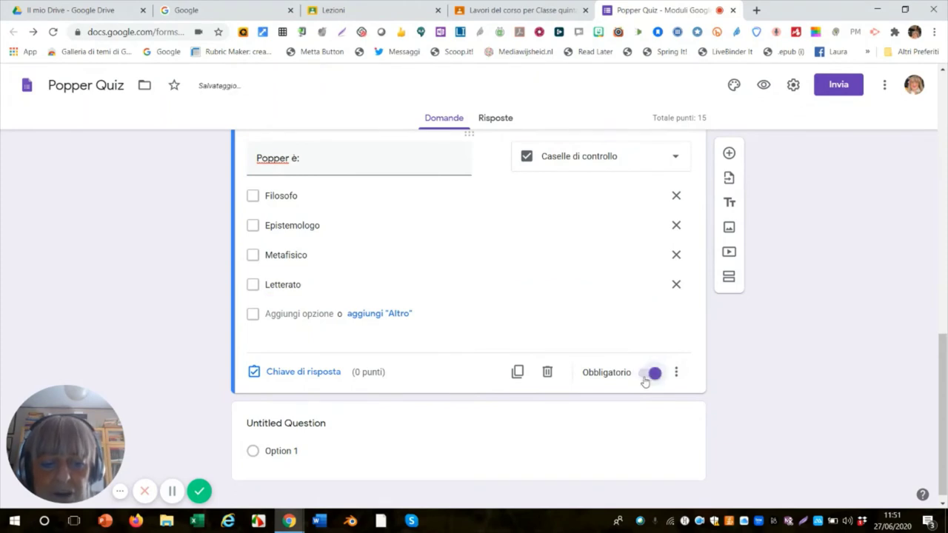
click(675, 375)
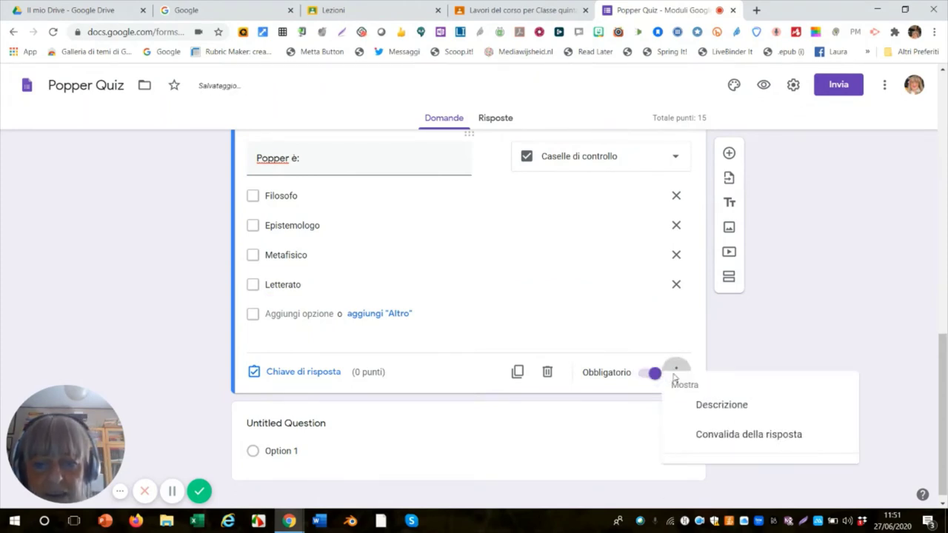
Under 'Popper è:', add the description 'Per ottenere il punteggio dovrai spuntare tutte le risposte esatte'.
click(741, 420)
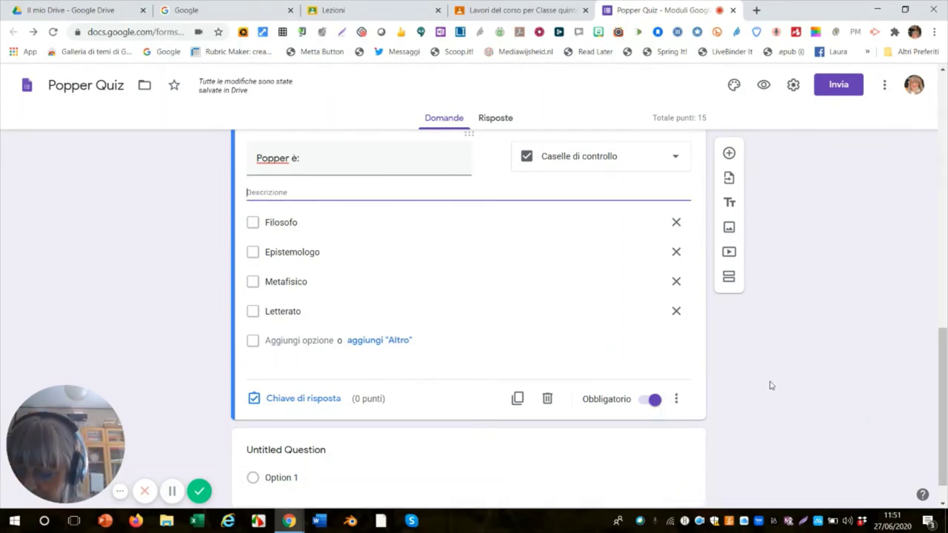
text(Oer)
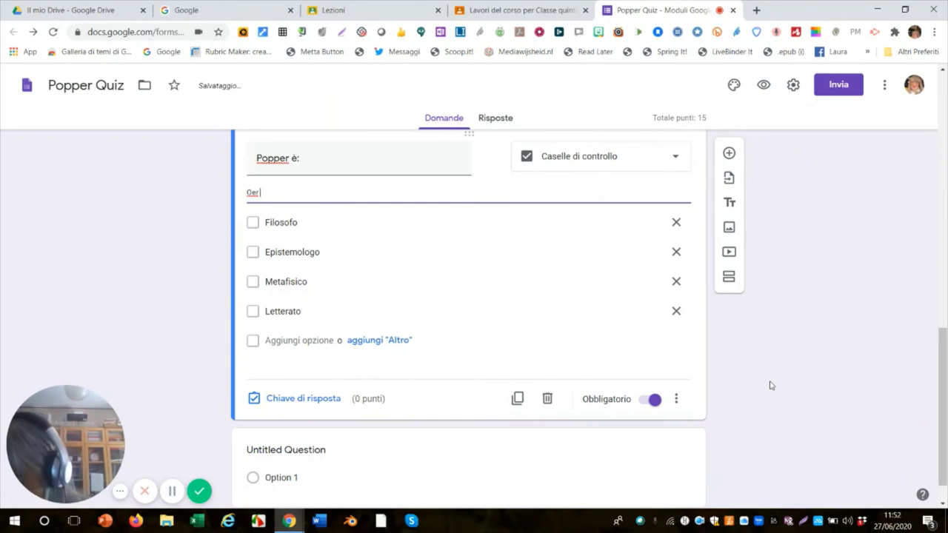
text( ott)
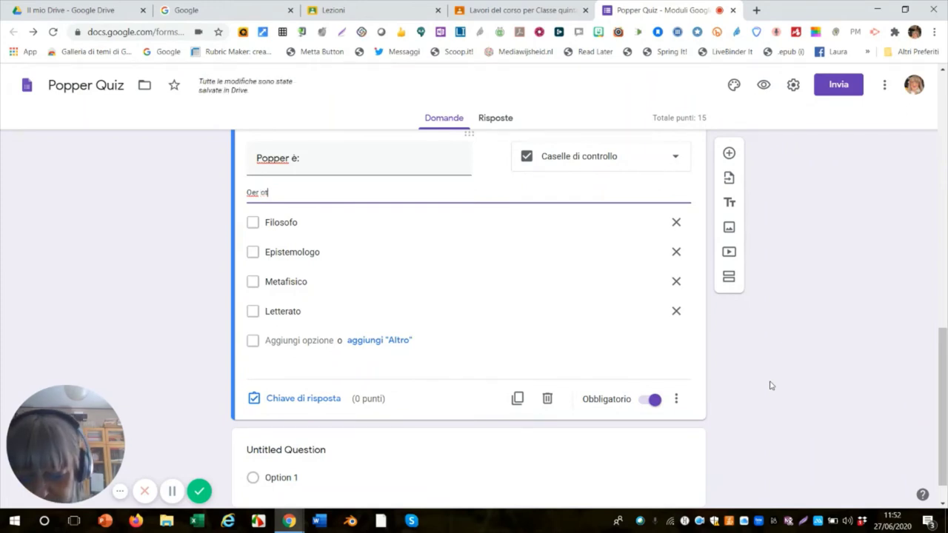
text(enere)
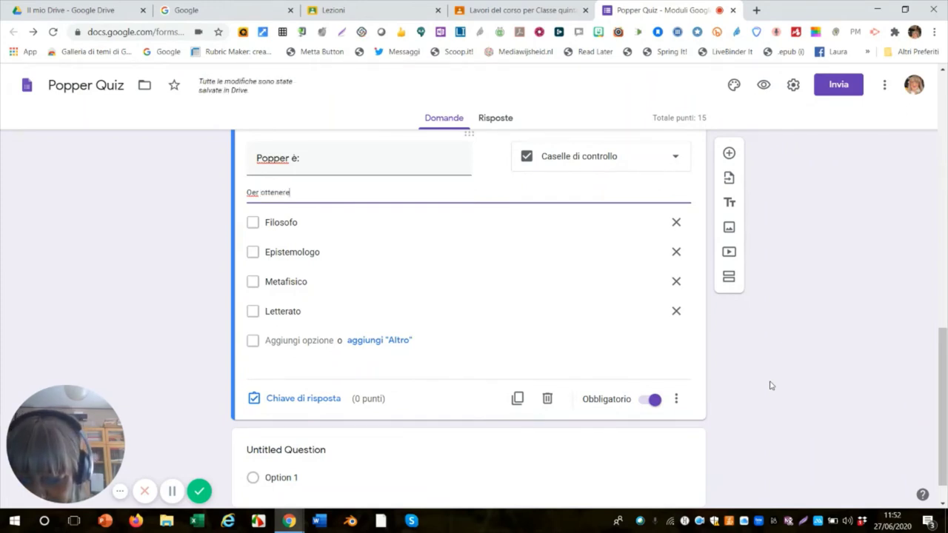
text( il p)
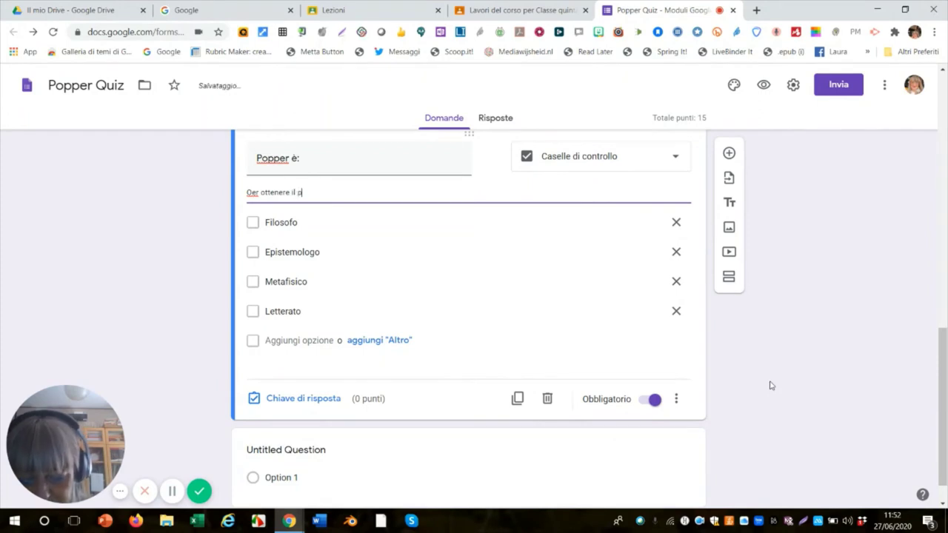
text(unte)
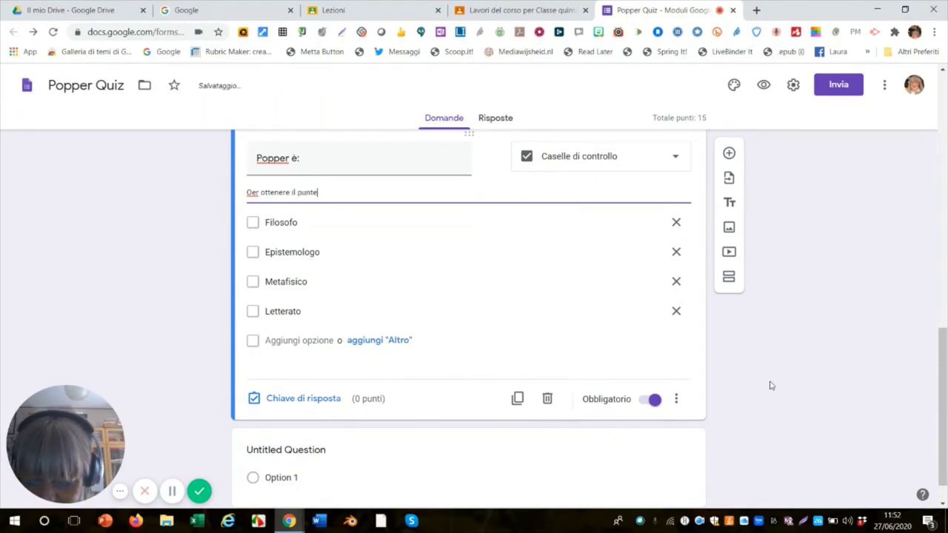
text(ggio)
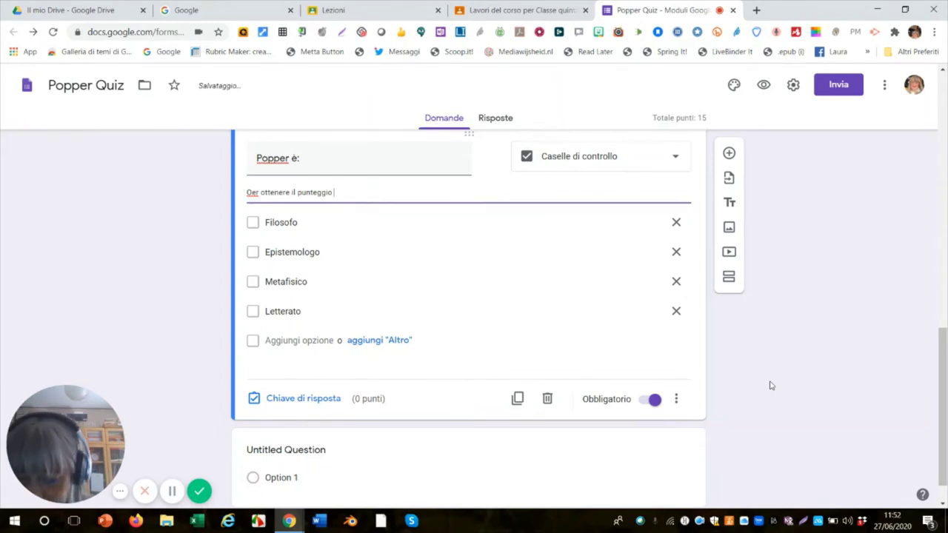
text( dovrai)
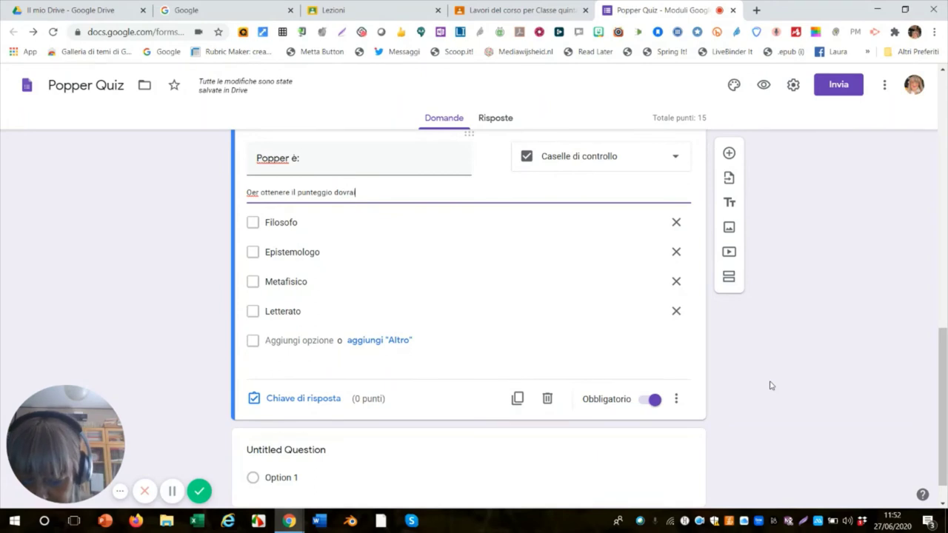
text( spun)
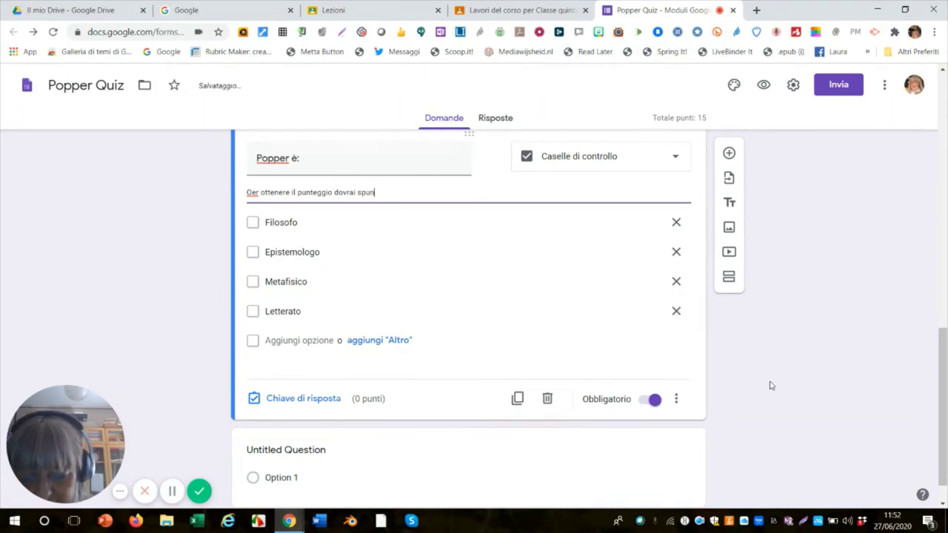
text(tare t)
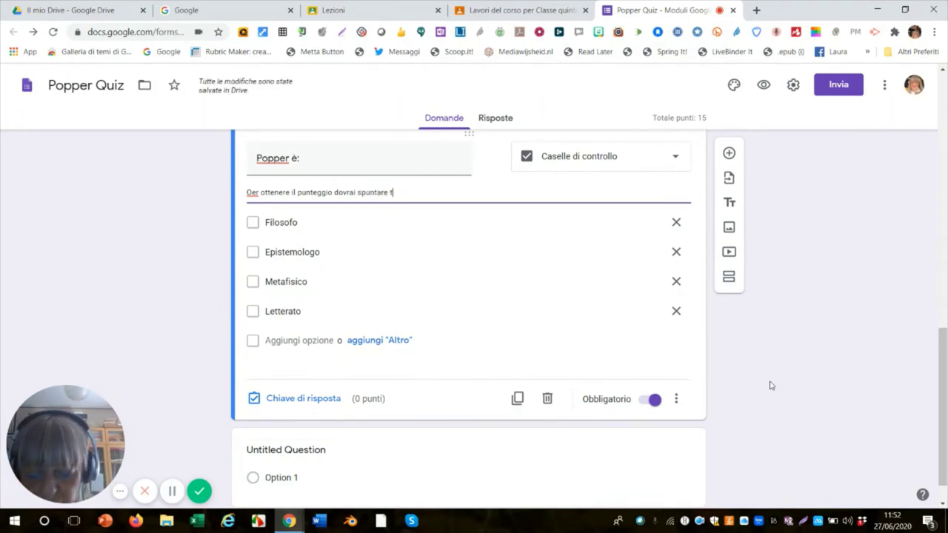
text(utte le)
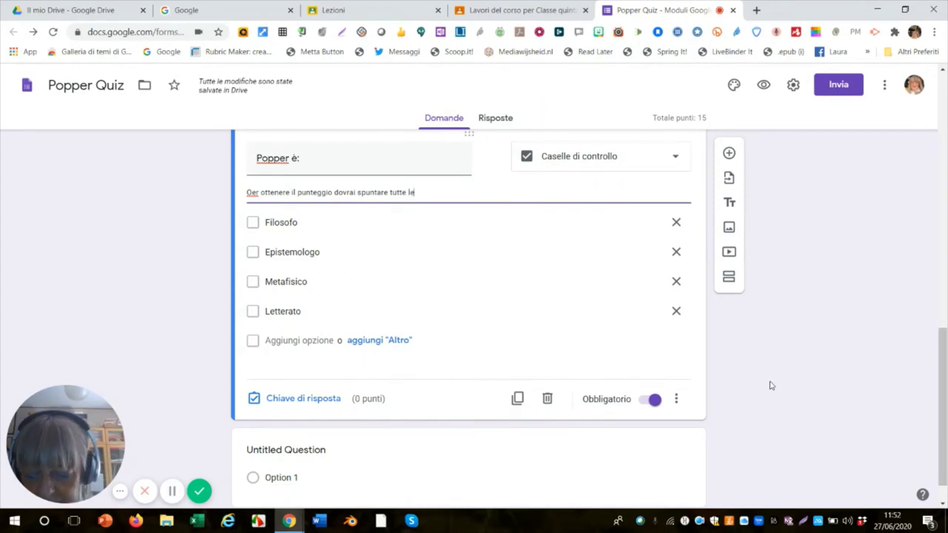
text( rispo)
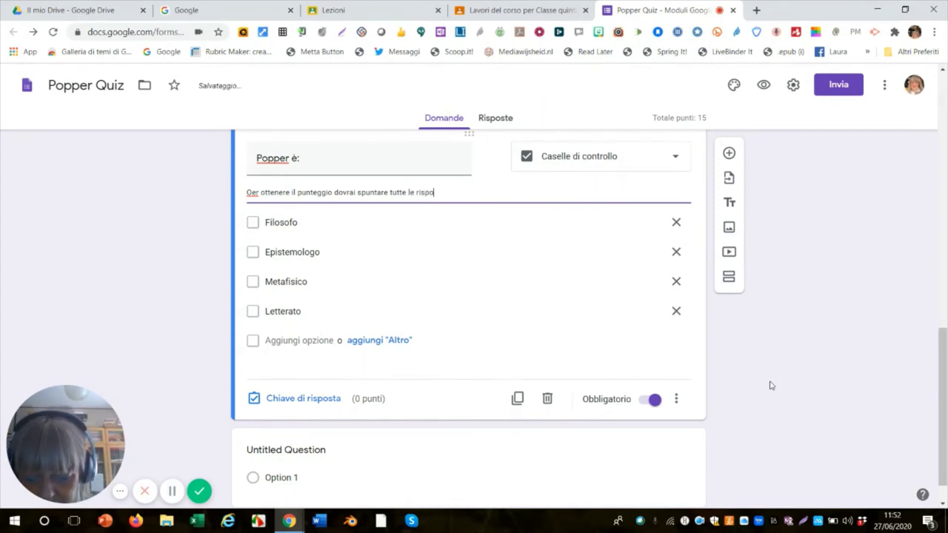
text(ste)
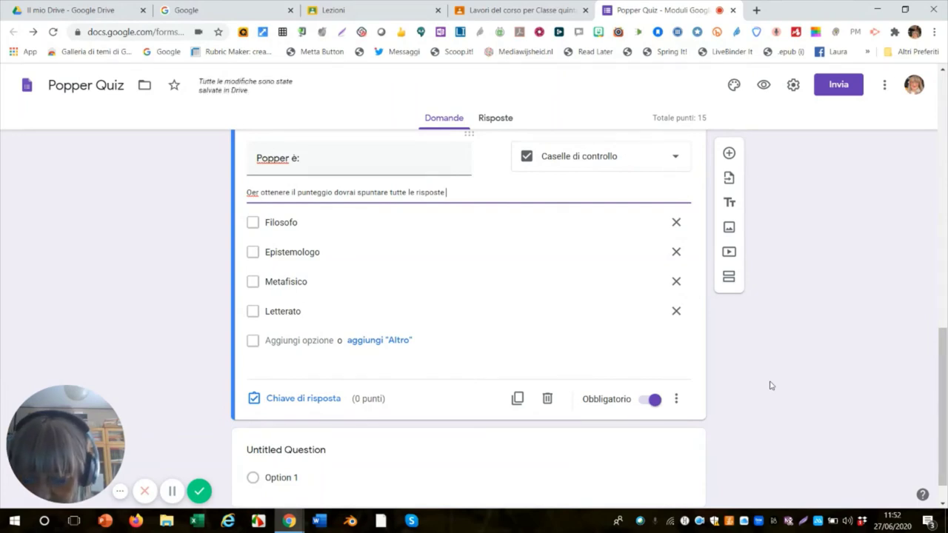
text( esatte)
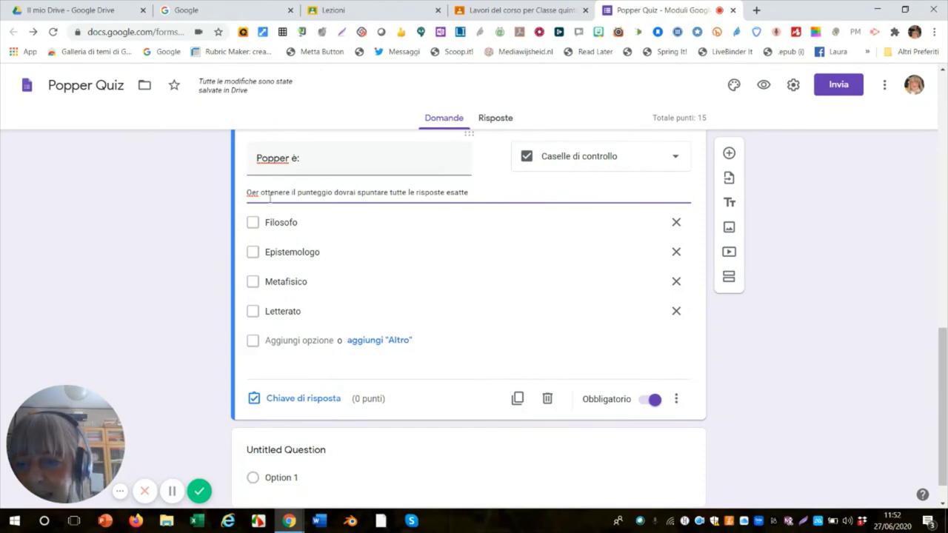
key(Home)
key(Delete)
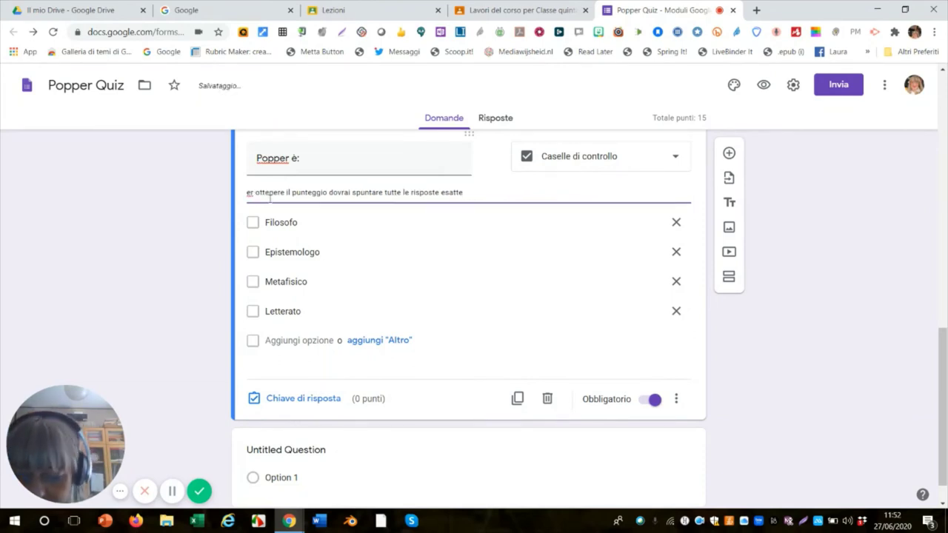
text(P)
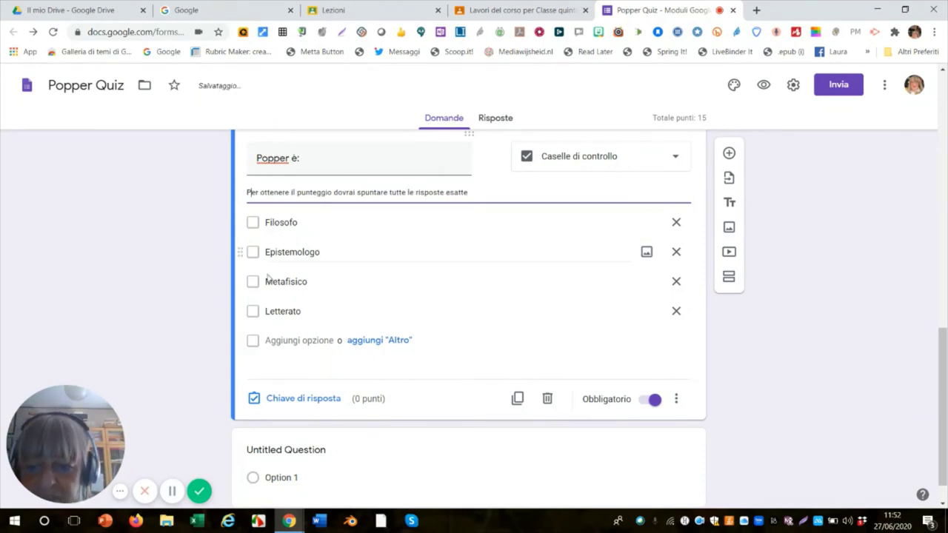
In the answer key, mark Filosofo and Epistemologo correct and set 5 points.
click(313, 399)
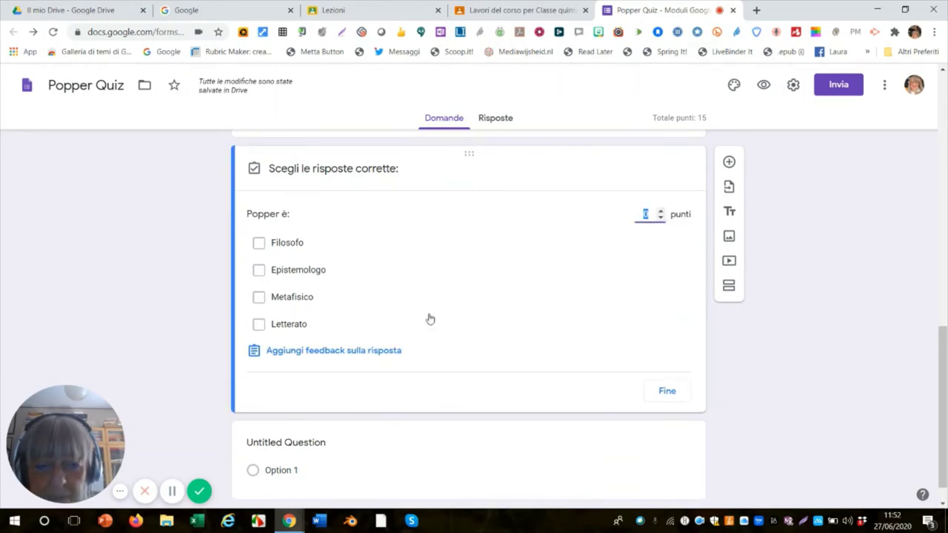
click(259, 246)
click(258, 270)
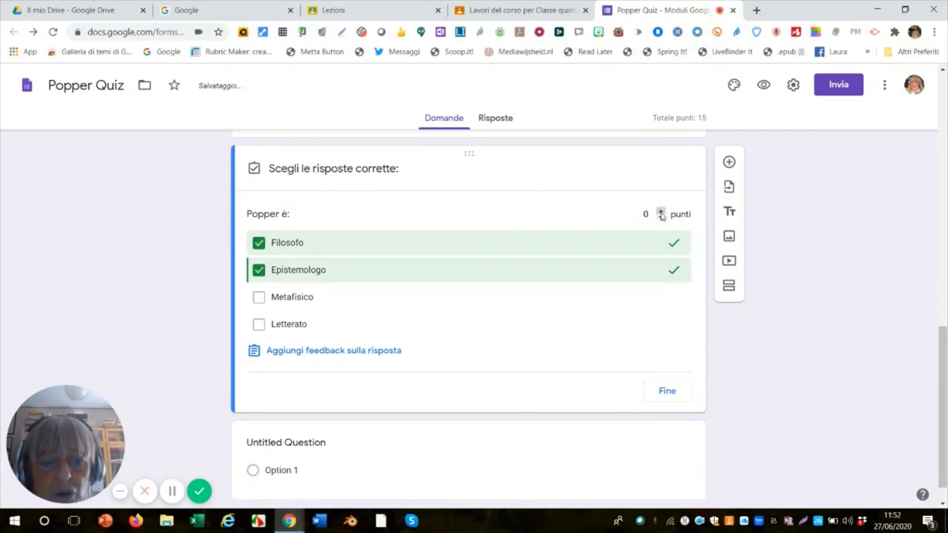
click(661, 212)
click(661, 212)
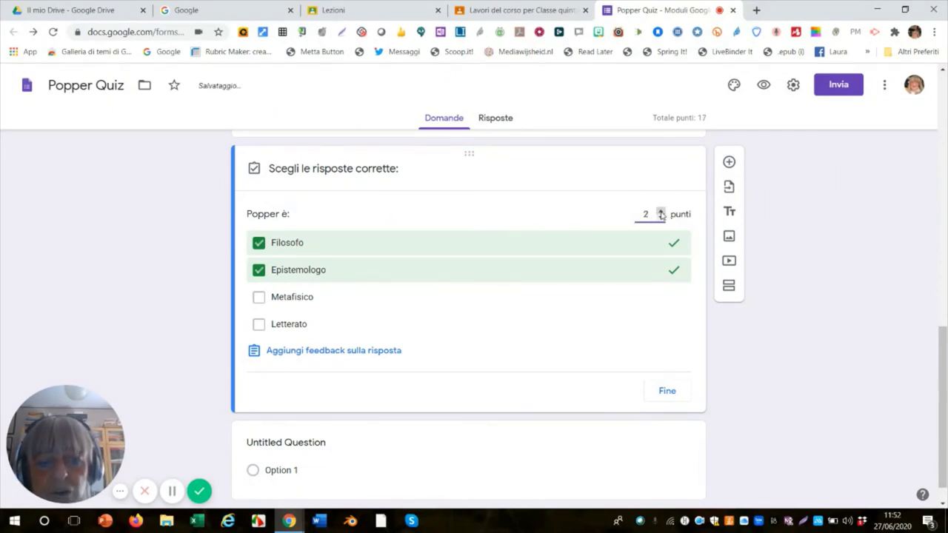
click(661, 212)
click(661, 212)
click(661, 211)
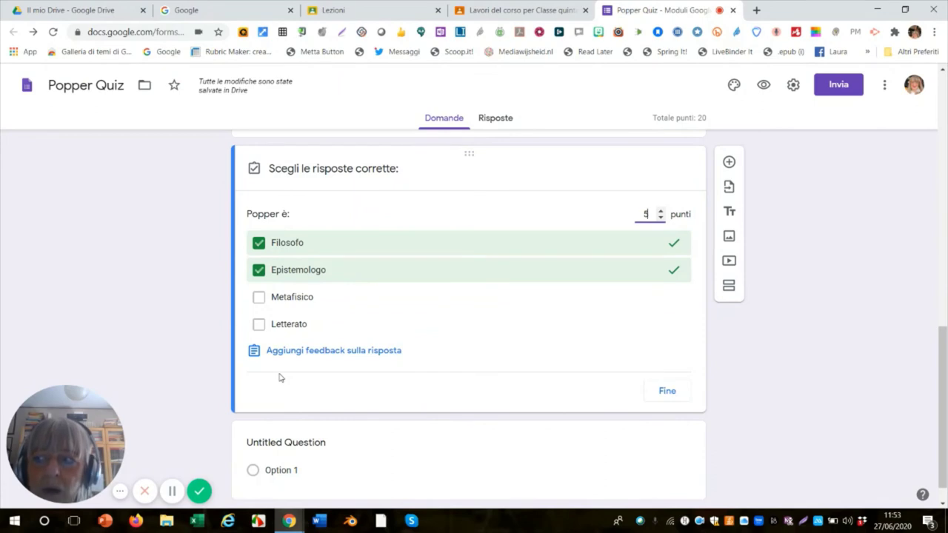
Add answer feedback: 'Riprova' for wrong answers and 'Esatto!' for correct ones.
click(312, 354)
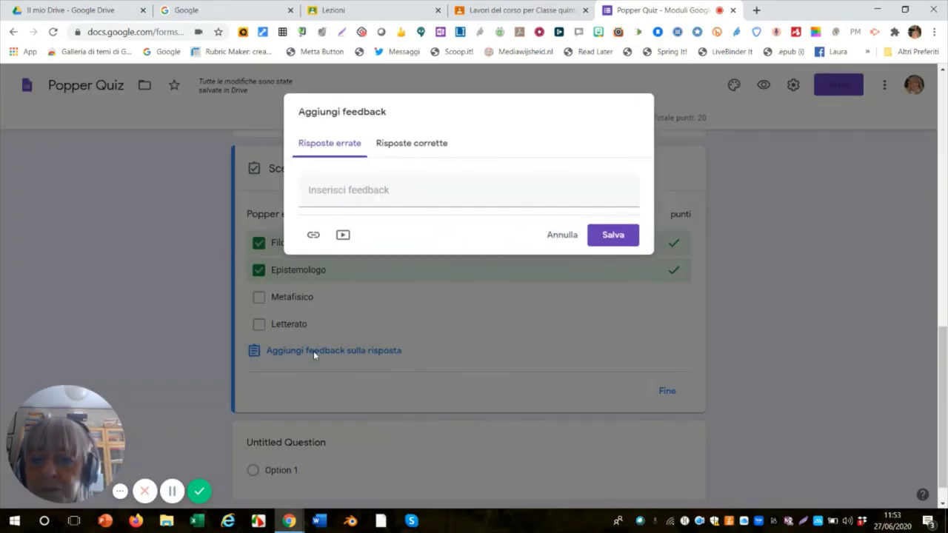
click(332, 192)
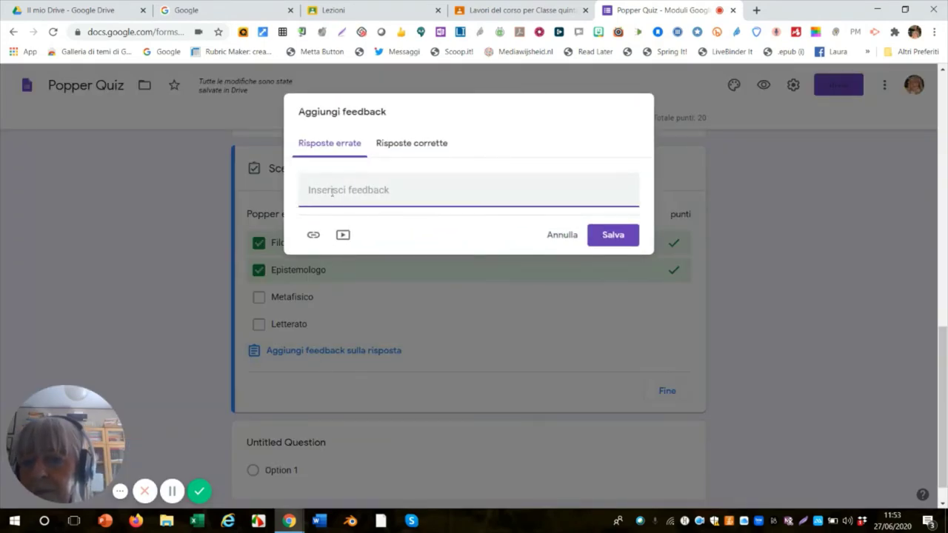
text(ri)
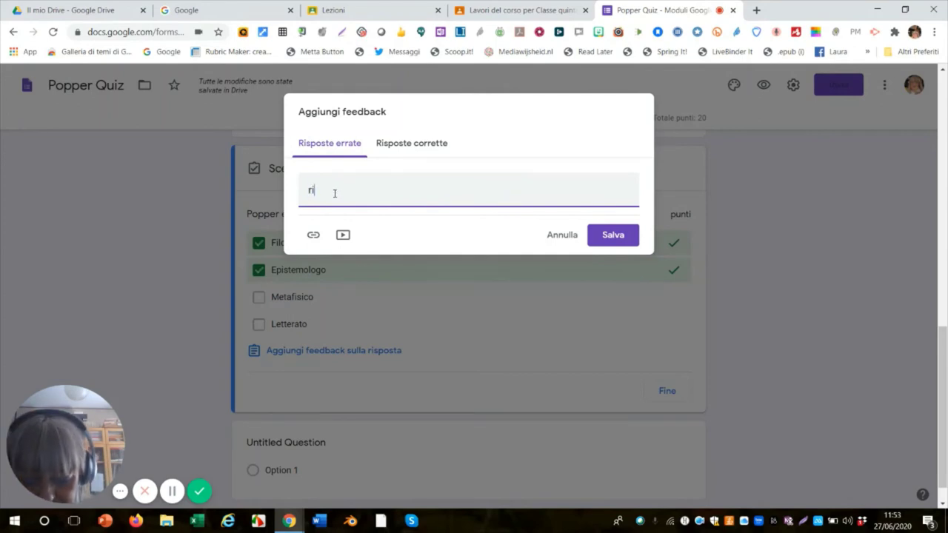
key(BackSpace)
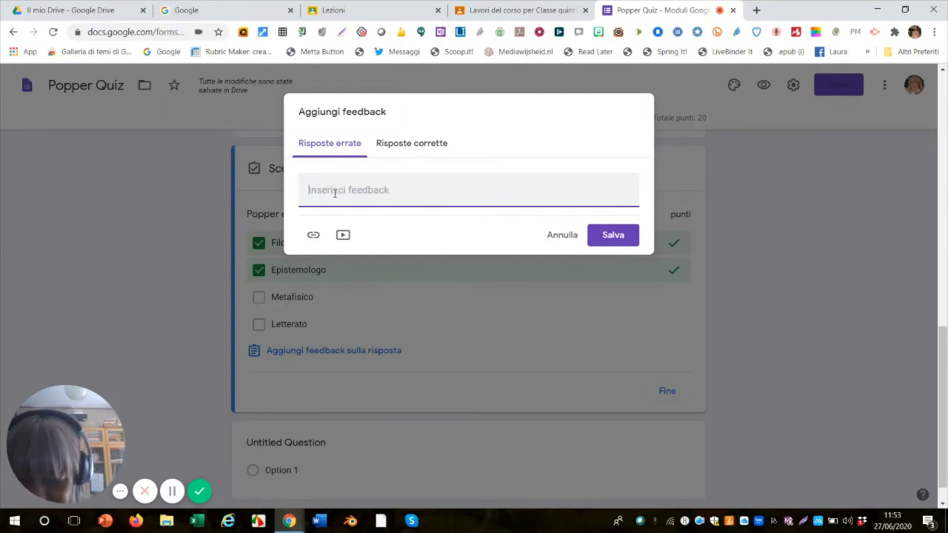
text(Rip)
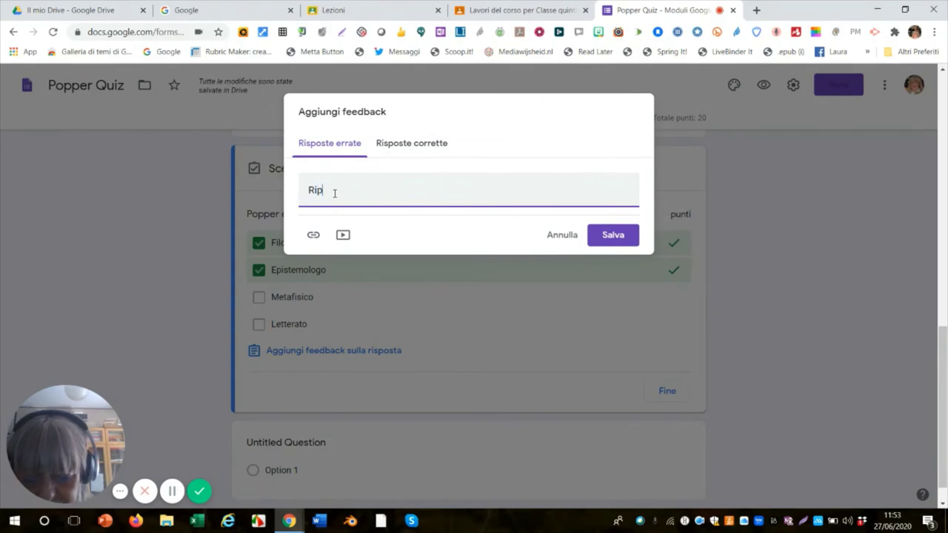
text(rova)
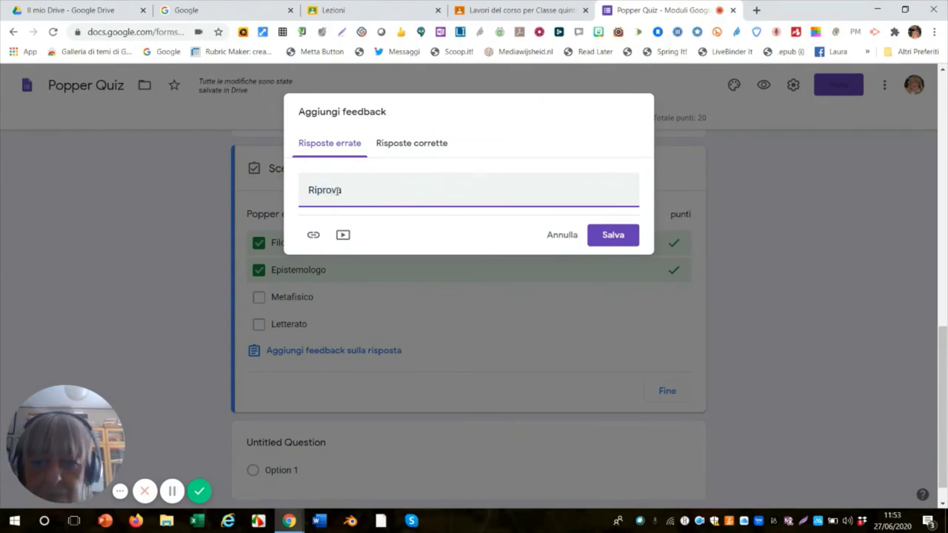
click(412, 151)
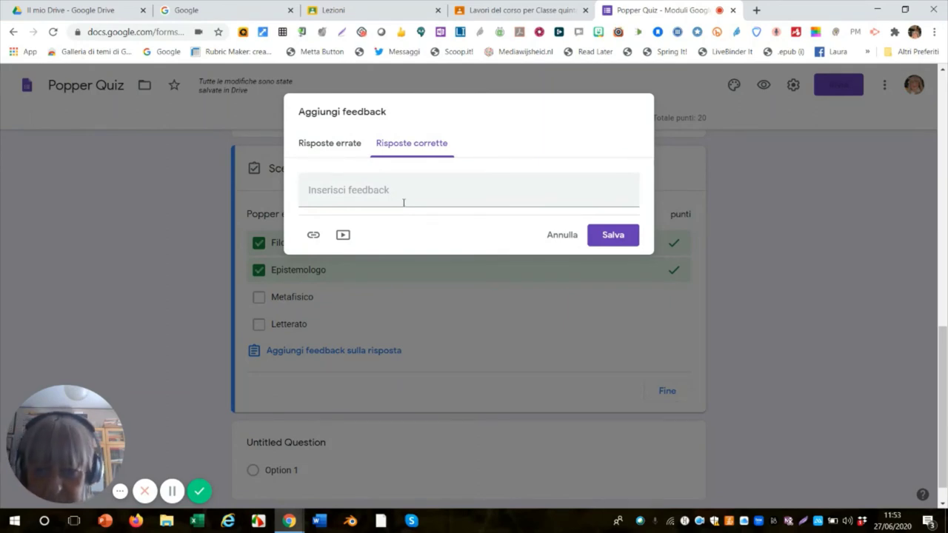
click(366, 189)
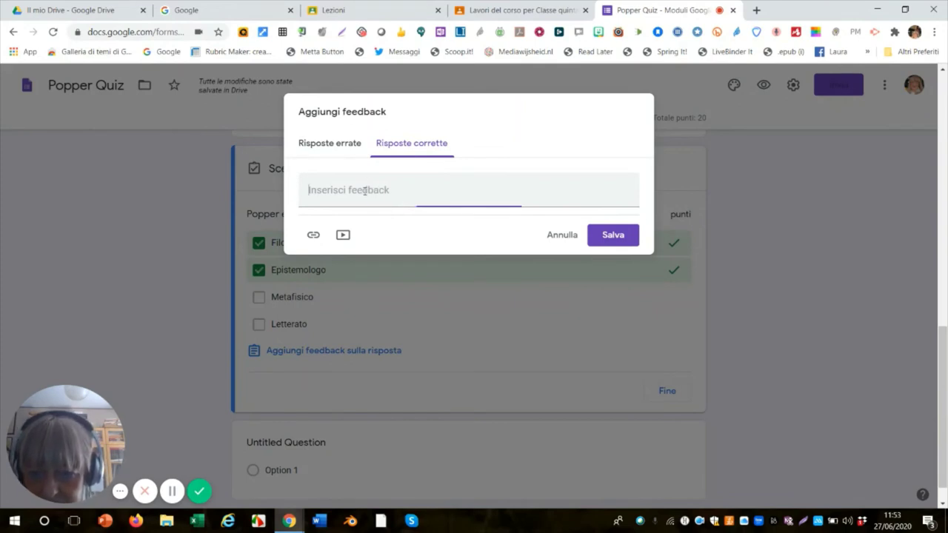
text(Esatto)
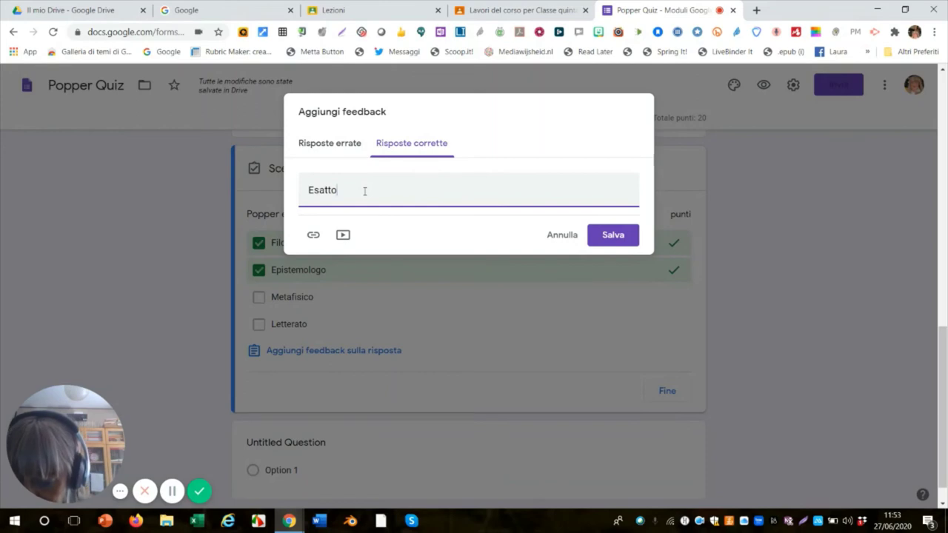
text(!)
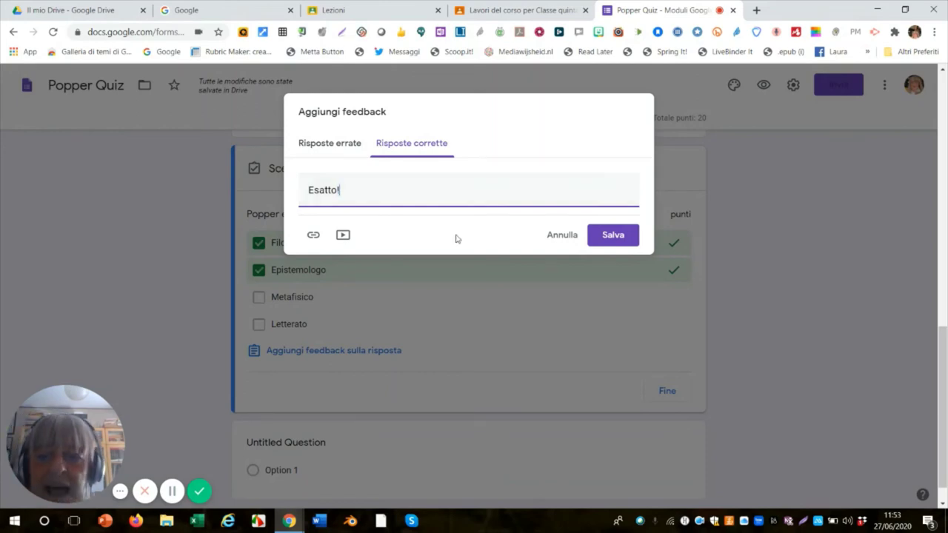
click(606, 234)
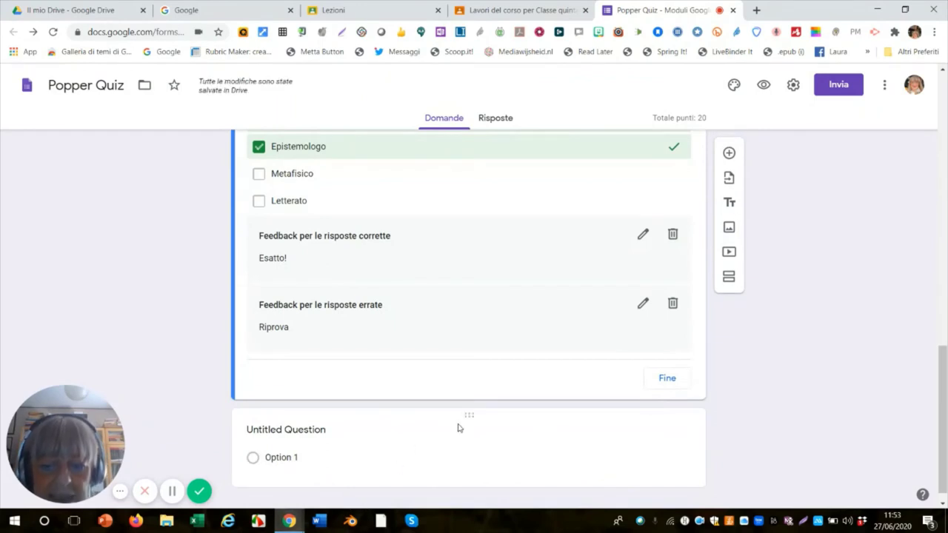
Close the 'Popper è:' answer key and scroll through the 20-point quiz.
click(667, 379)
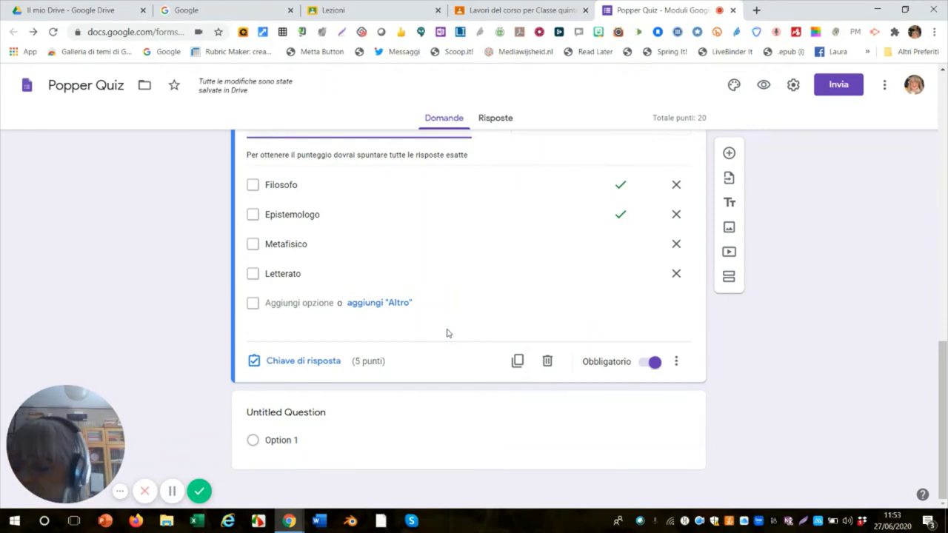
scroll(446, 332, up, 6)
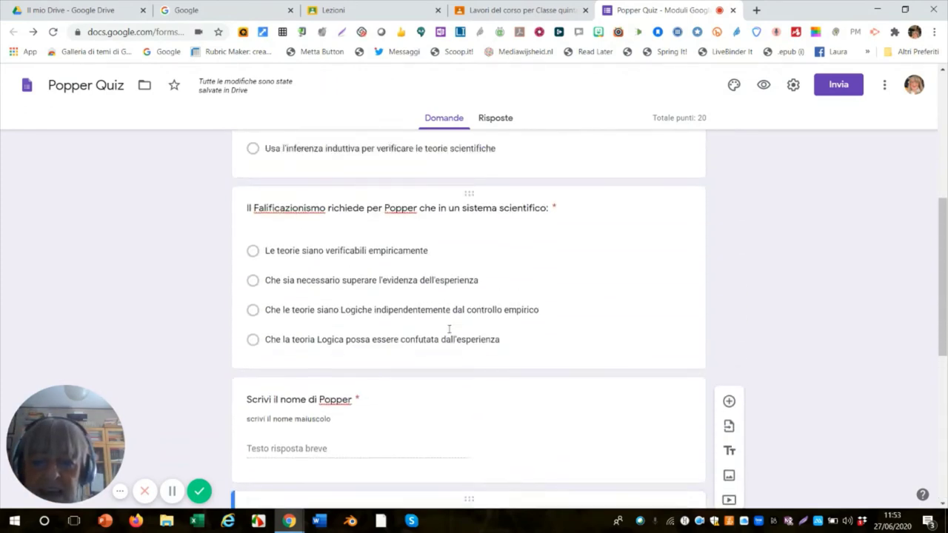
scroll(449, 328, up, 4)
scroll(449, 329, down, 5)
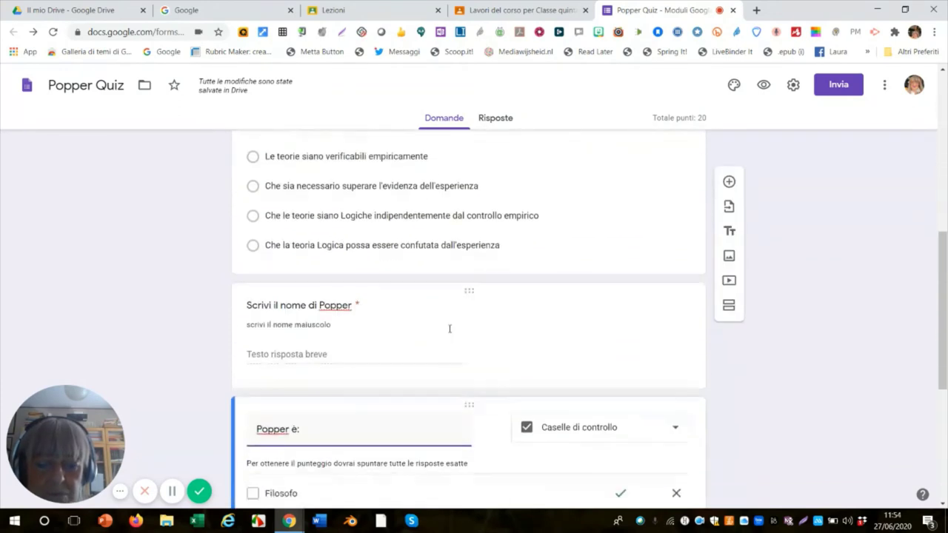
scroll(448, 329, down, 2)
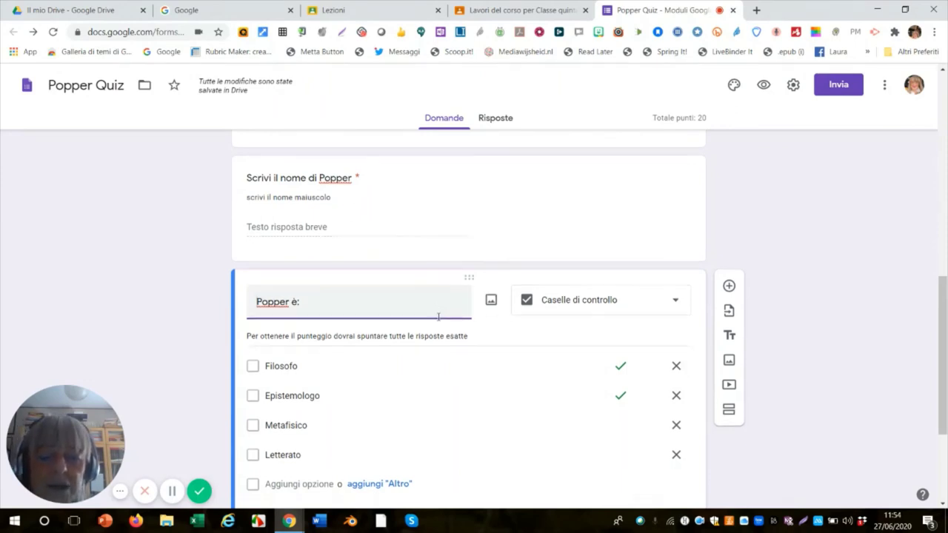
scroll(439, 319, down, 3)
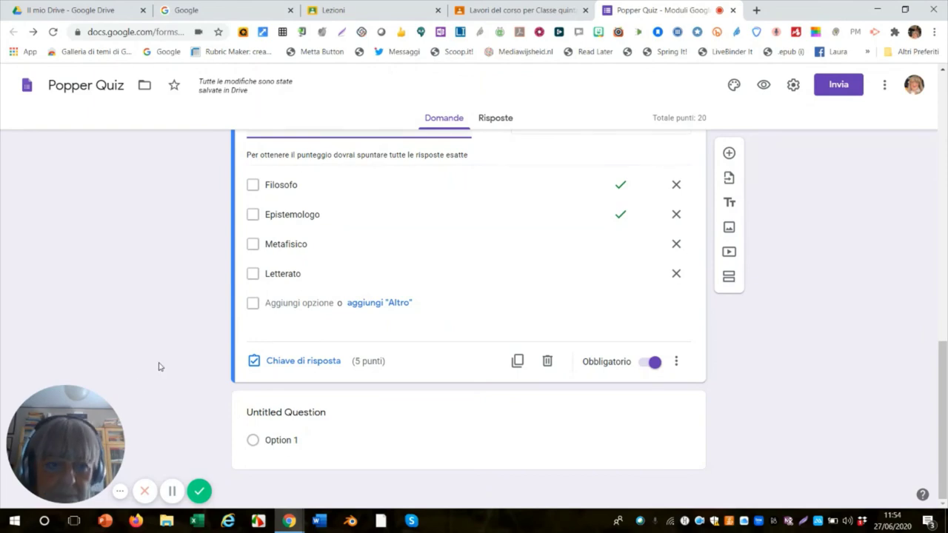
scroll(173, 360, up, 6)
scroll(178, 357, up, 4)
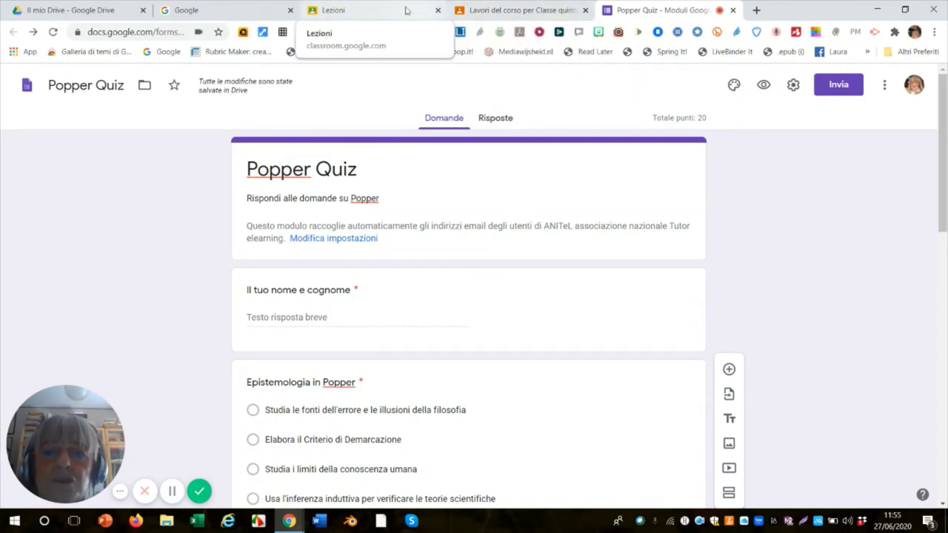
Reload Classroom's Lavori del corso page and open the Popper quiz draft for editing.
click(508, 19)
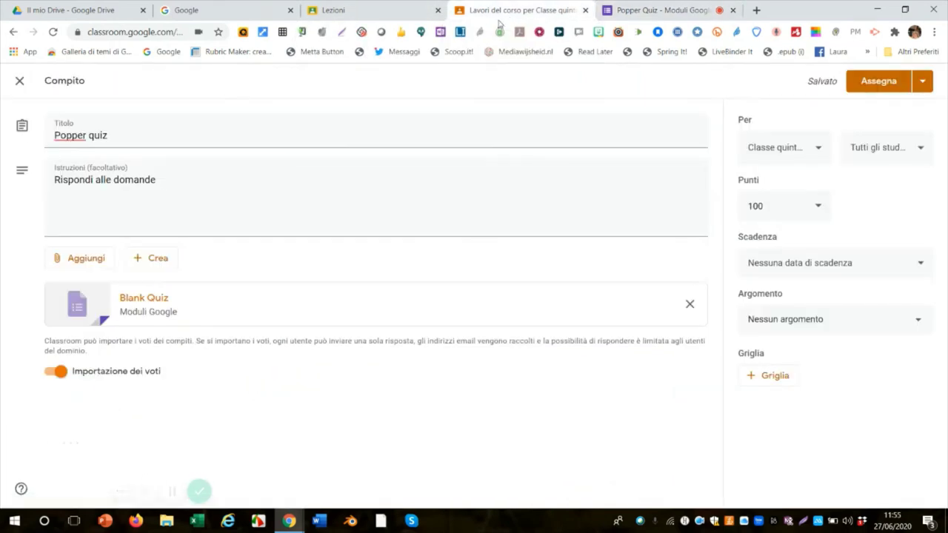
right_click(309, 102)
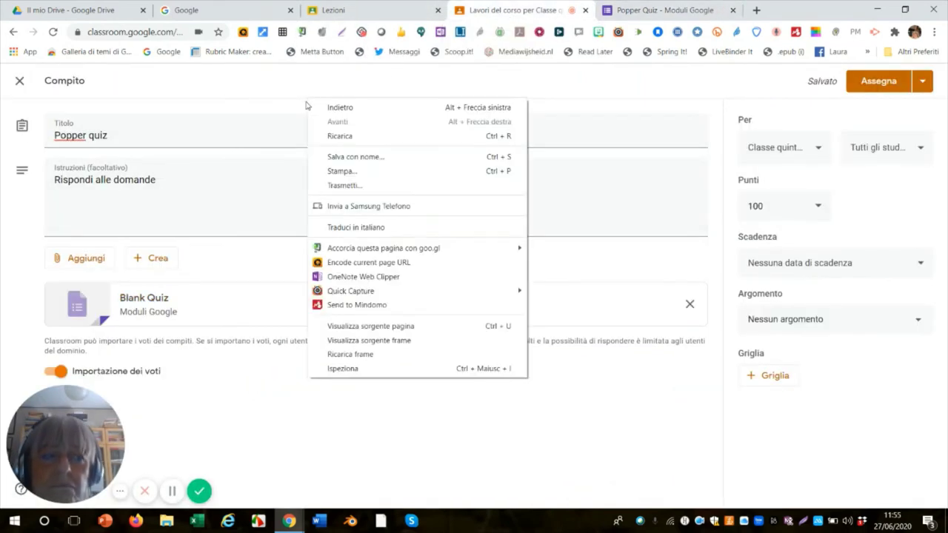
click(352, 142)
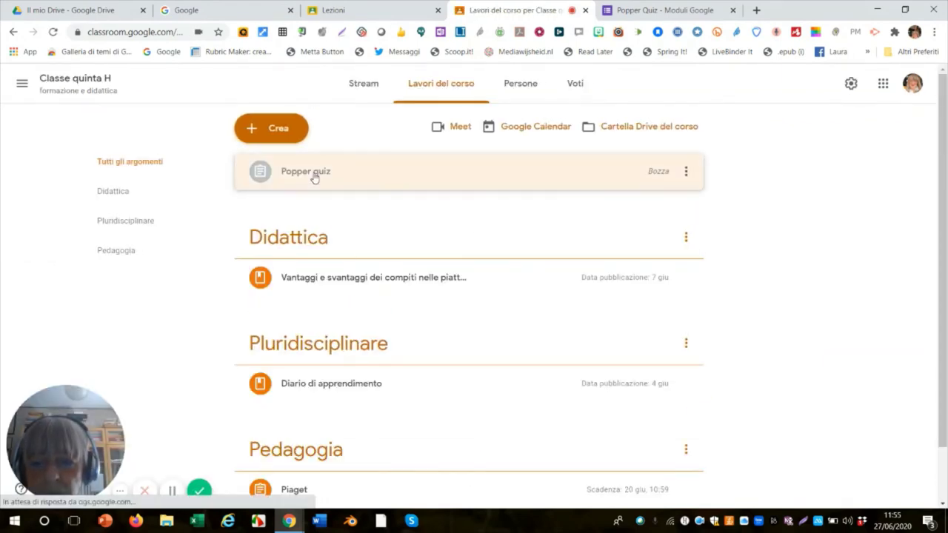
click(314, 176)
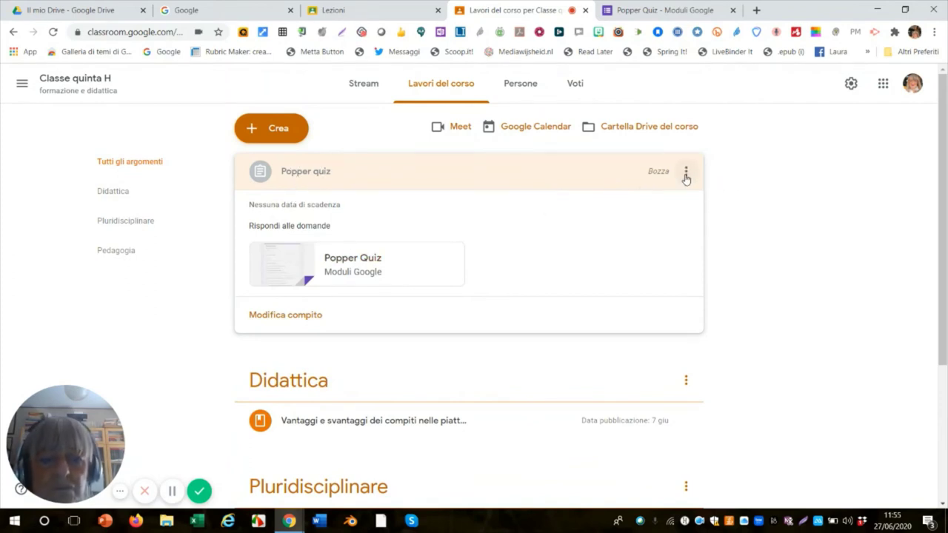
click(686, 176)
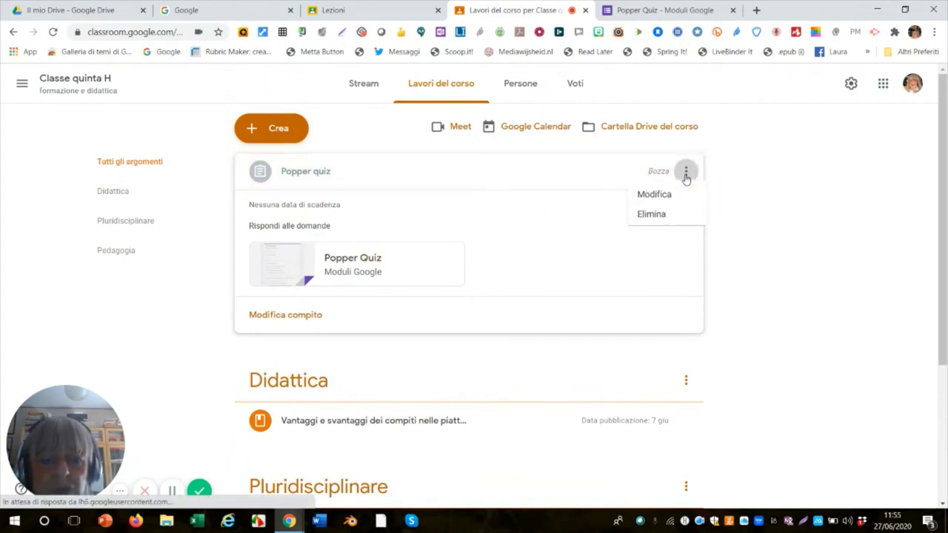
click(655, 200)
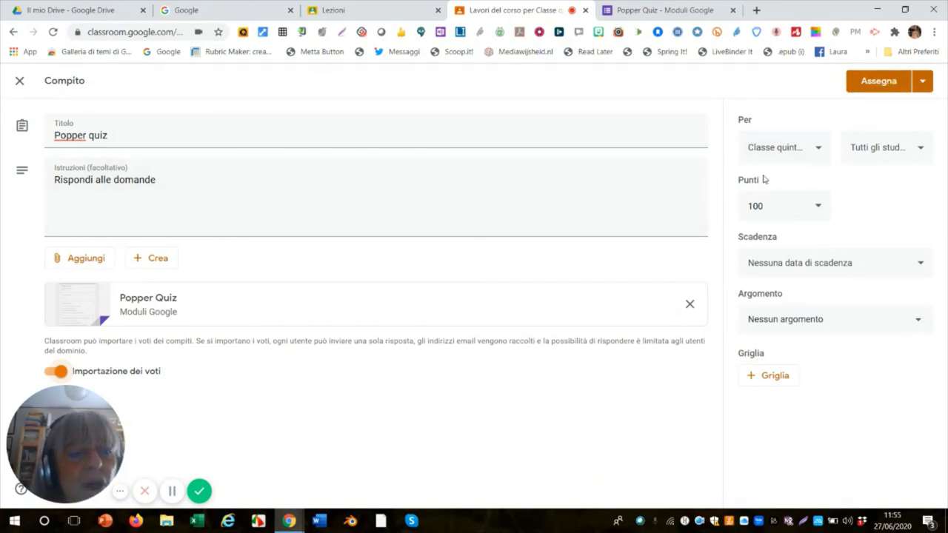
Add the Sassari course so the assignment goes to two courses.
click(819, 150)
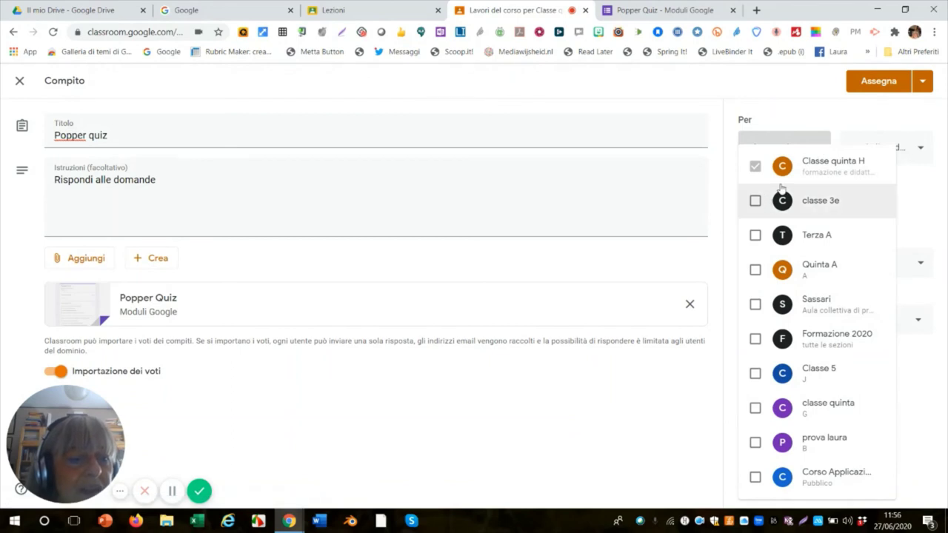
click(755, 307)
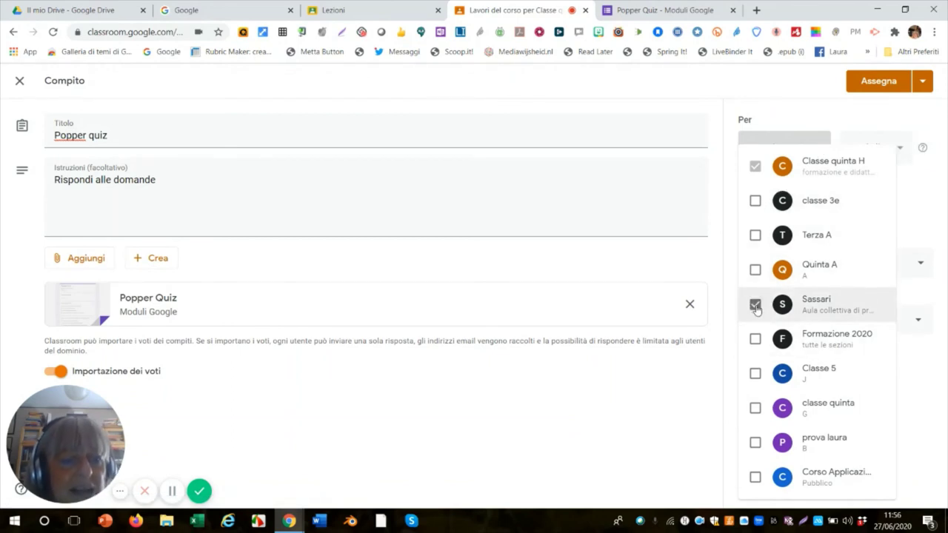
click(861, 116)
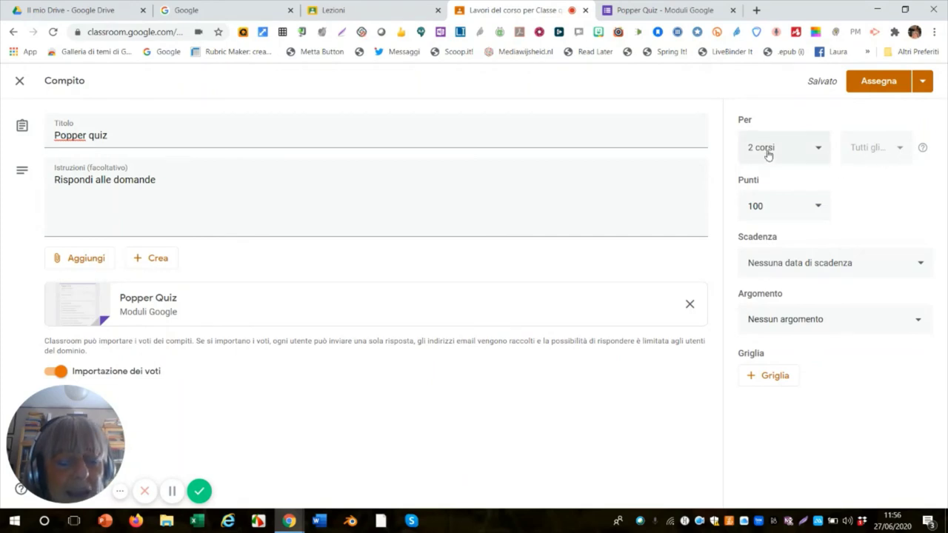
Leave the due date unset and file the assignment under the Filosofia topic.
click(854, 263)
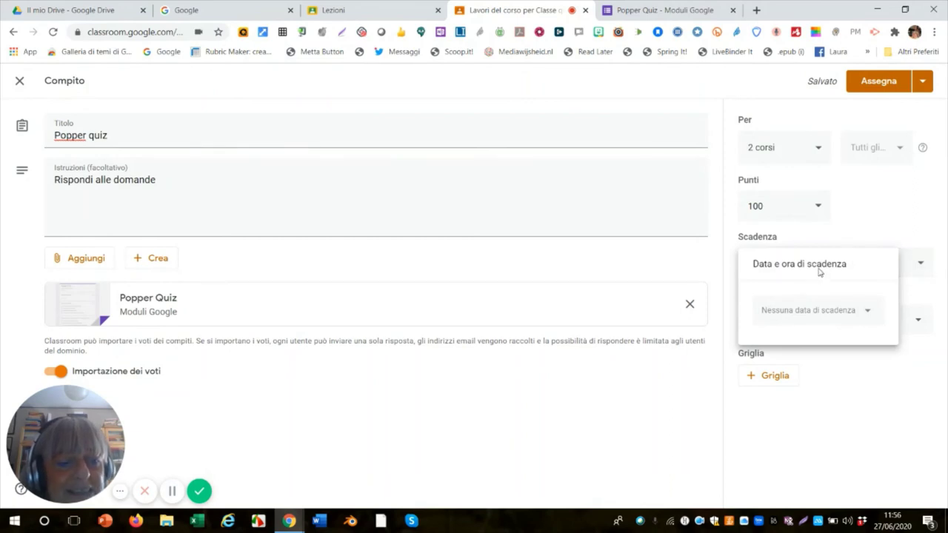
click(804, 237)
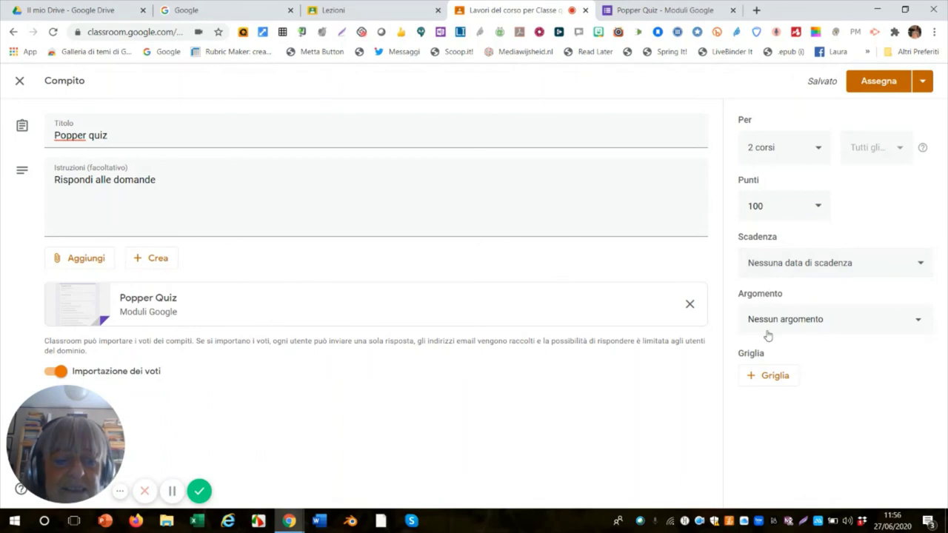
click(915, 321)
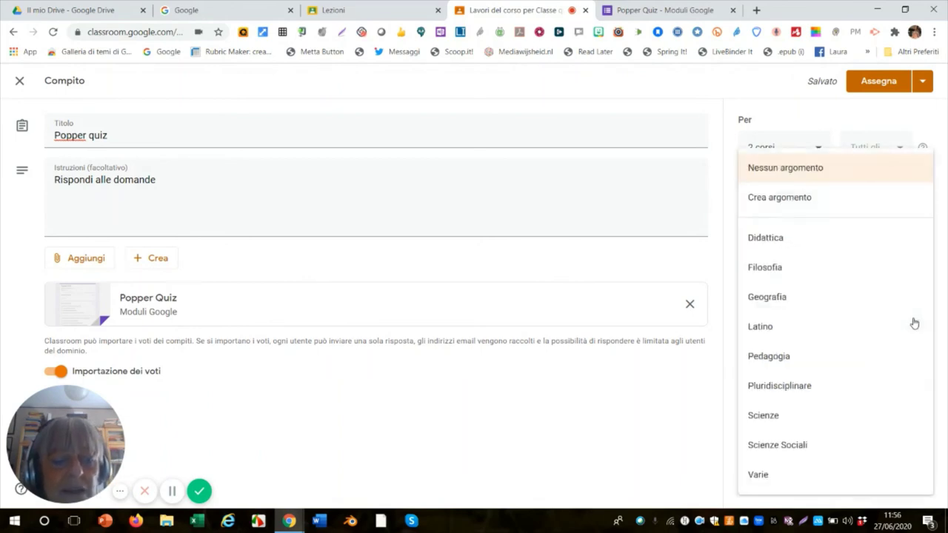
click(759, 273)
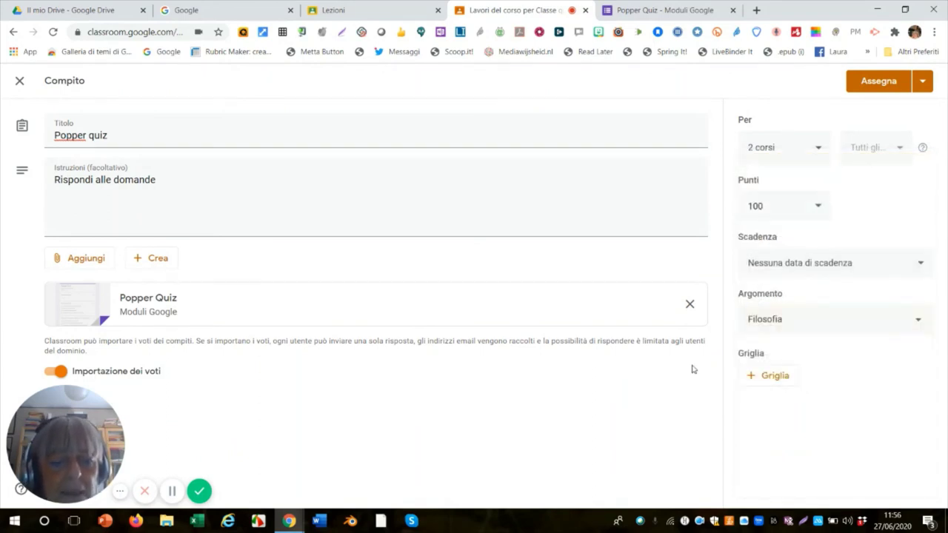
Assign the Popper quiz and confirm publishing it to students under the Filosofia topic.
click(881, 83)
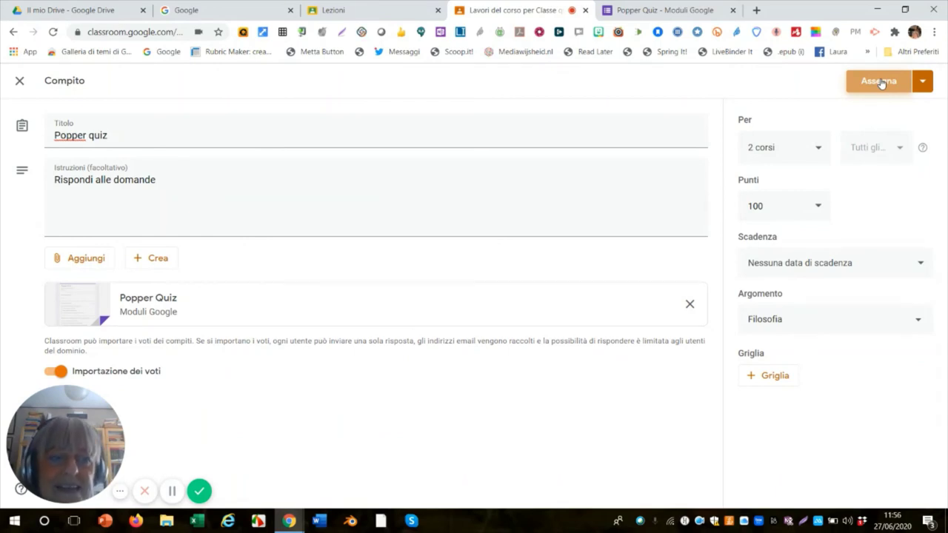
click(879, 82)
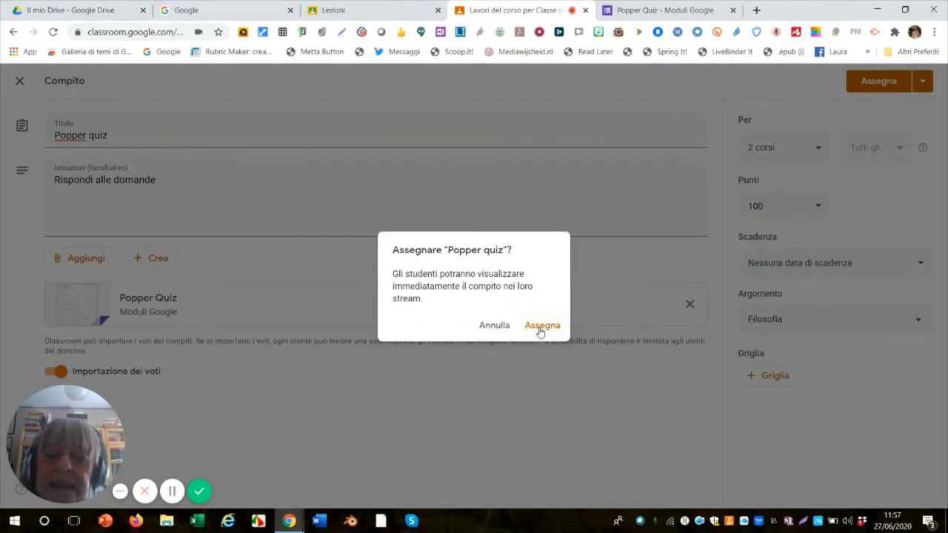
click(540, 326)
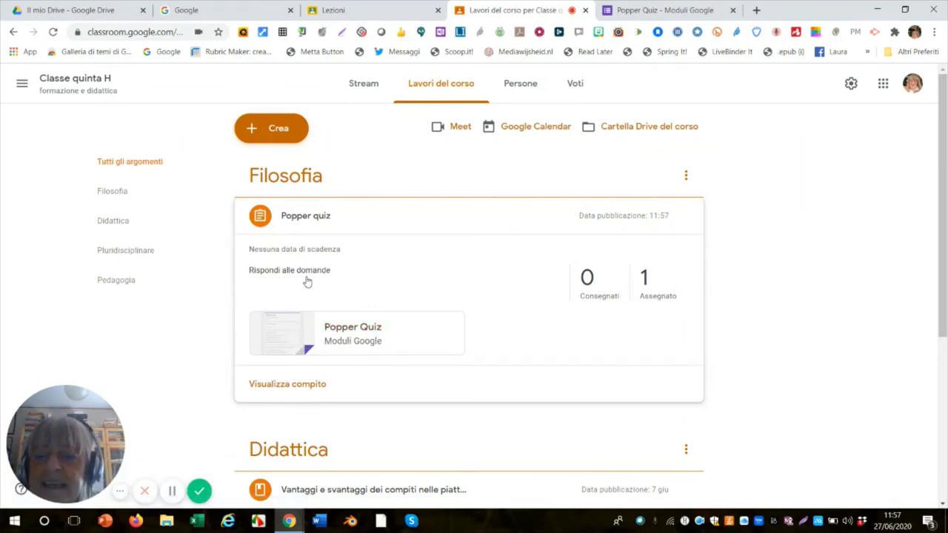
Open the attached Popper Quiz form and enter the respondent's full name.
click(282, 343)
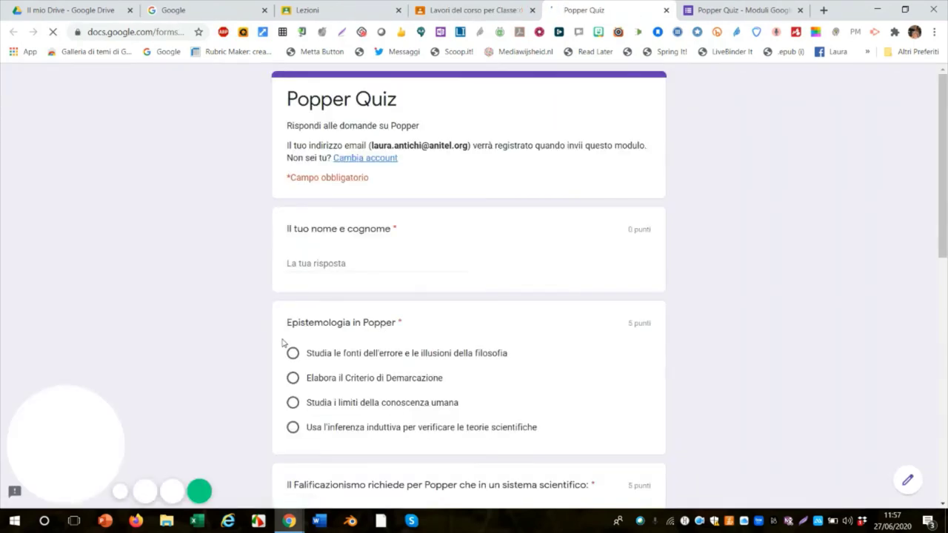
click(348, 263)
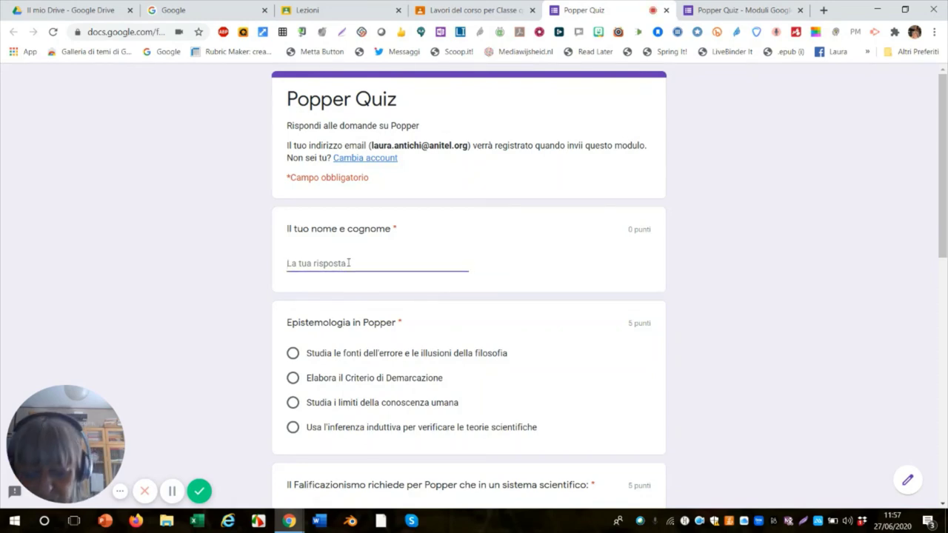
text(Laur)
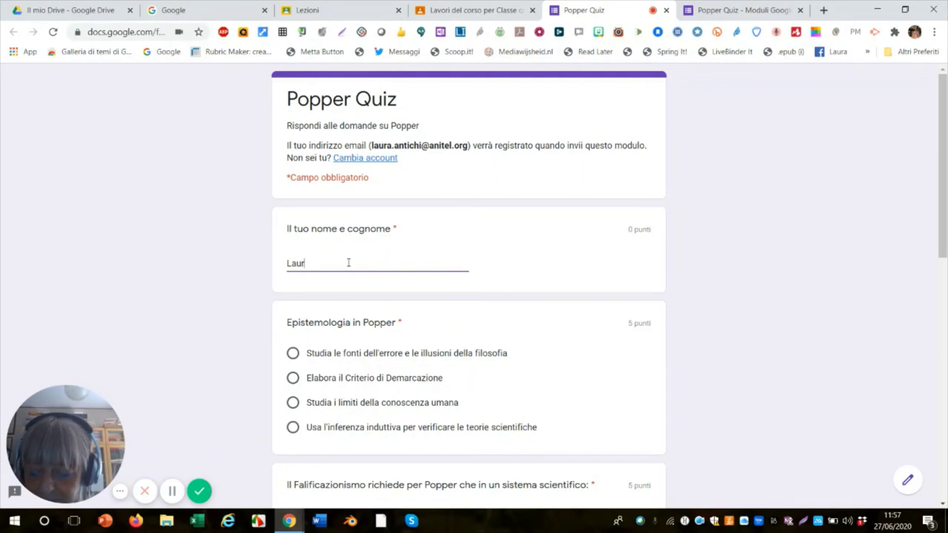
text(a A)
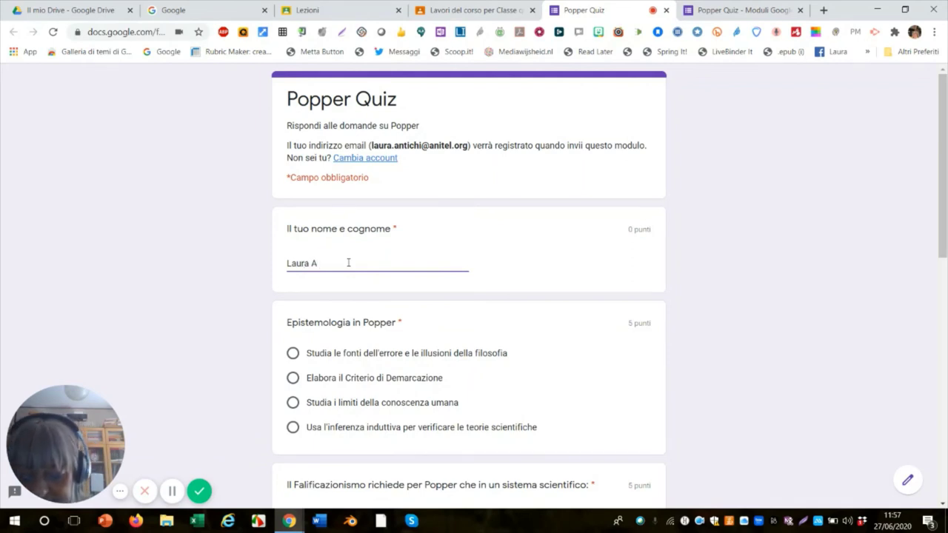
text(ntichi)
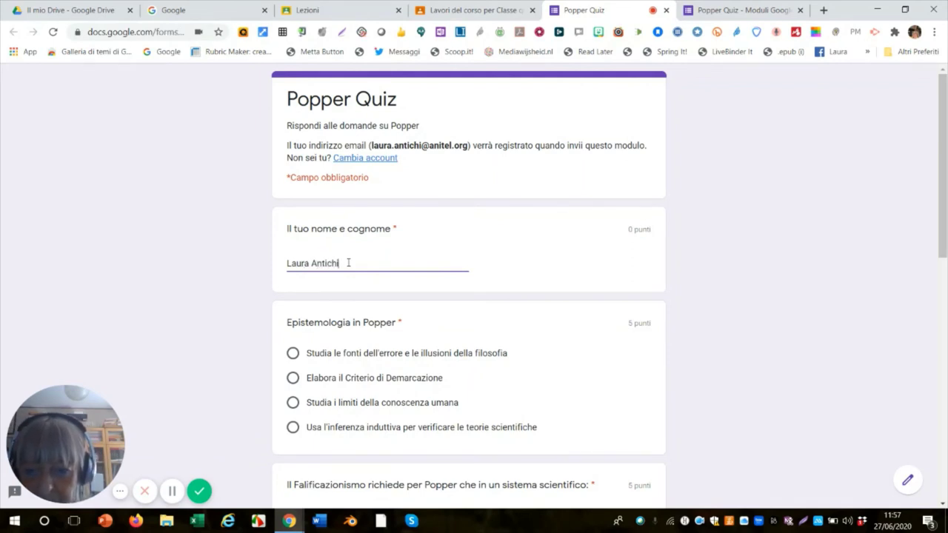
Answer 'Elabora il Criterio di Demarcazione' and the refutation-by-experience option.
scroll(326, 342, down, 1)
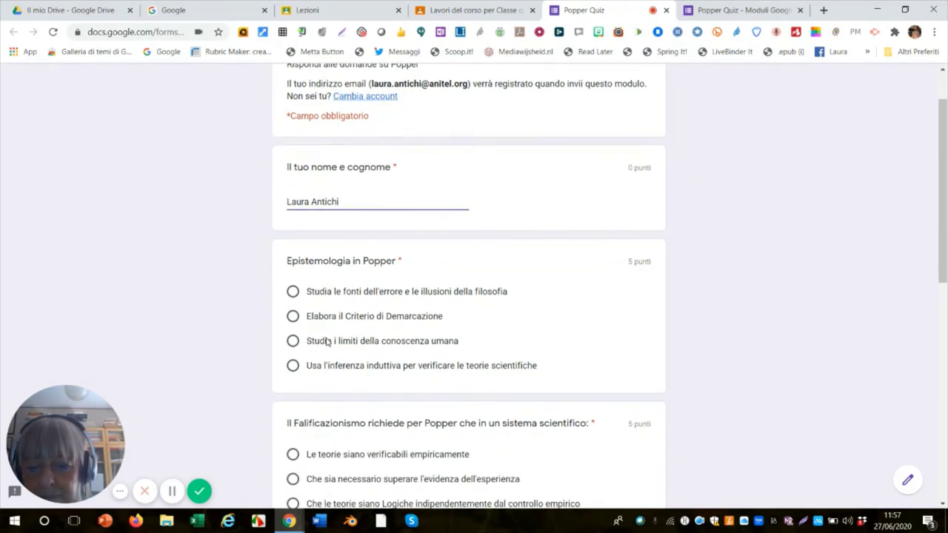
click(294, 323)
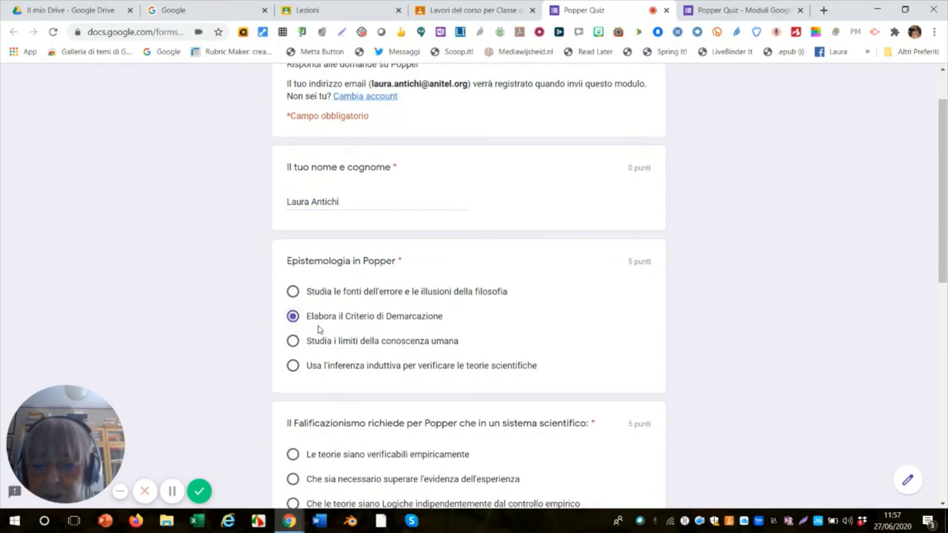
scroll(319, 330, down, 2)
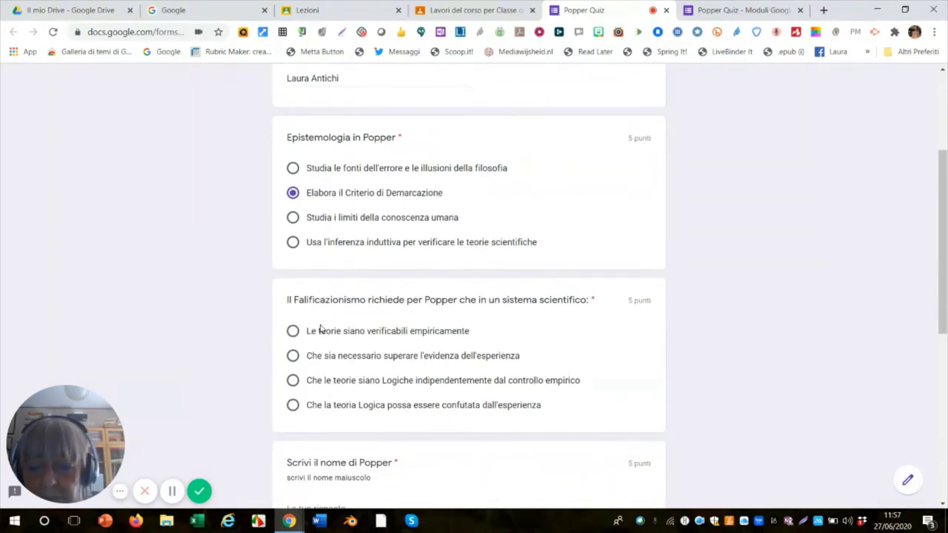
scroll(320, 328, down, 1)
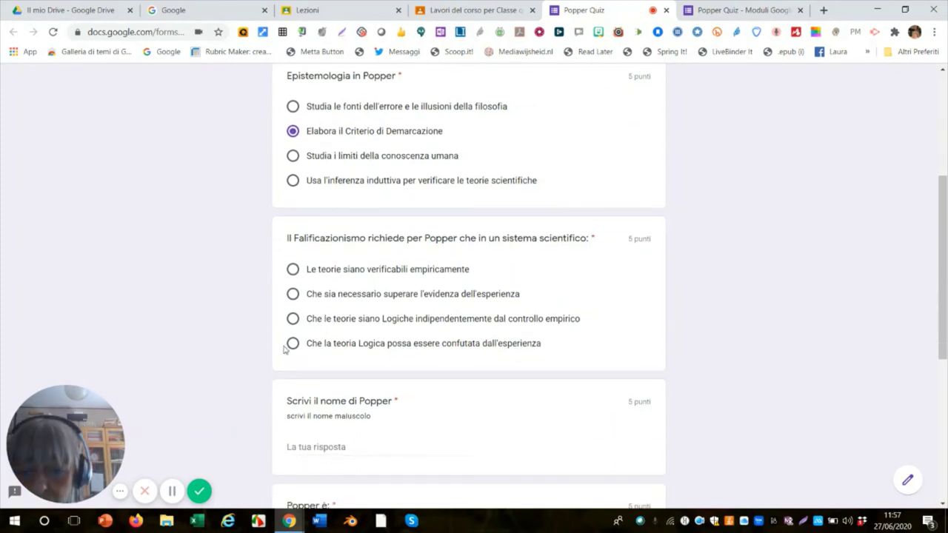
click(291, 346)
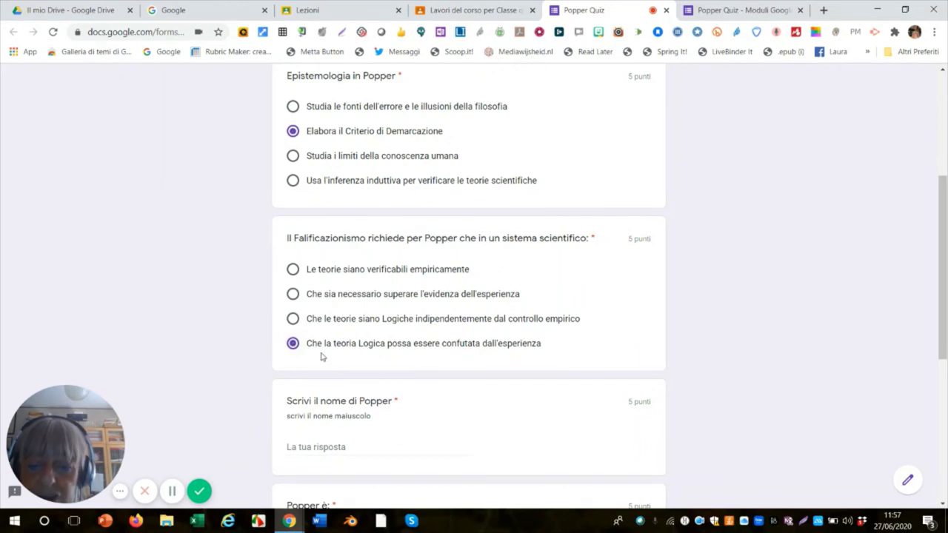
scroll(321, 355, down, 2)
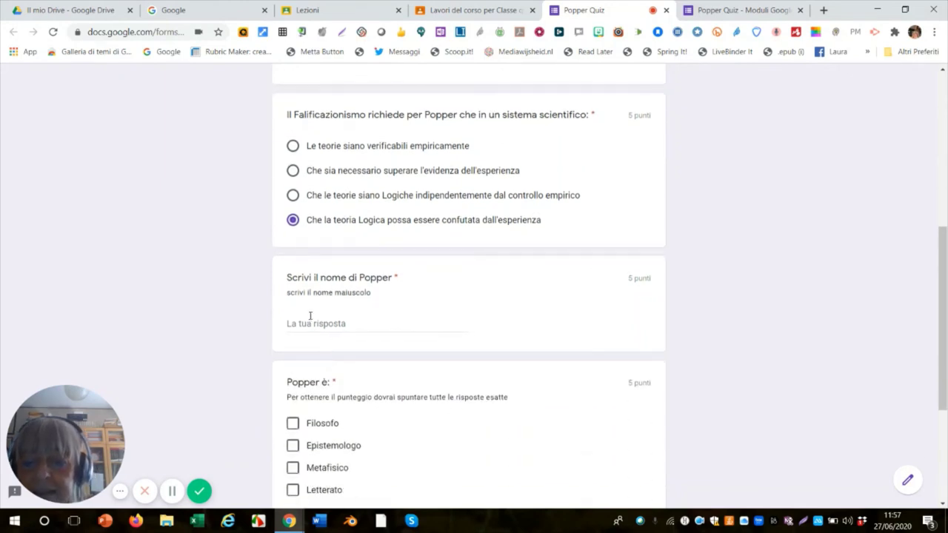
Enter KARL as Popper's name, tick Filosofo and Epistemologo, and submit the quiz.
click(310, 319)
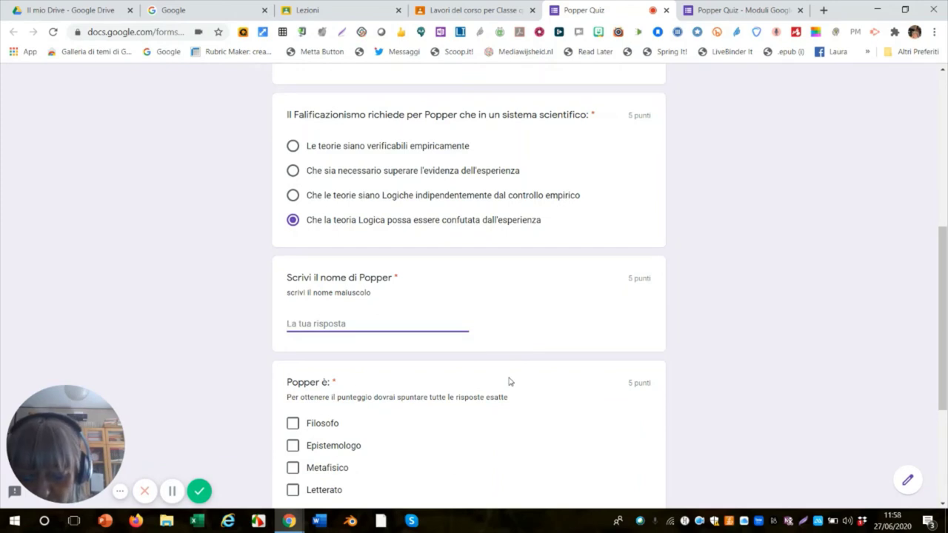
text(KARL)
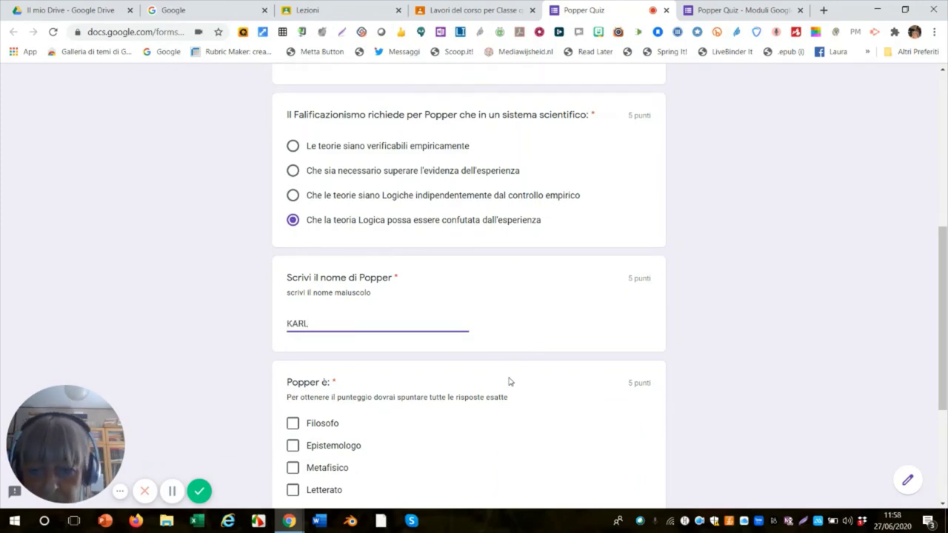
scroll(517, 388, down, 2)
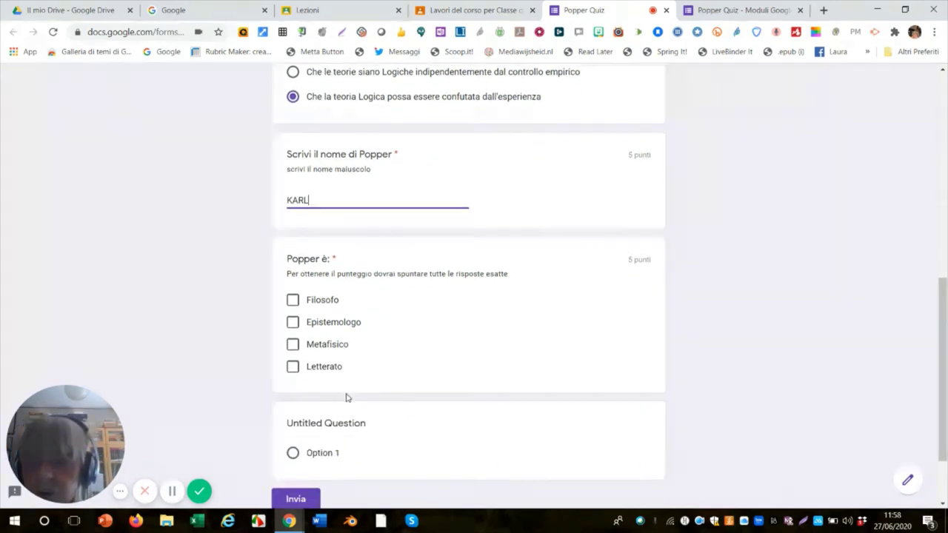
click(291, 301)
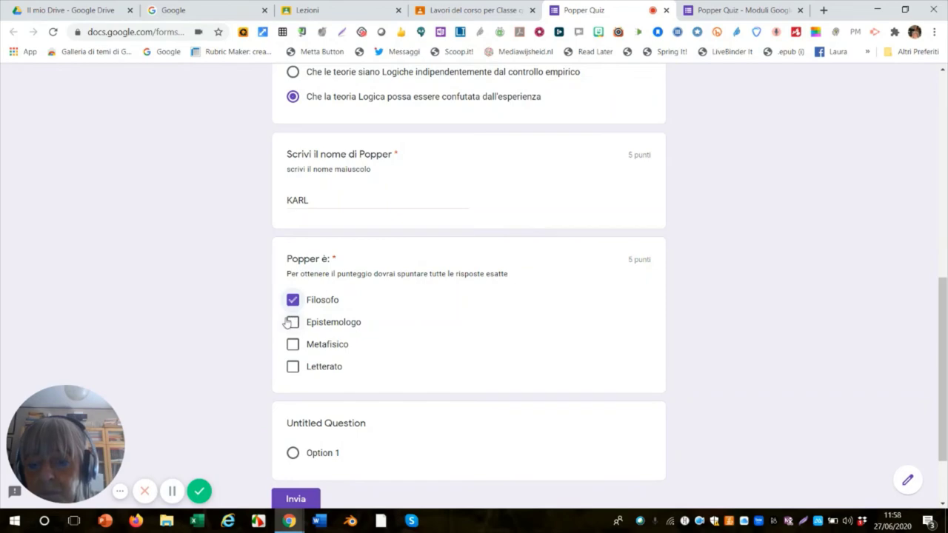
click(292, 322)
scroll(421, 323, up, 10)
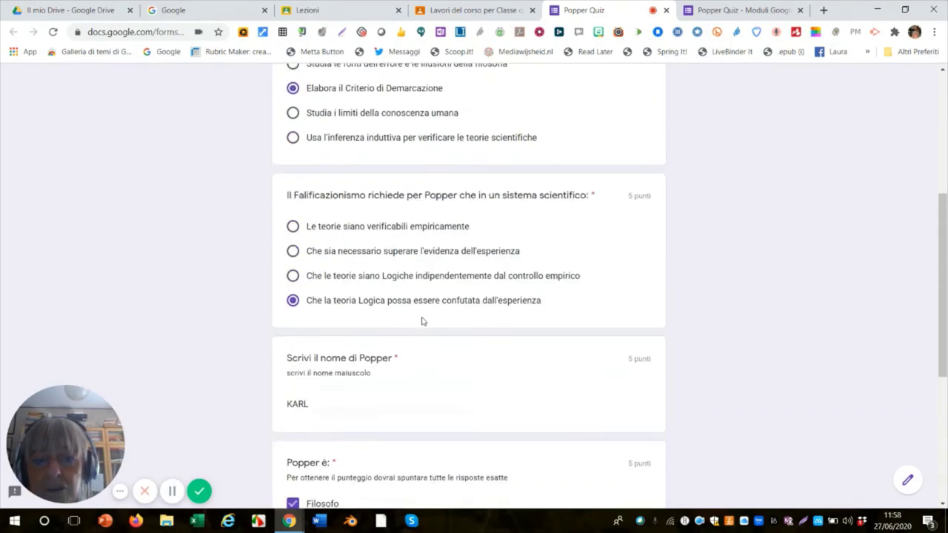
scroll(422, 321, down, 10)
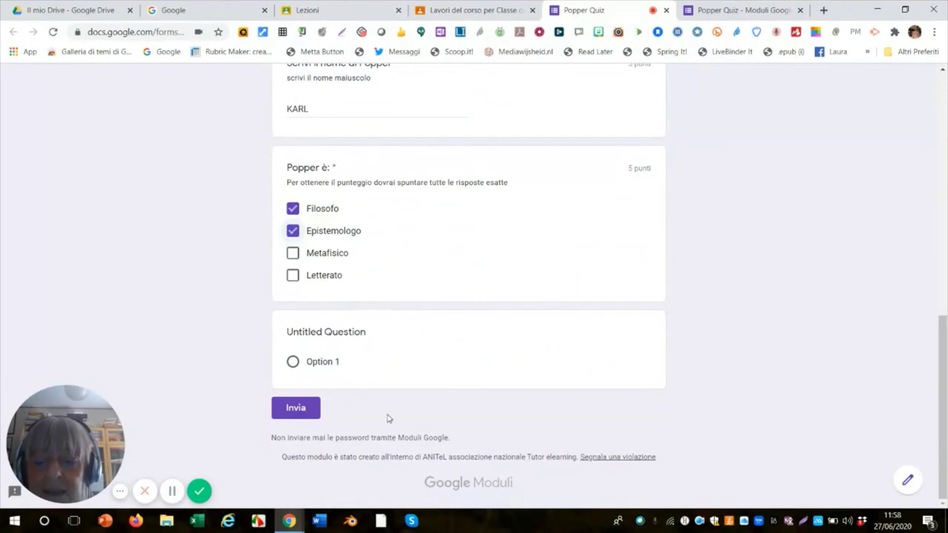
click(288, 416)
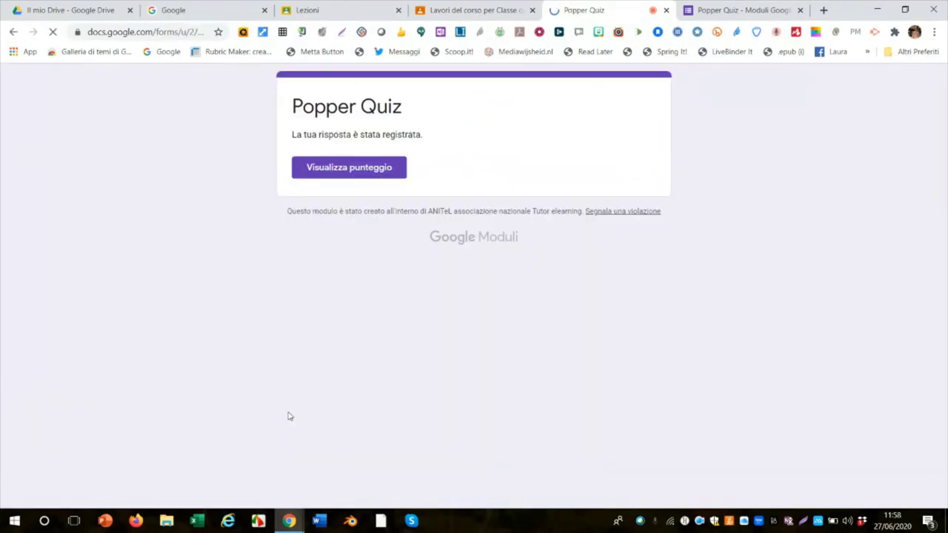
click(374, 168)
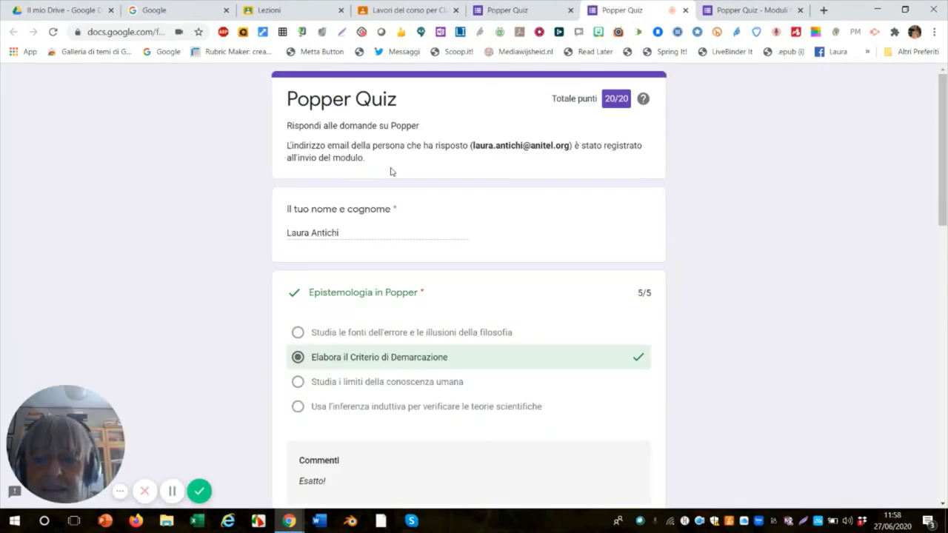
scroll(408, 174, down, 6)
scroll(419, 179, down, 5)
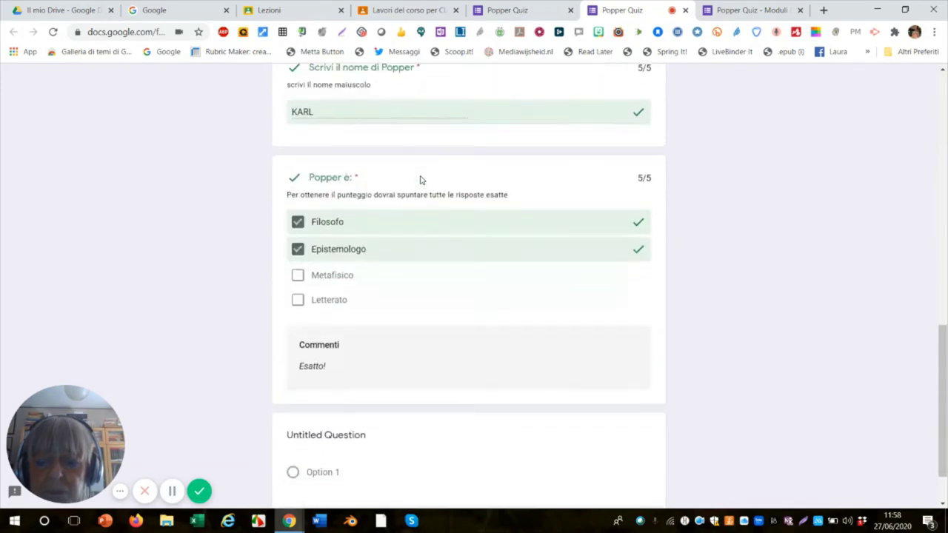
scroll(419, 180, up, 10)
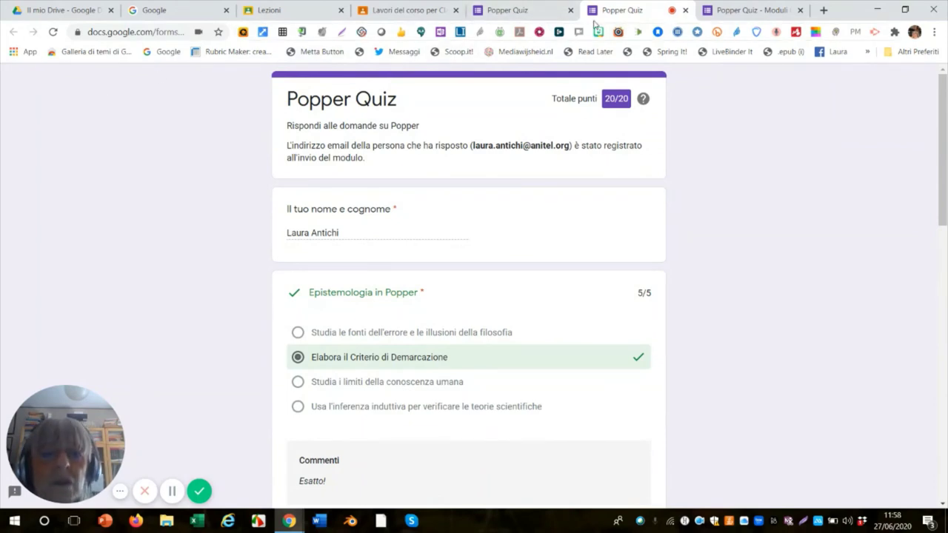
click(686, 13)
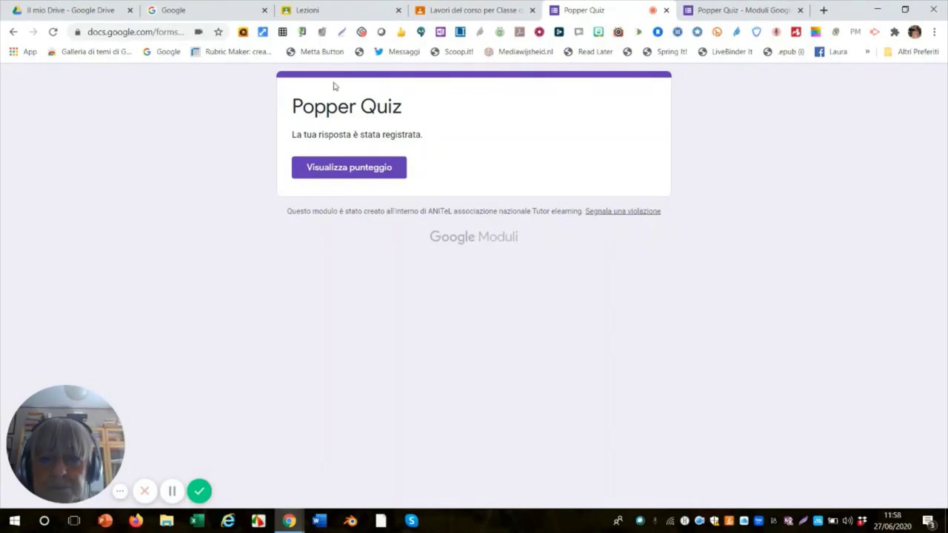
Check the Popper quiz post in the class Stream, then return to Lavori del corso.
click(500, 12)
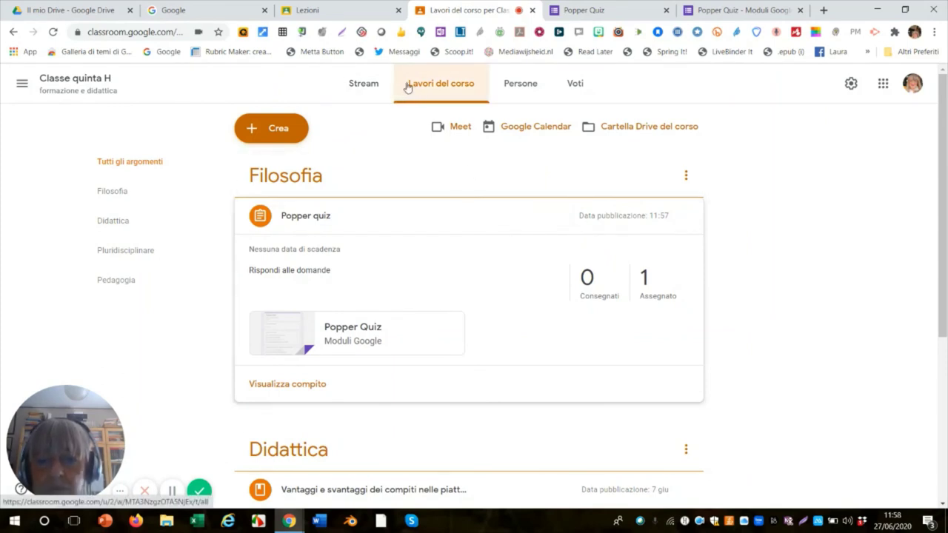
click(363, 84)
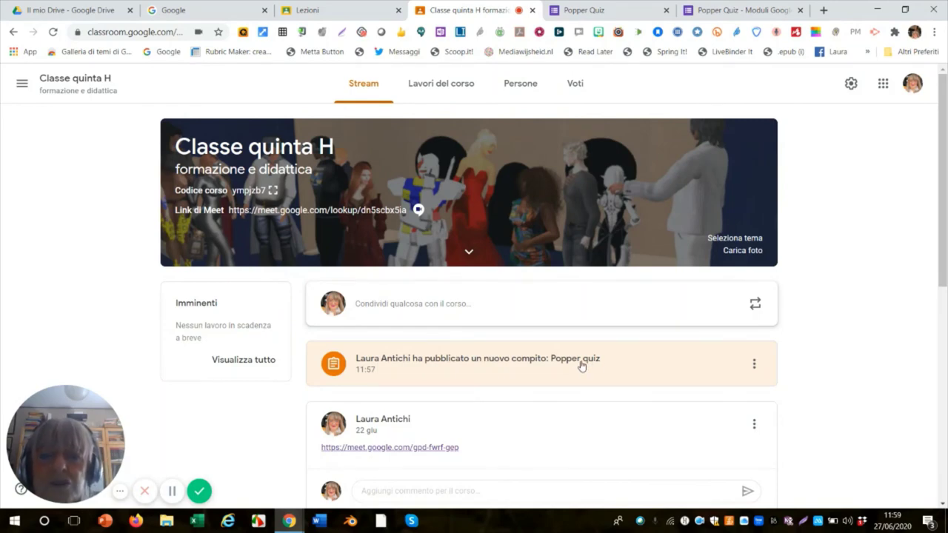
click(434, 85)
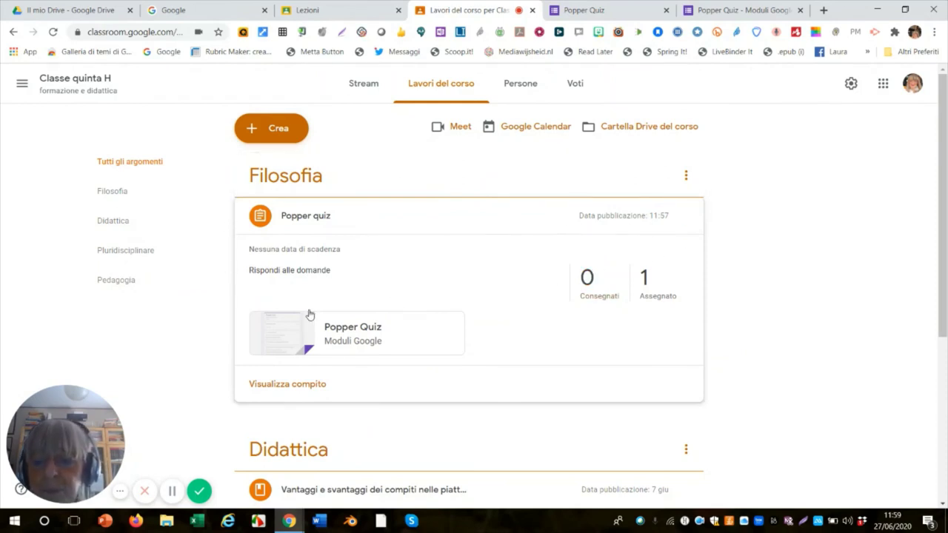
scroll(333, 307, down, 1)
scroll(333, 307, down, 2)
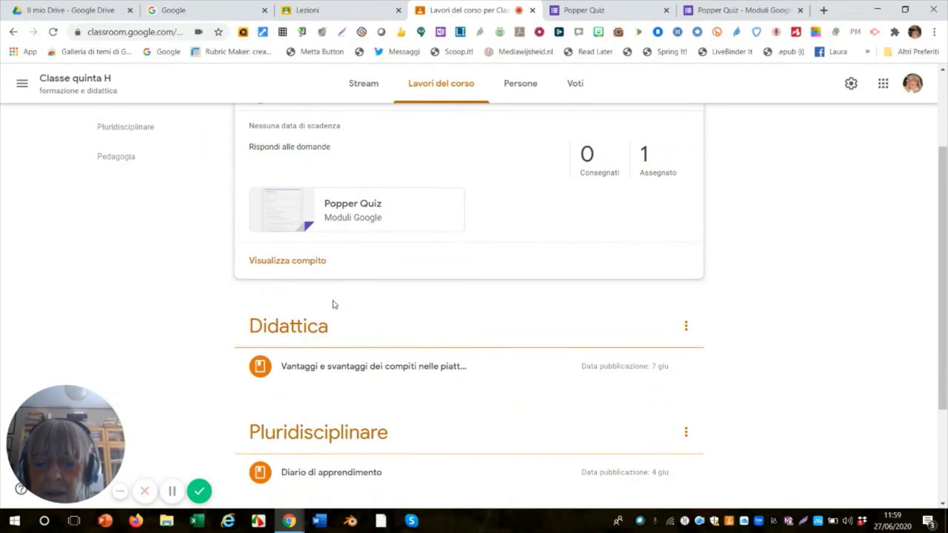
scroll(333, 304, up, 2)
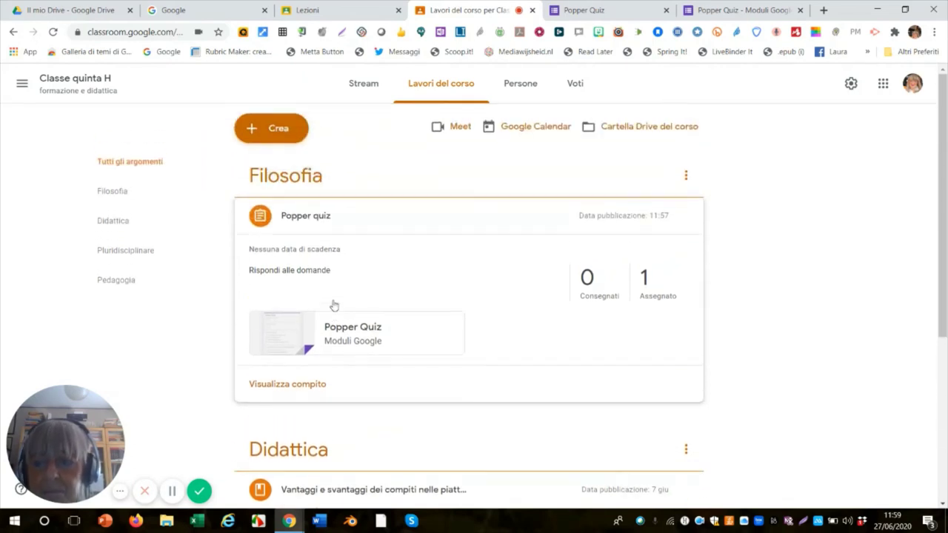